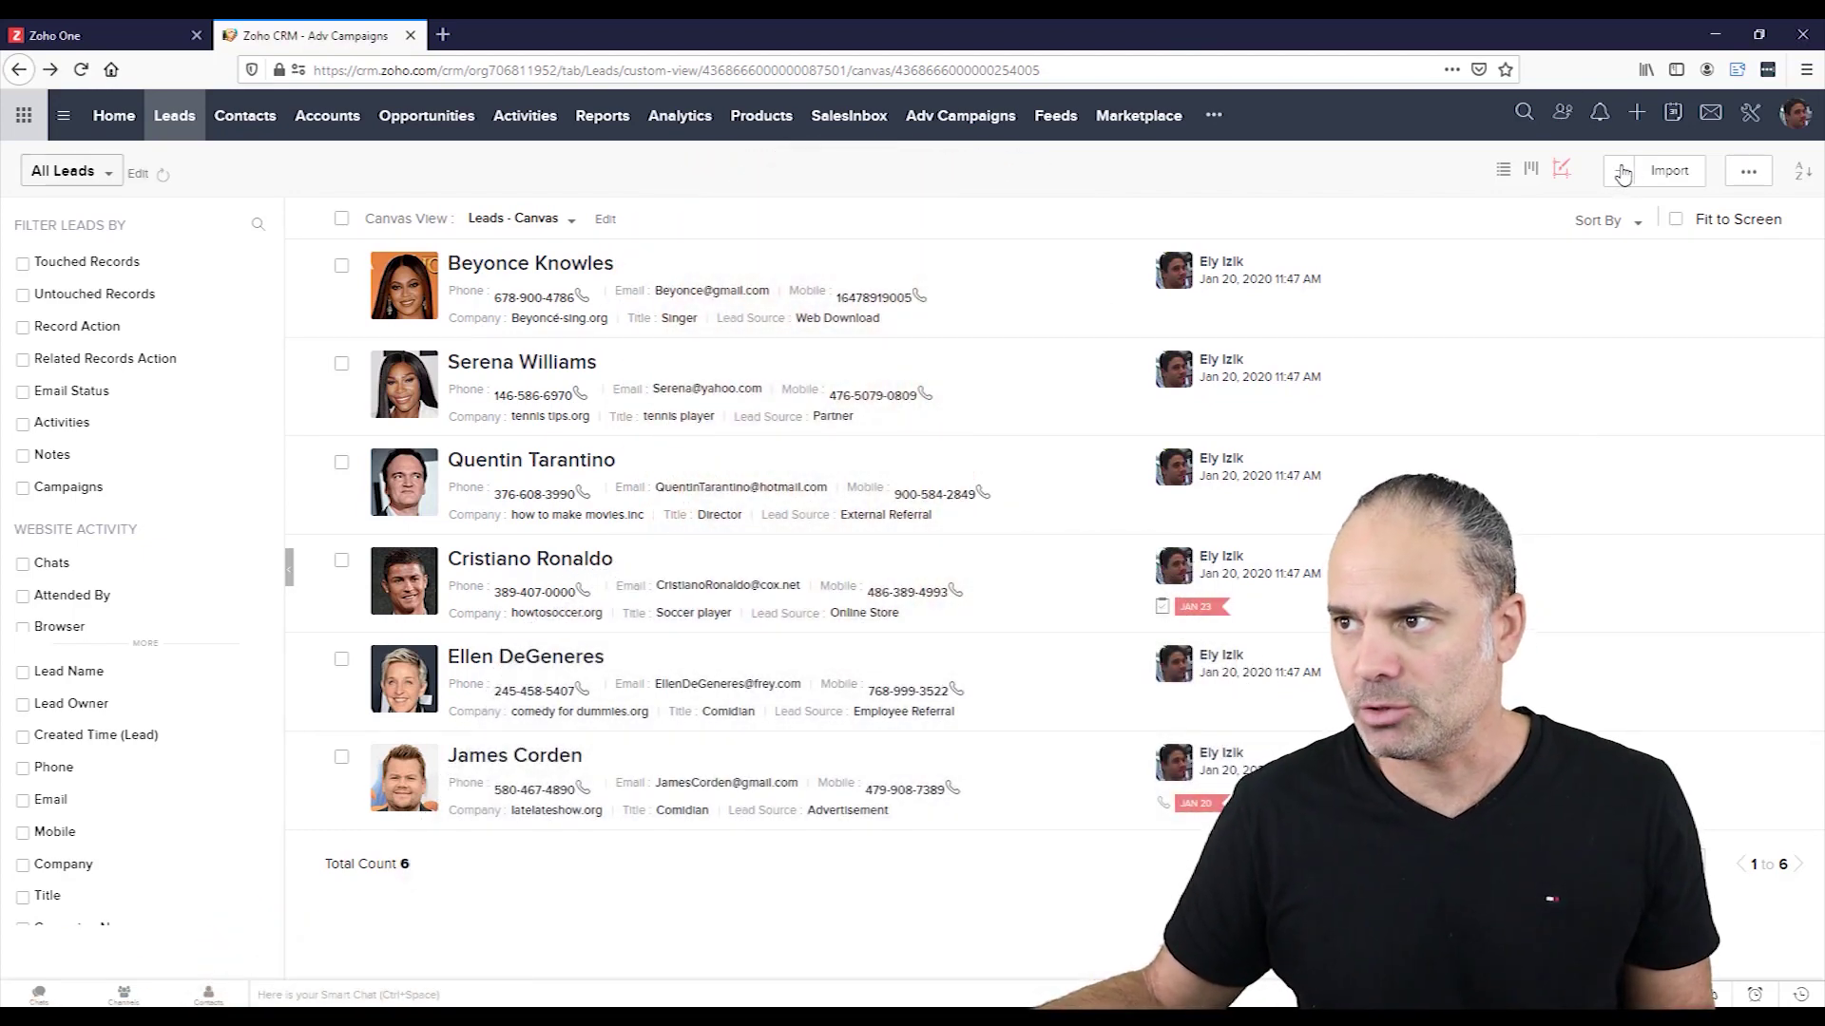
Preview the Create Lead form and scroll down through its fields
click(1623, 172)
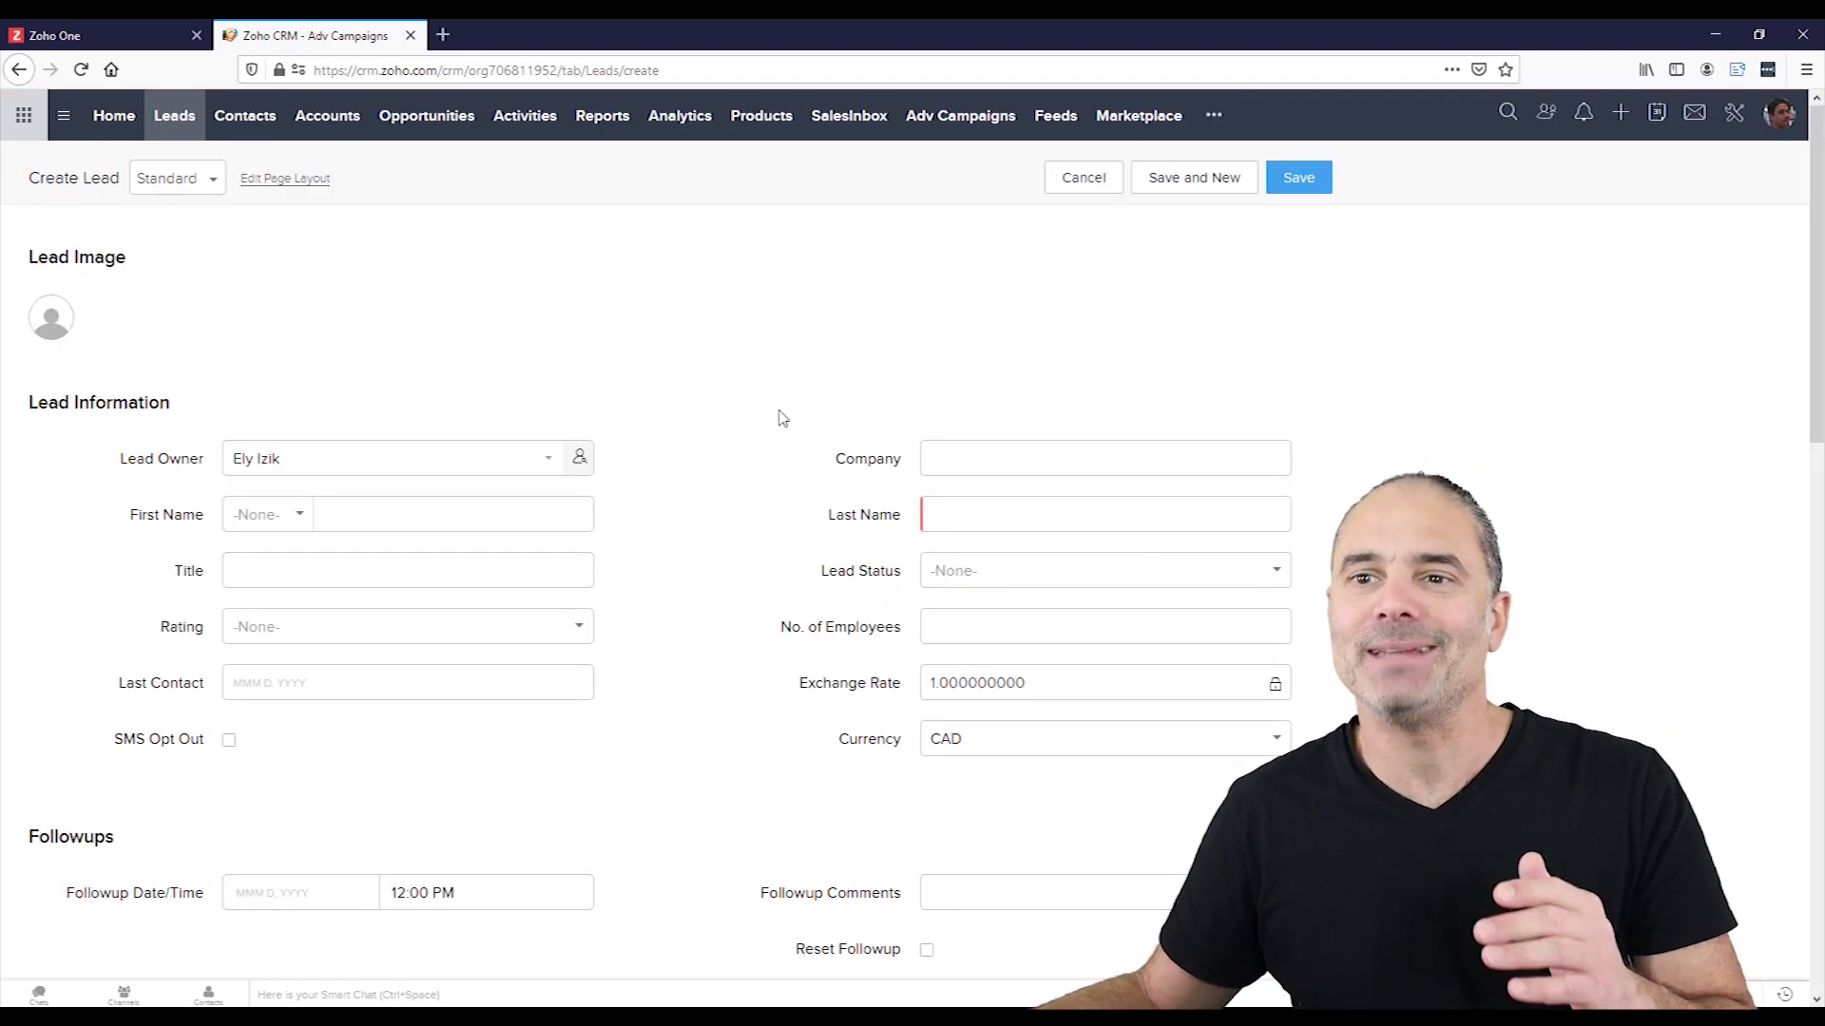
scroll(786, 461, down, 3)
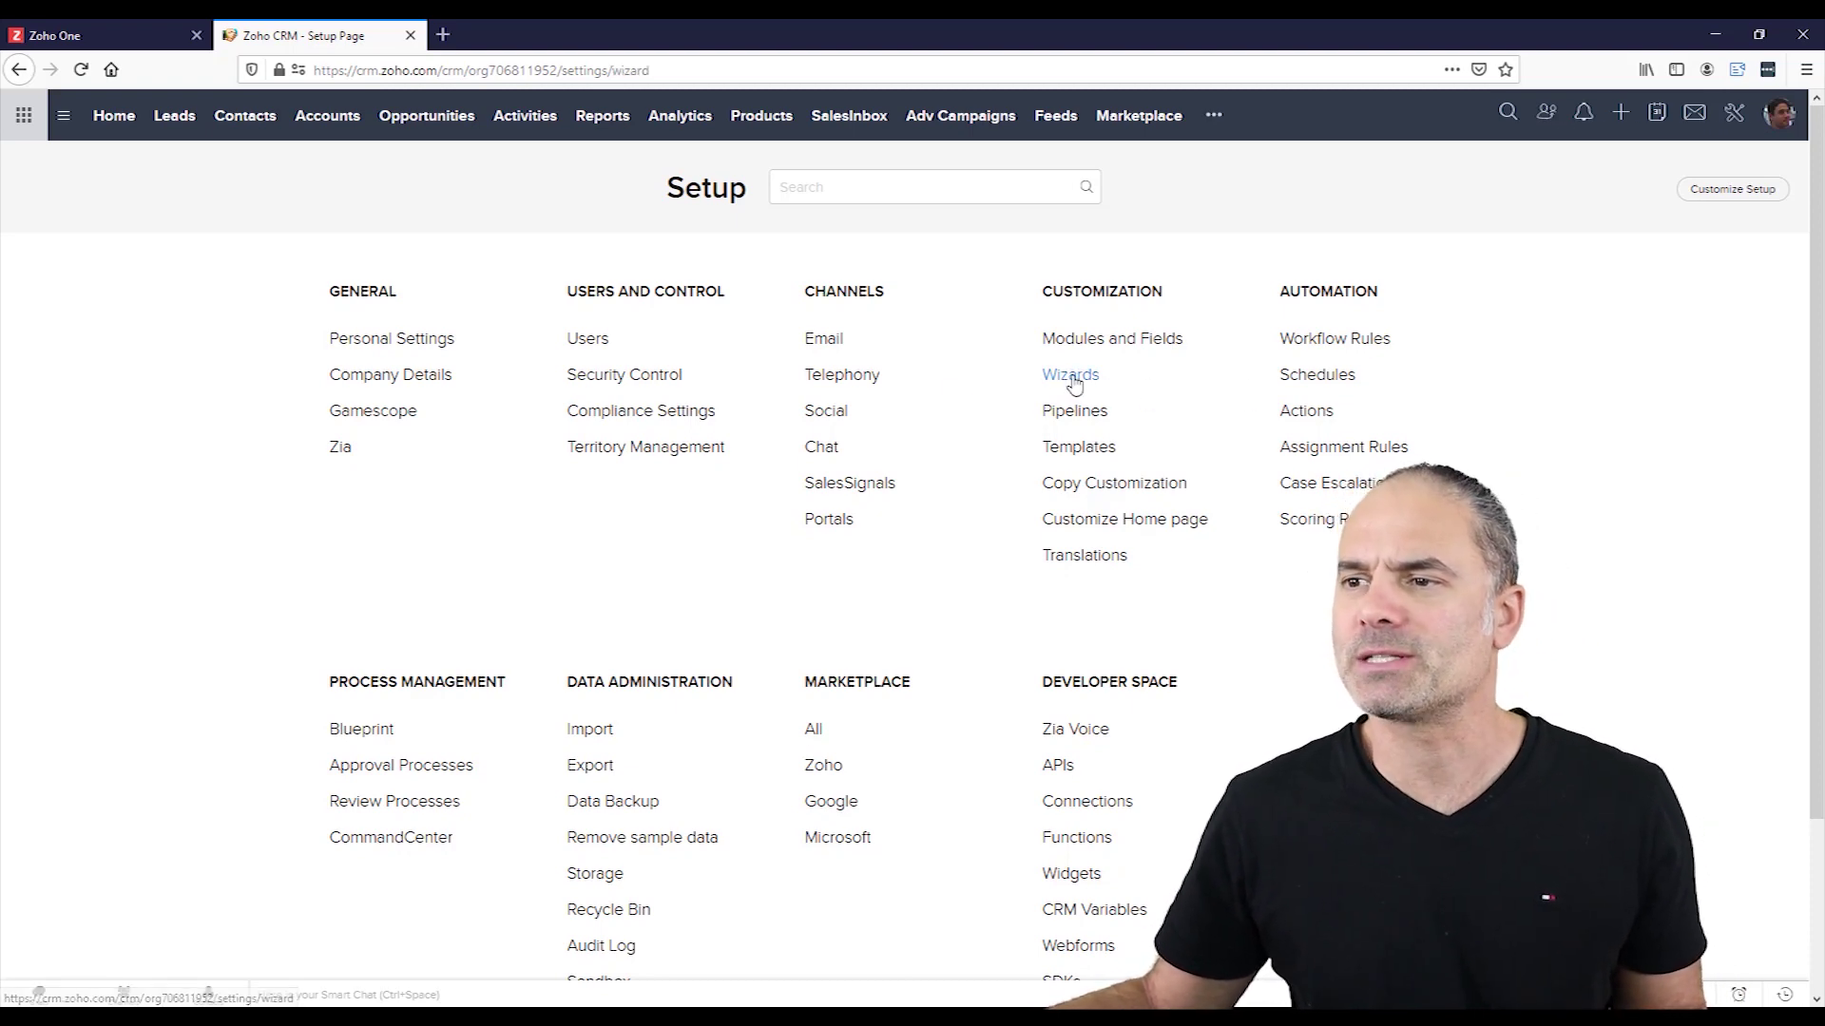
Under Setup > Wizards, create 'New Lead Step by Step' for the Leads module's Standard layout
click(1072, 380)
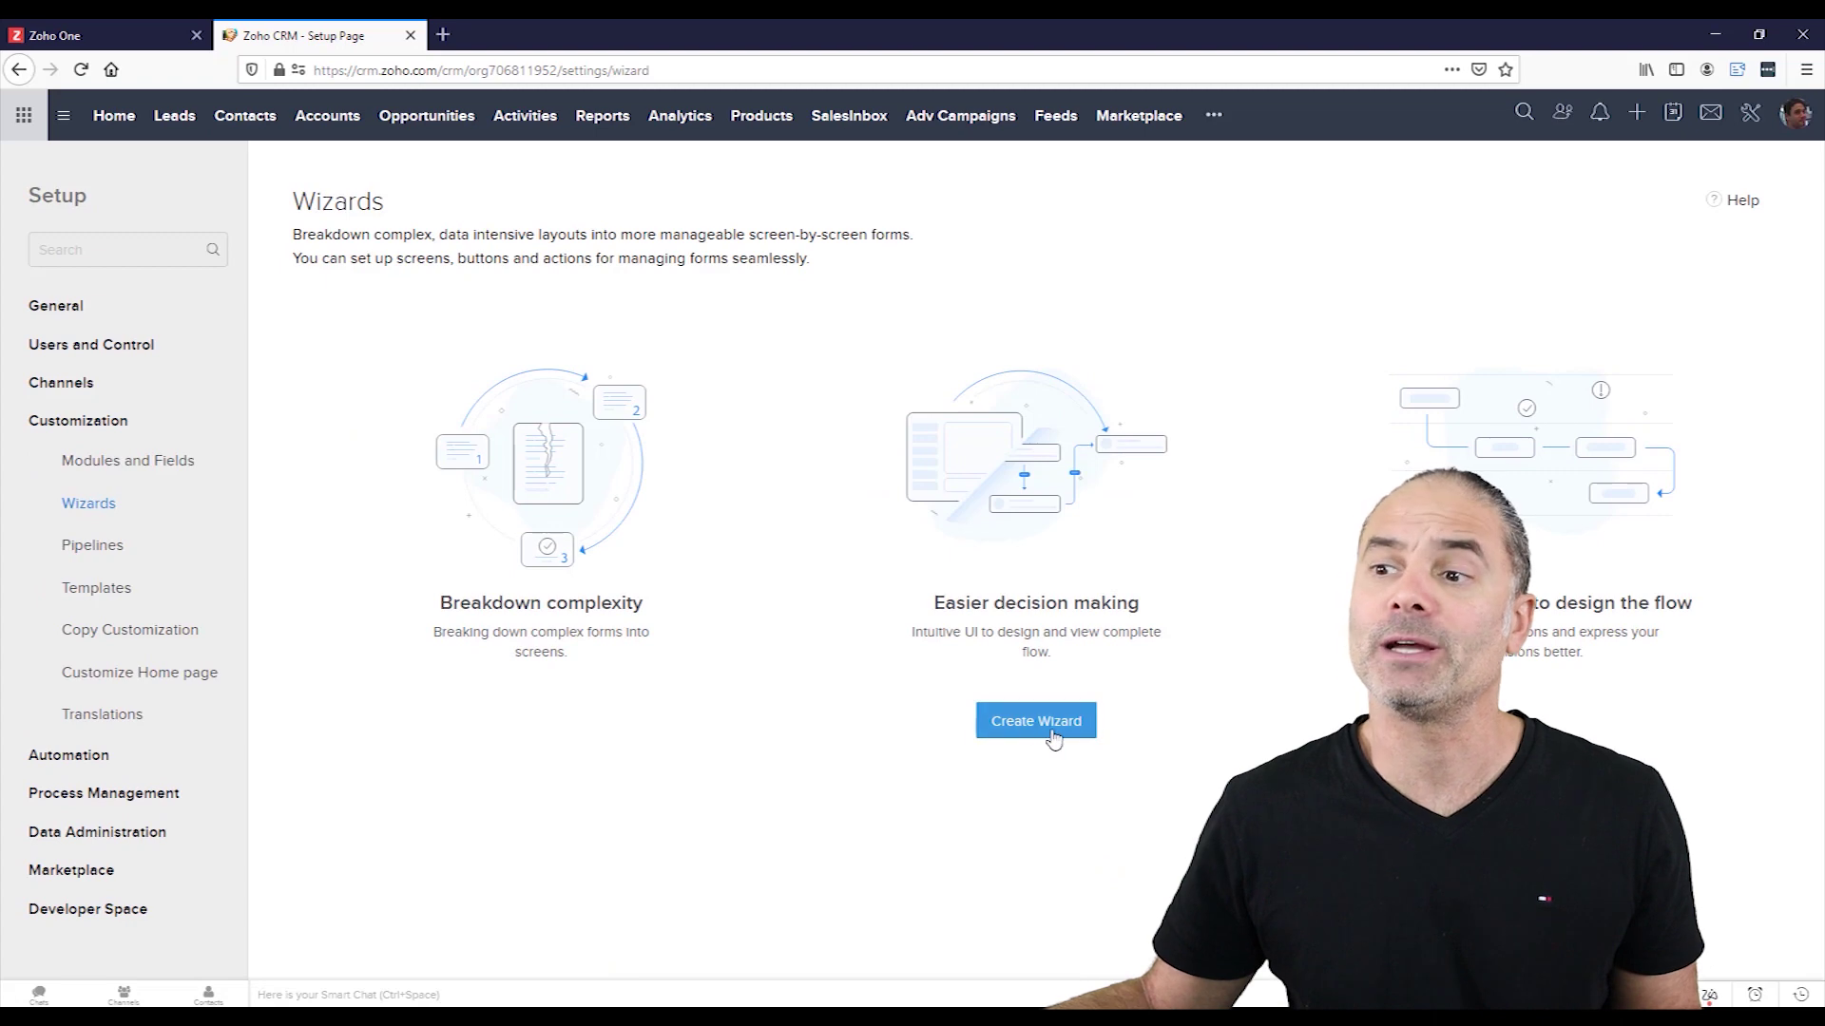
click(1055, 727)
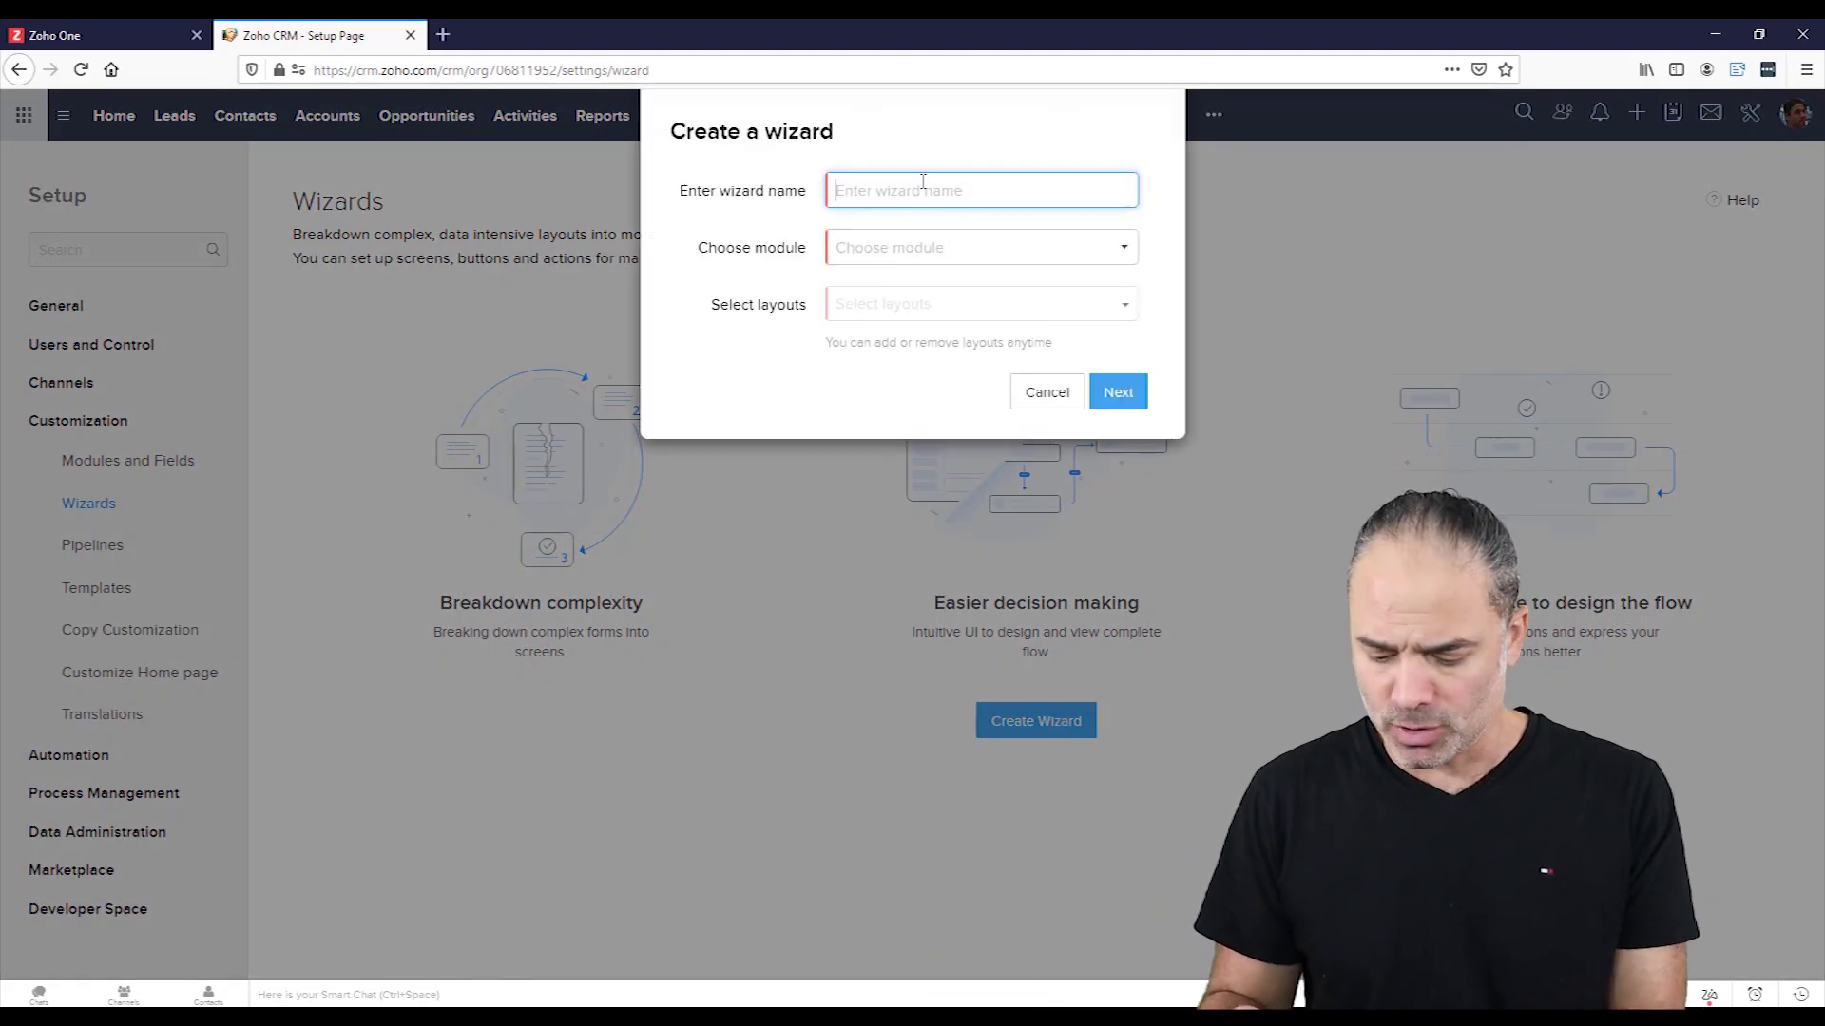
text(New Lead St)
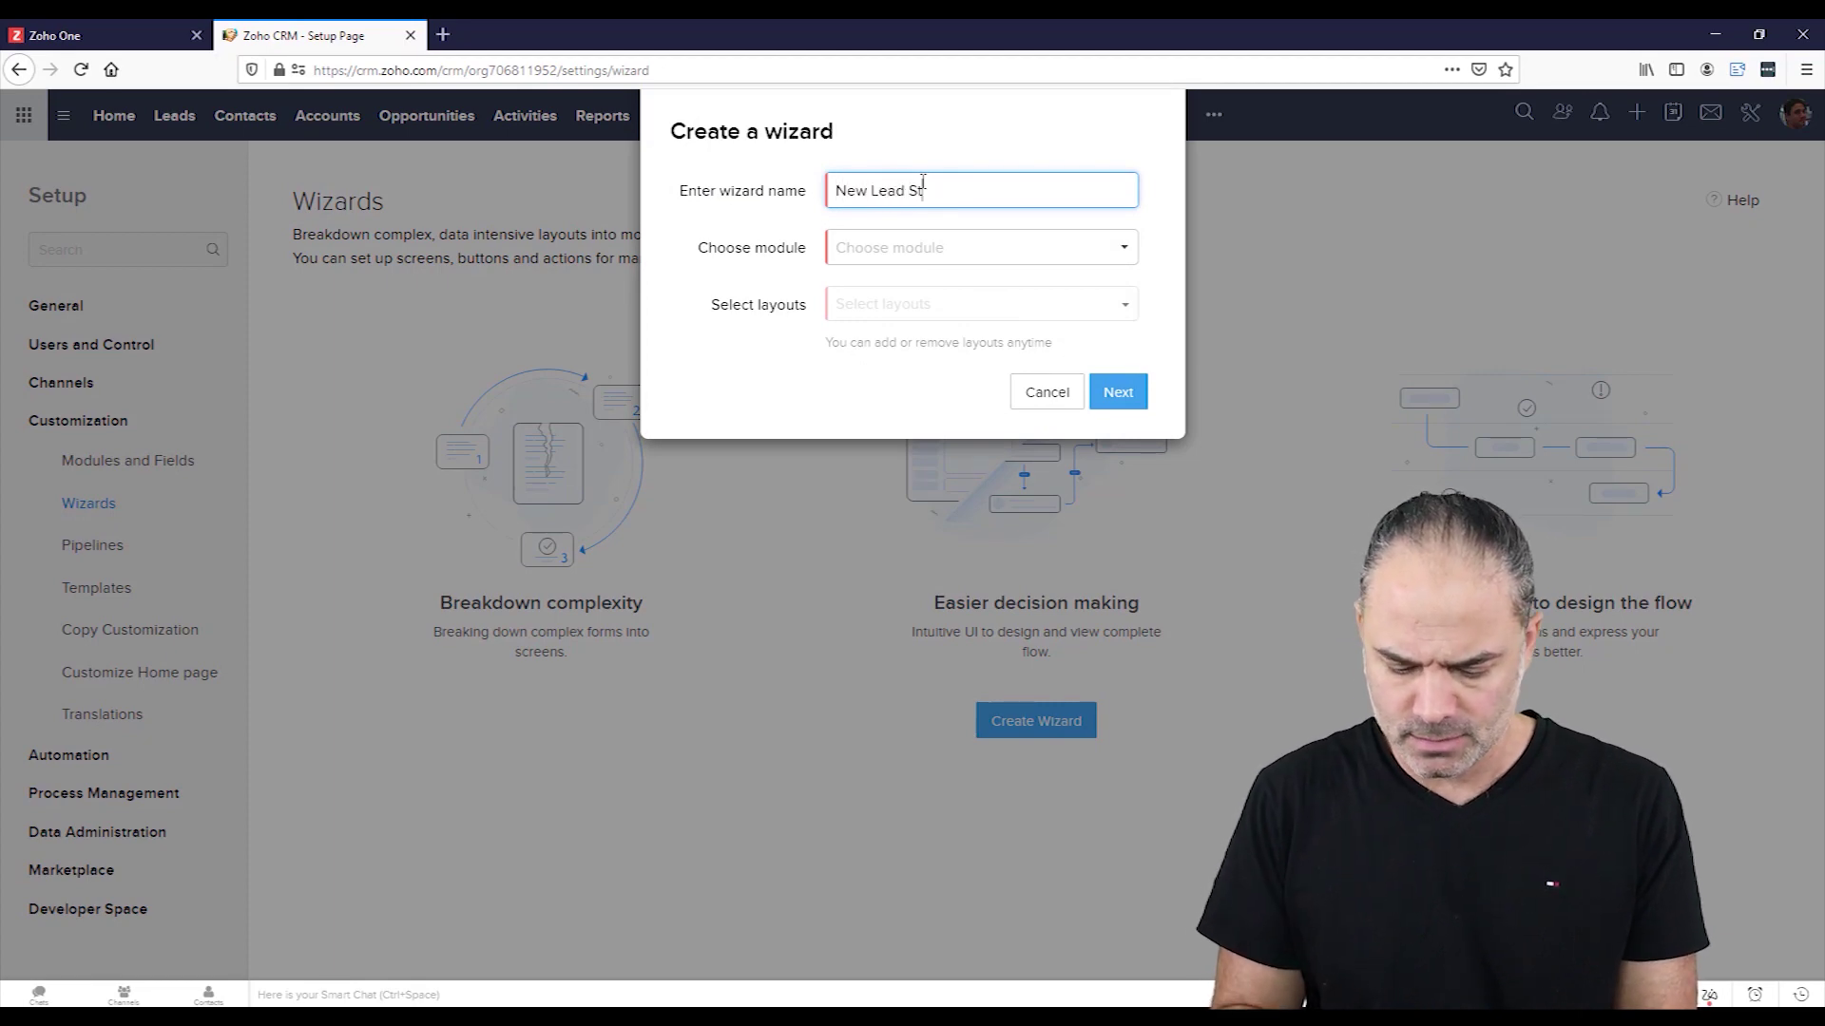
text(ep by Step)
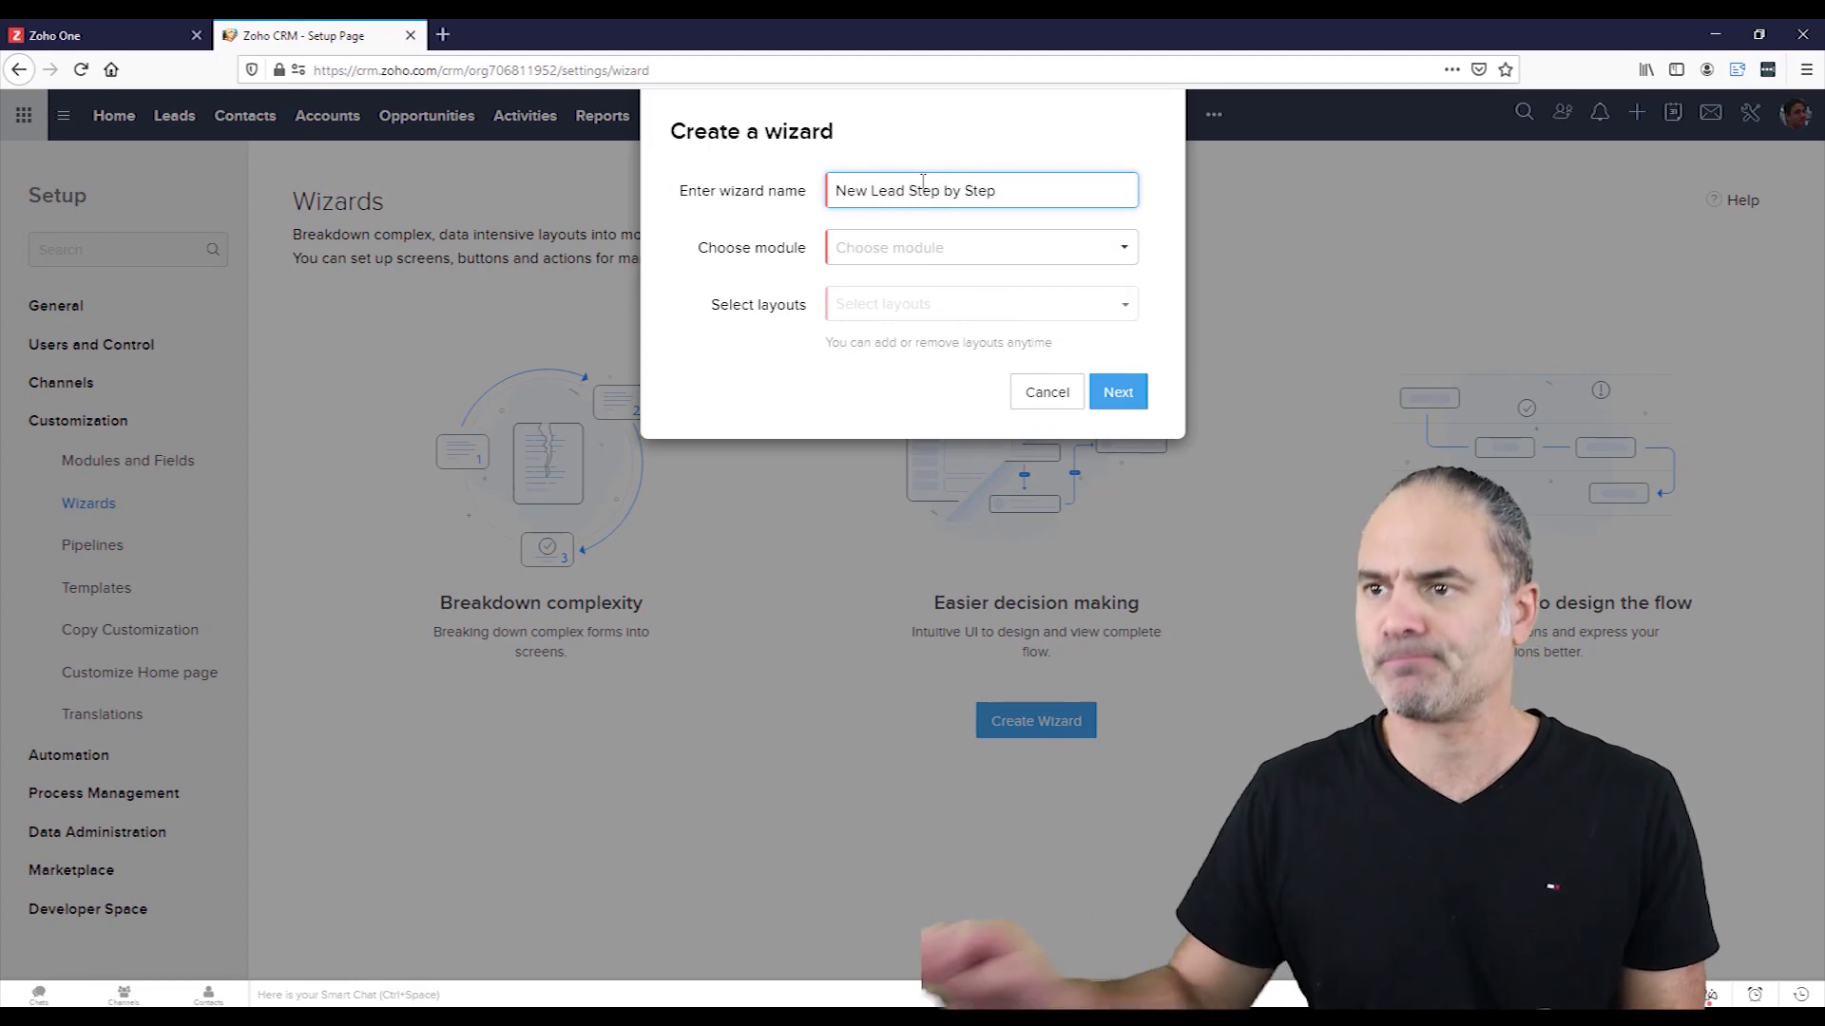
click(898, 247)
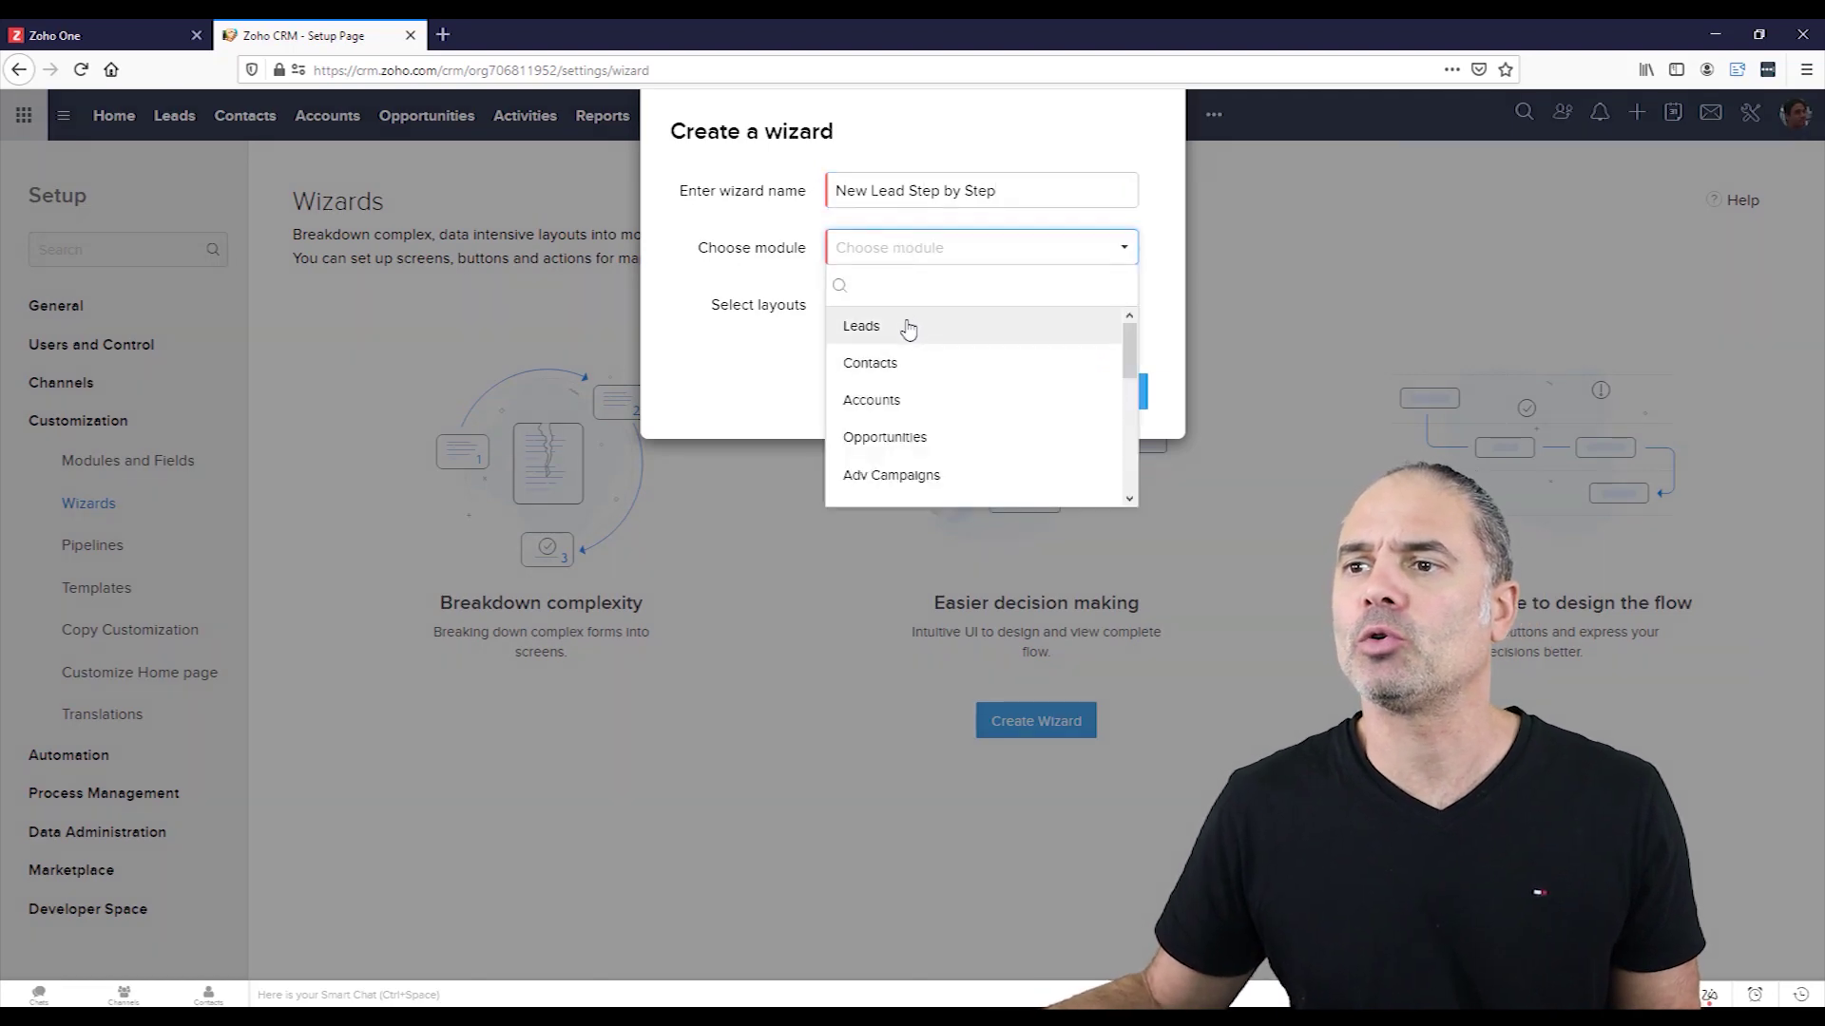
click(915, 328)
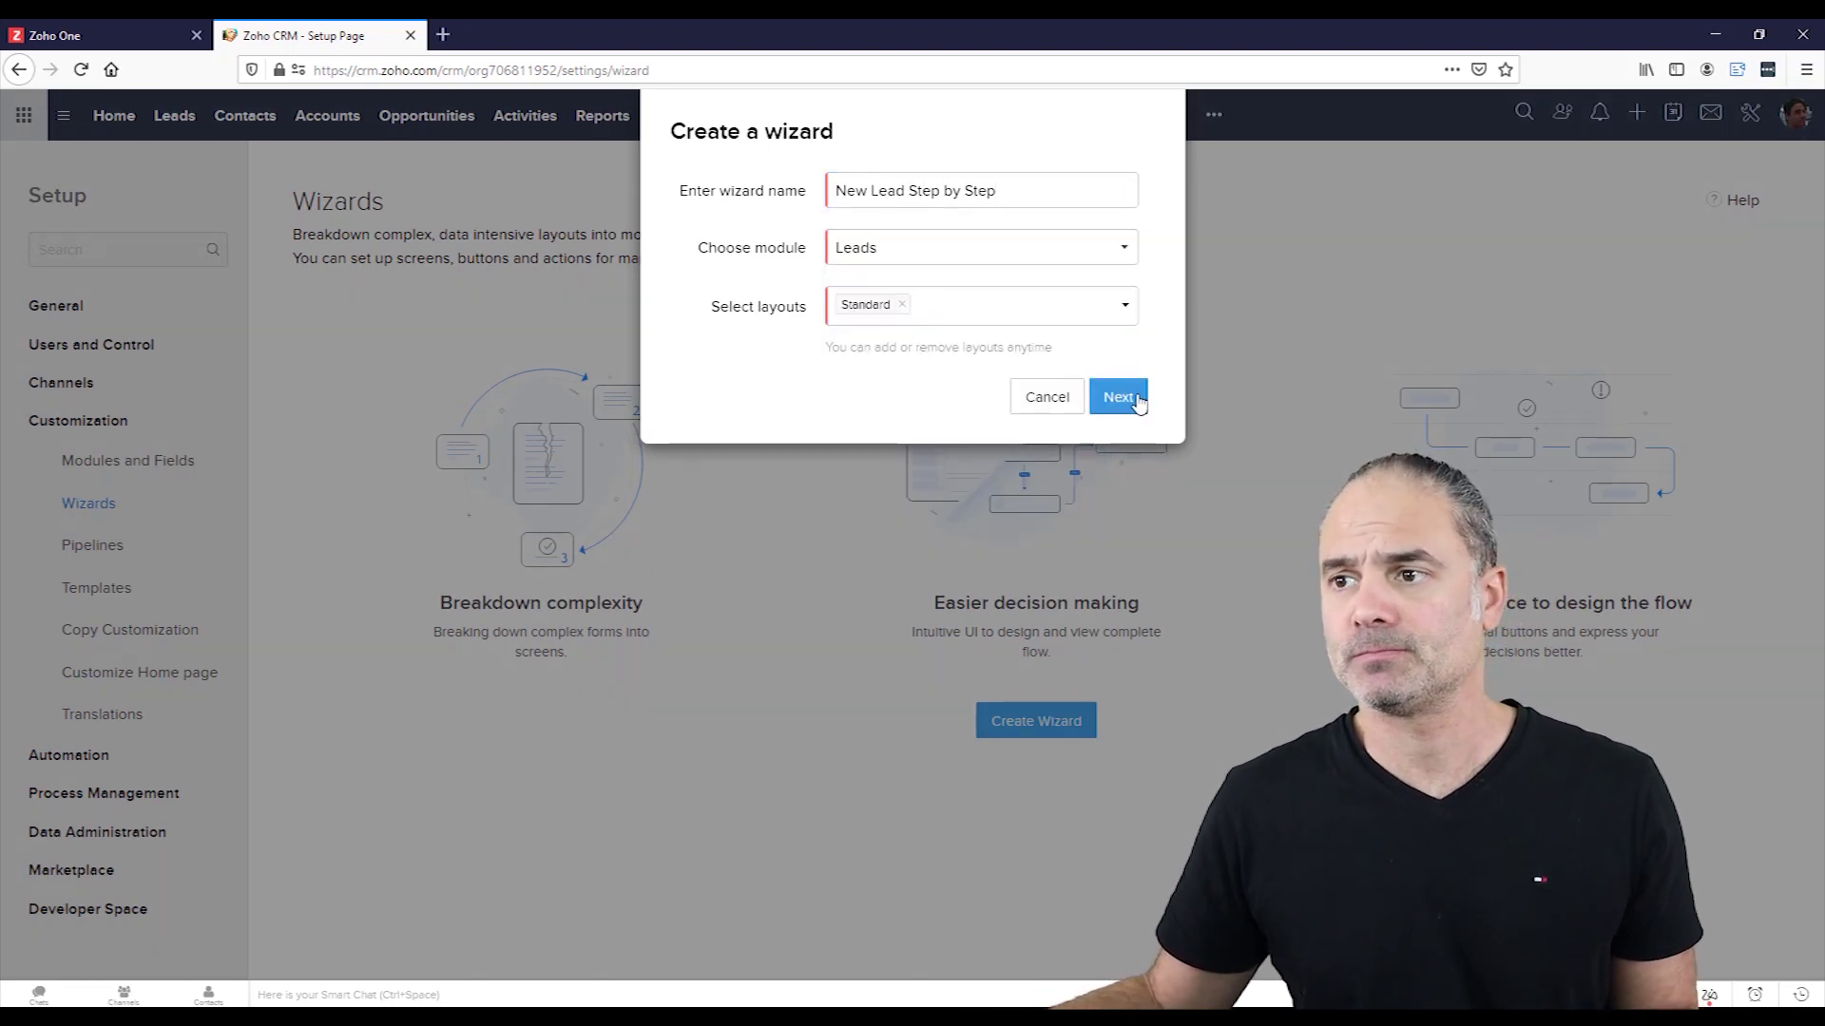
click(1095, 392)
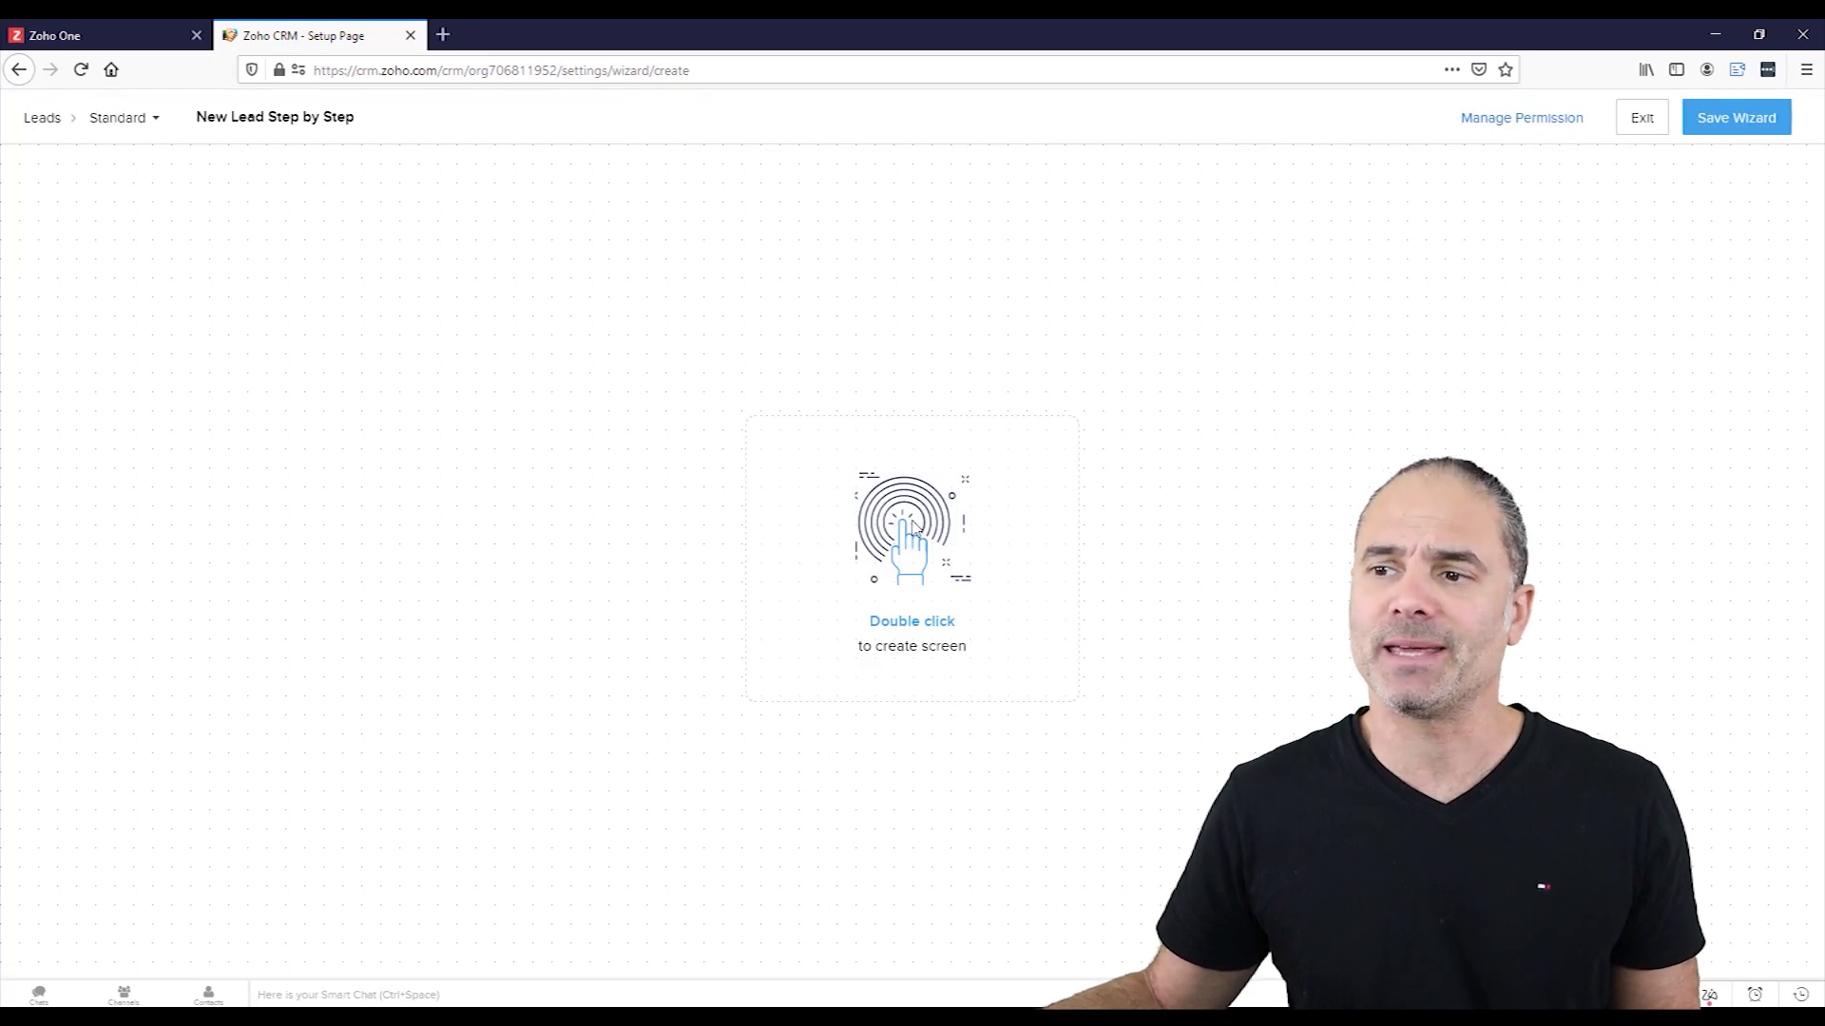
Add a 'Personal Details' screen holding First Name, Last Name and Company, then finish it
double_click(914, 529)
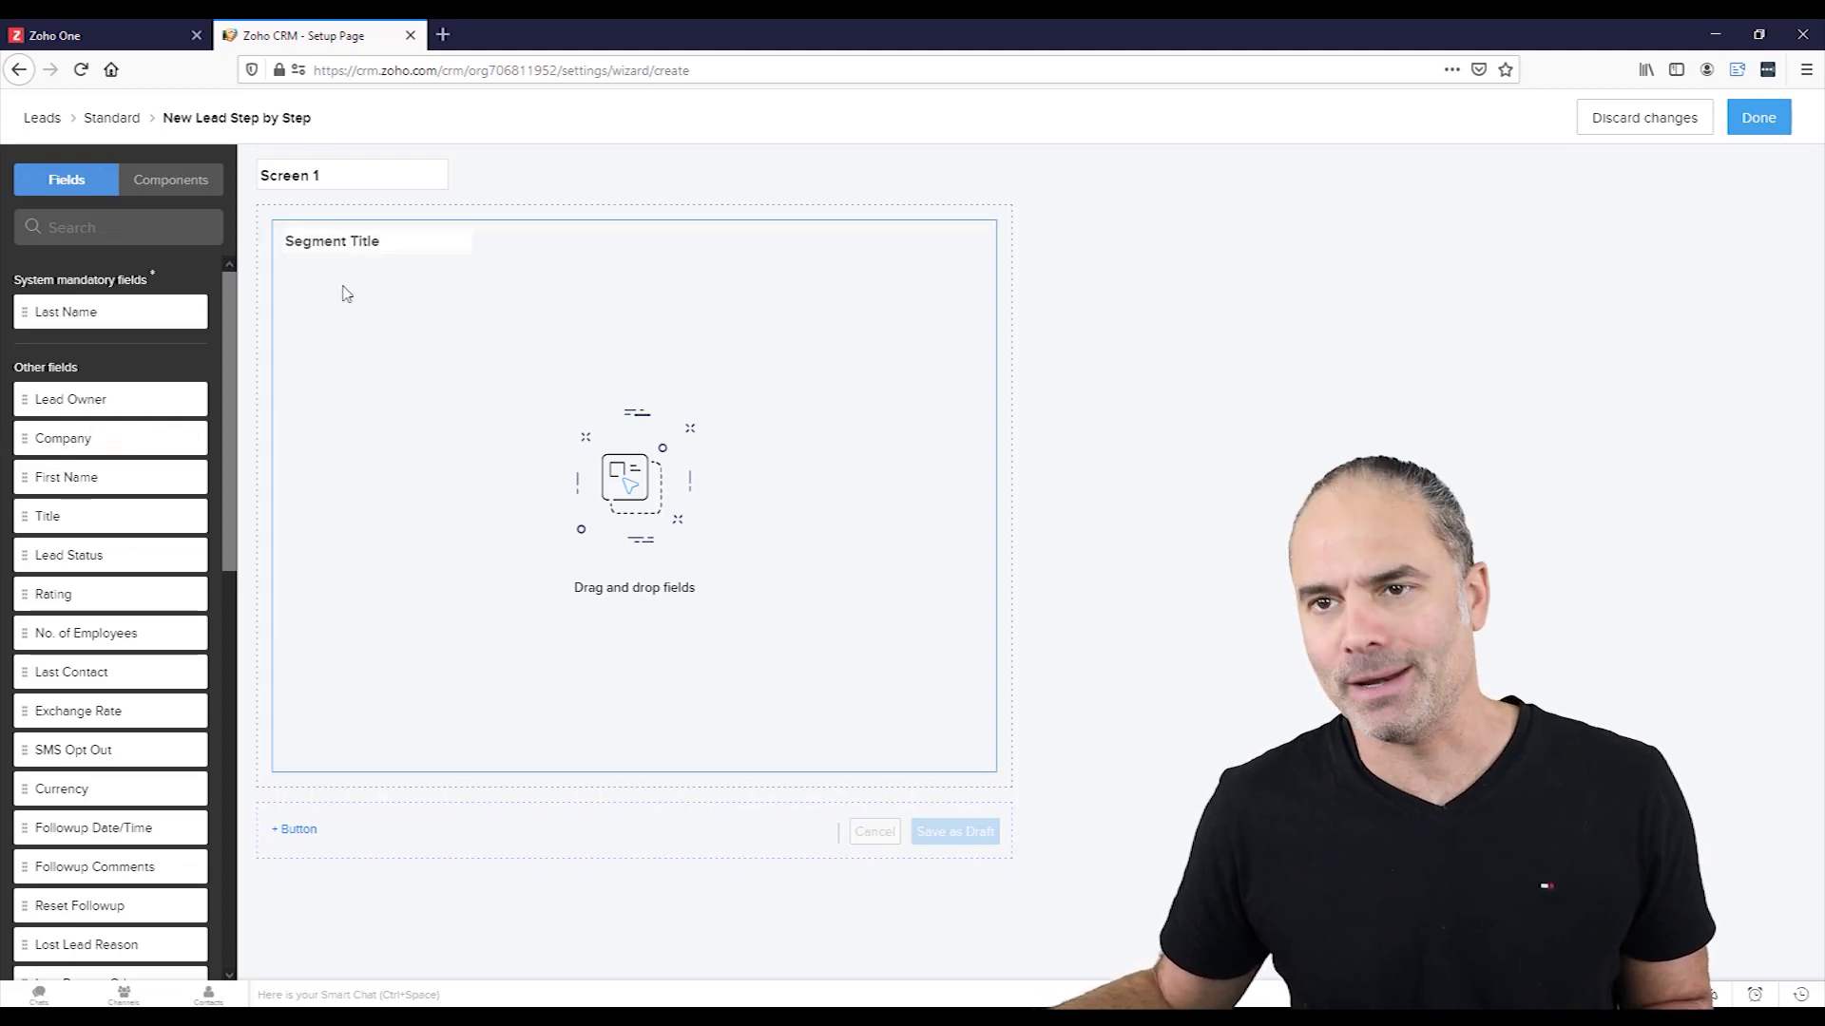
drag(323, 174, 121, 174)
text(Personal Details)
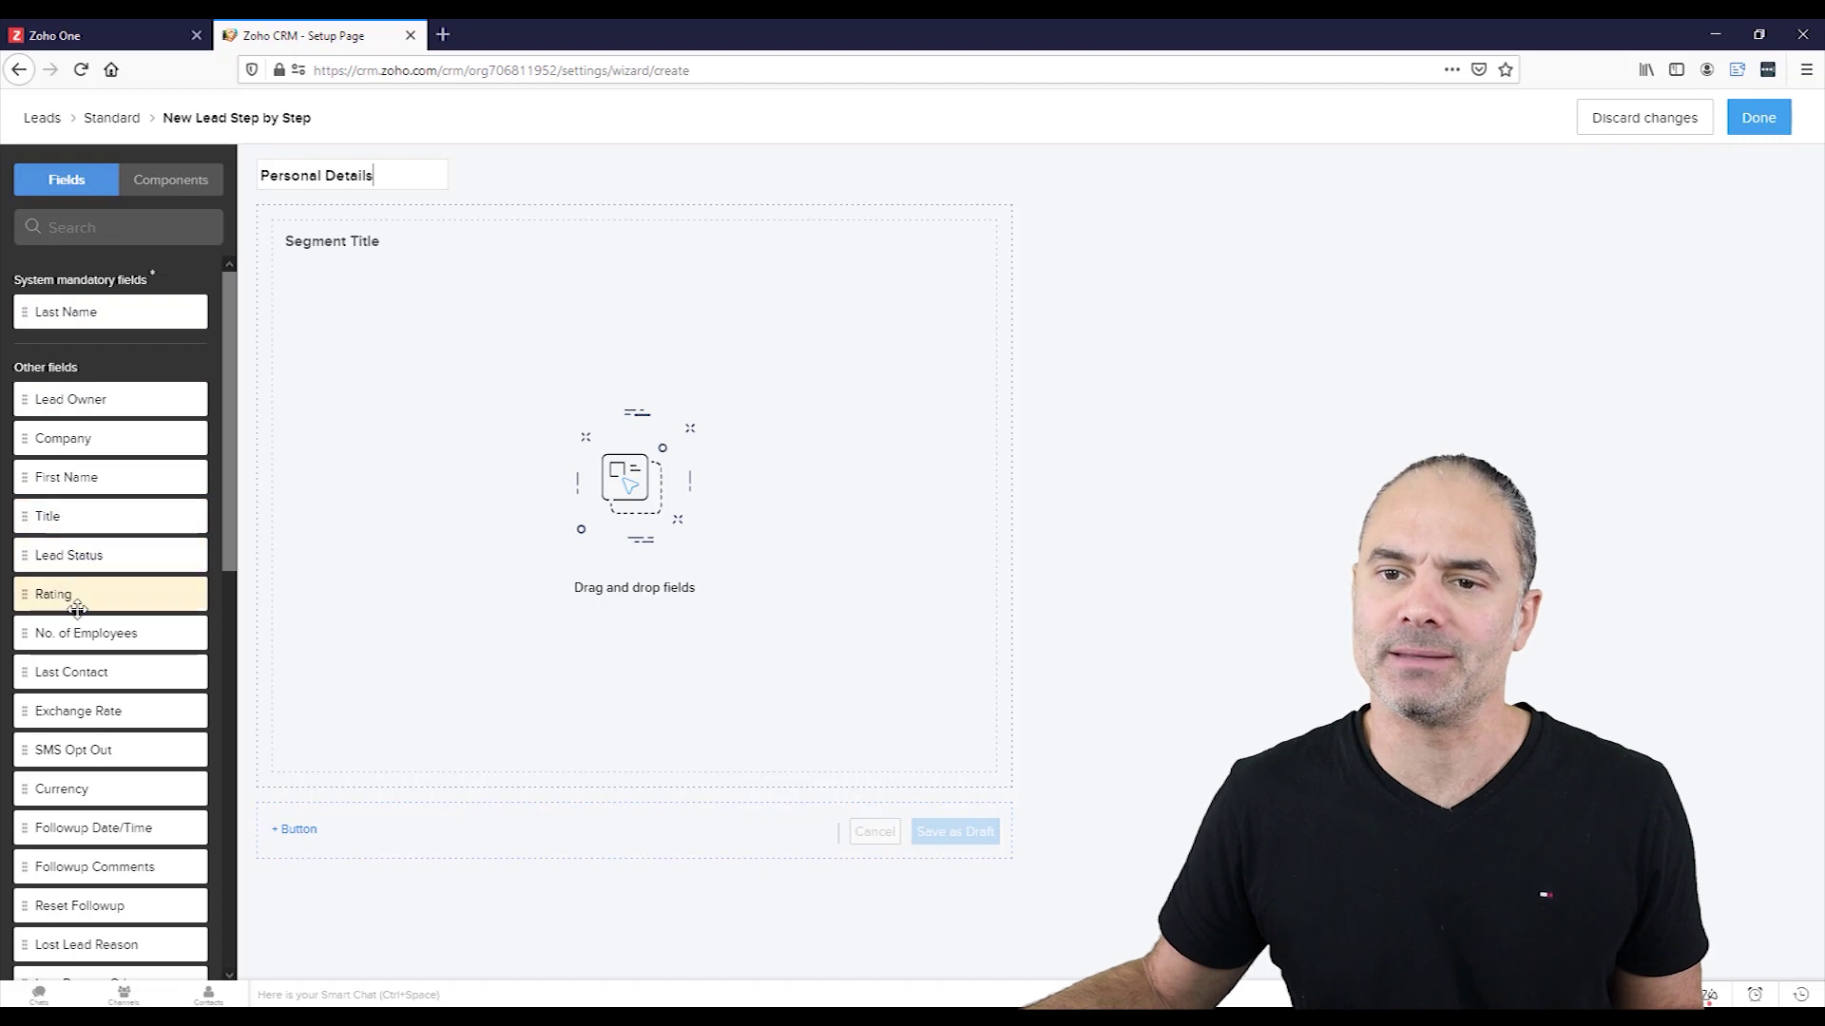
drag(86, 314, 453, 323)
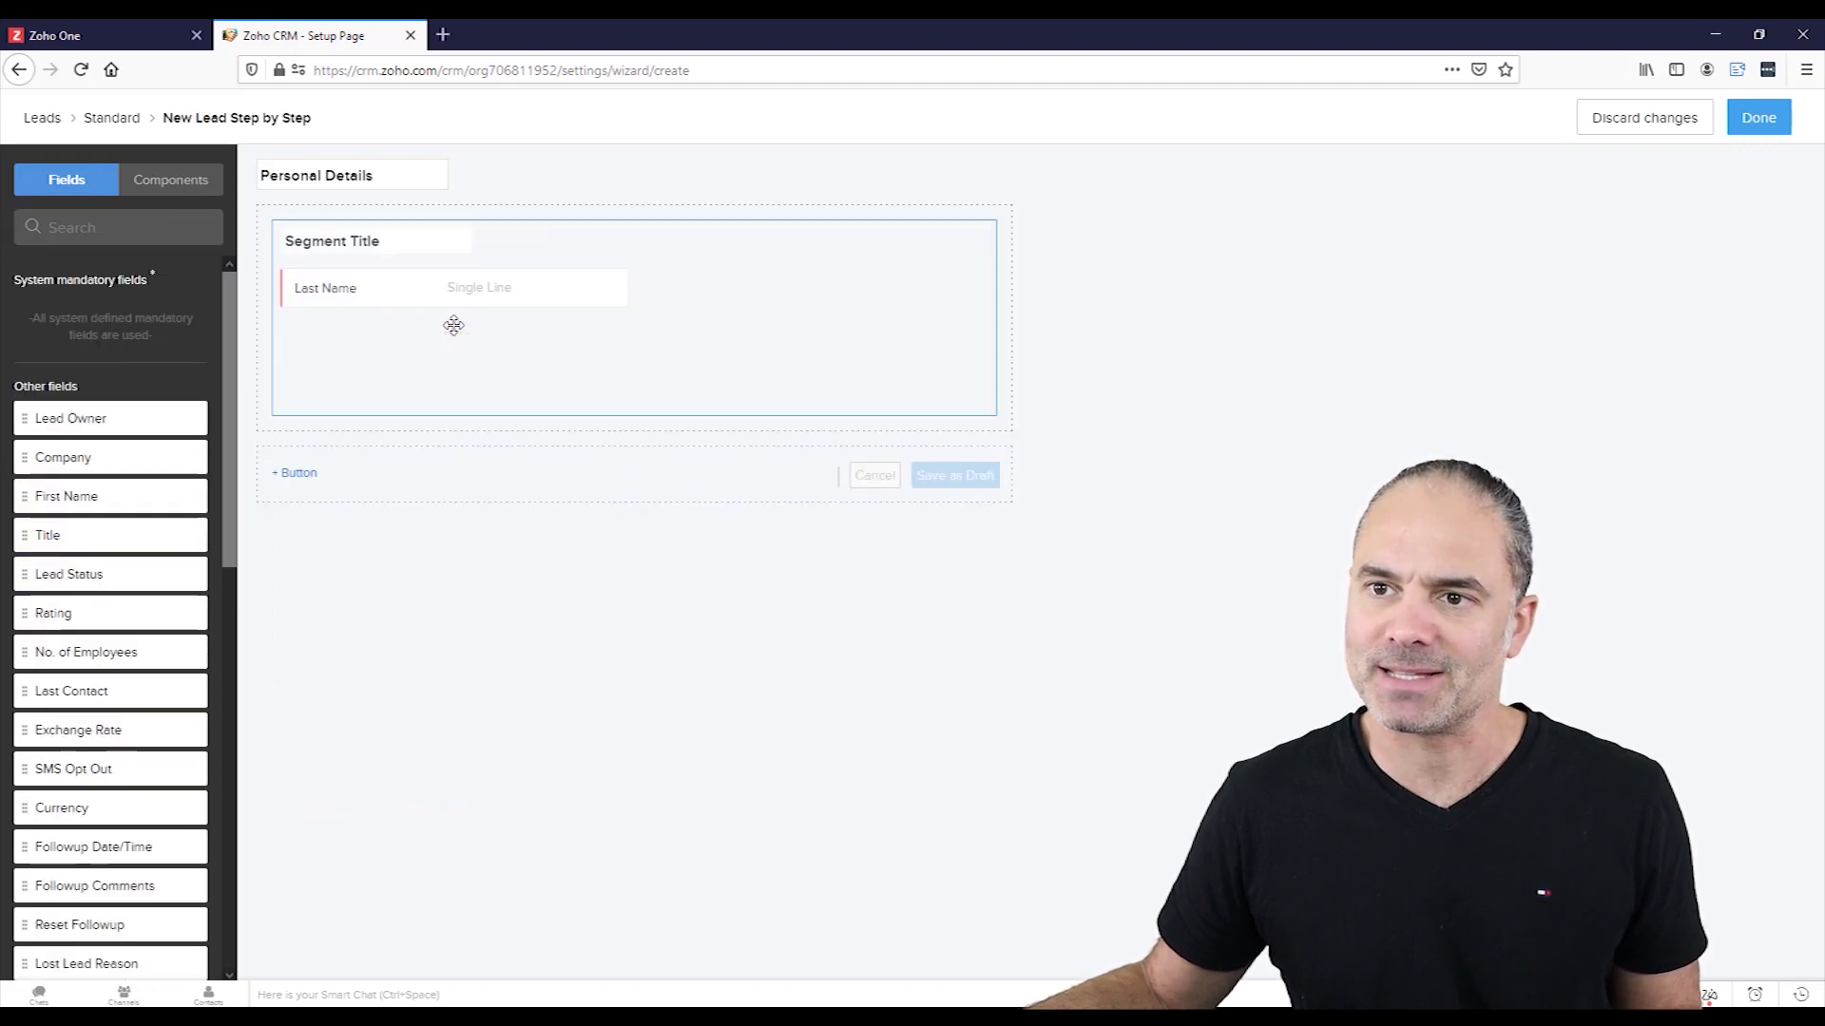
drag(81, 495, 366, 285)
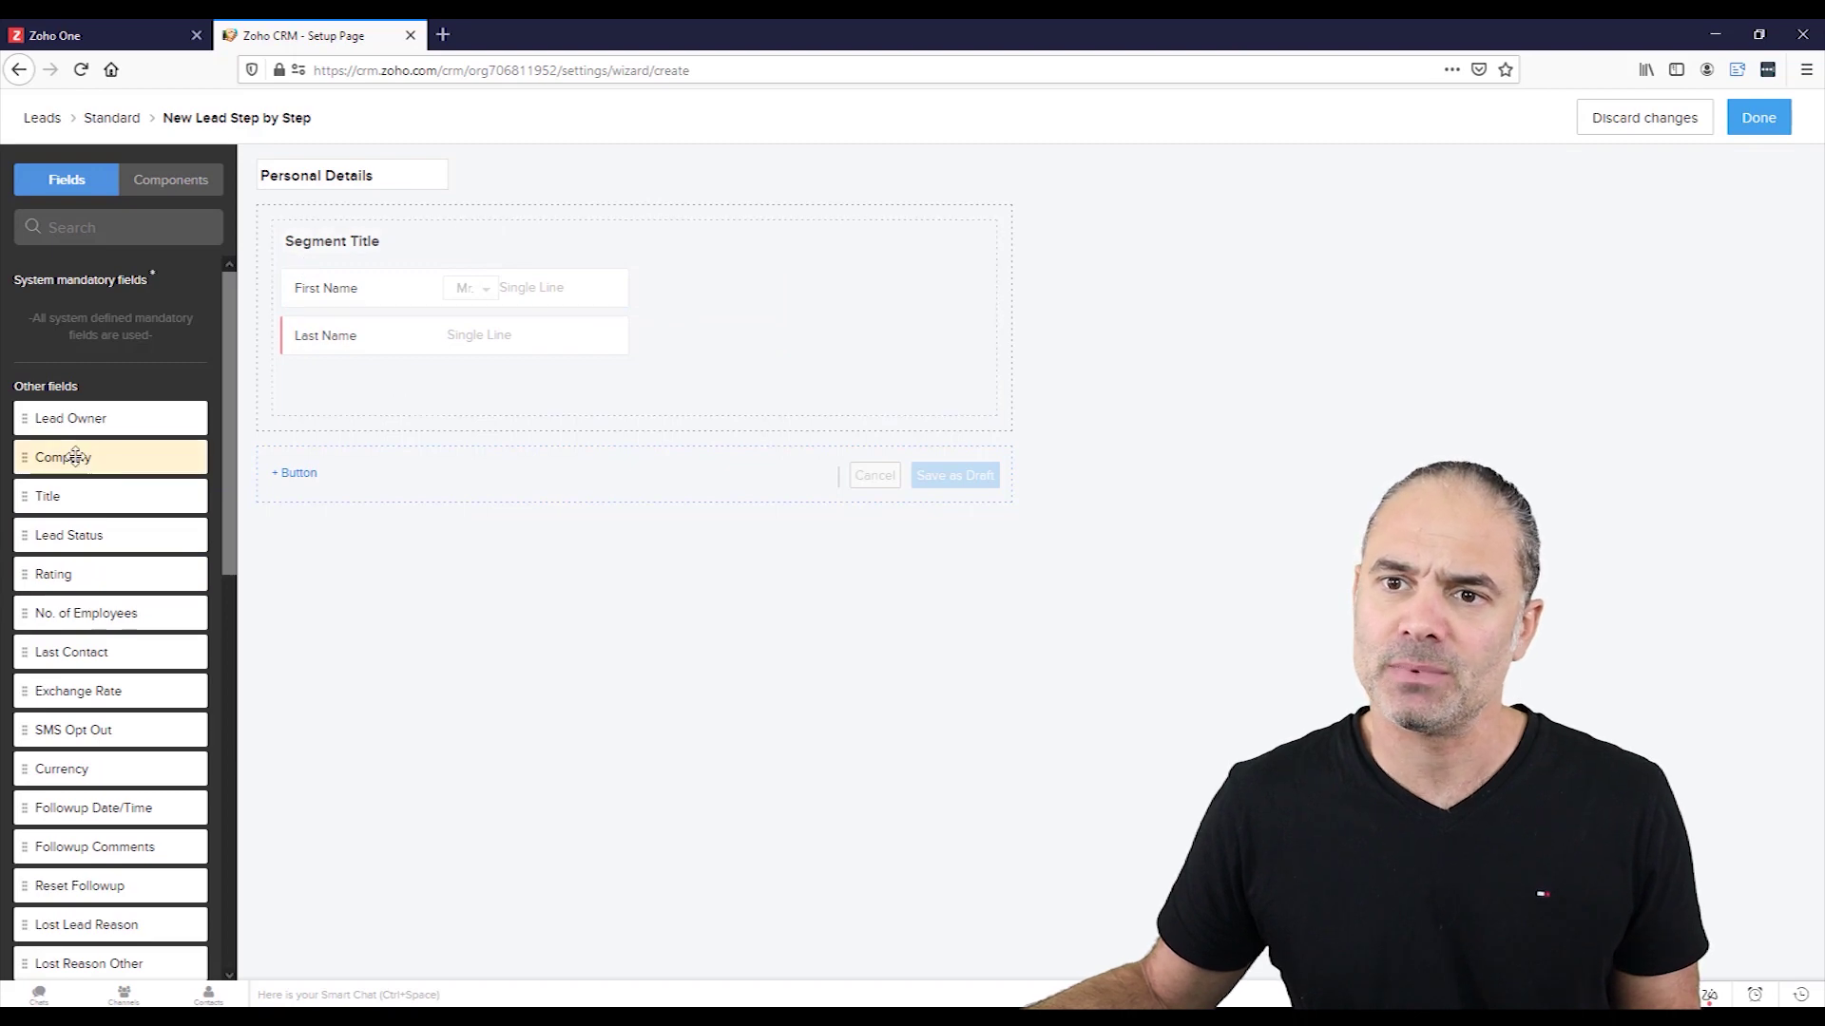
drag(78, 457, 328, 380)
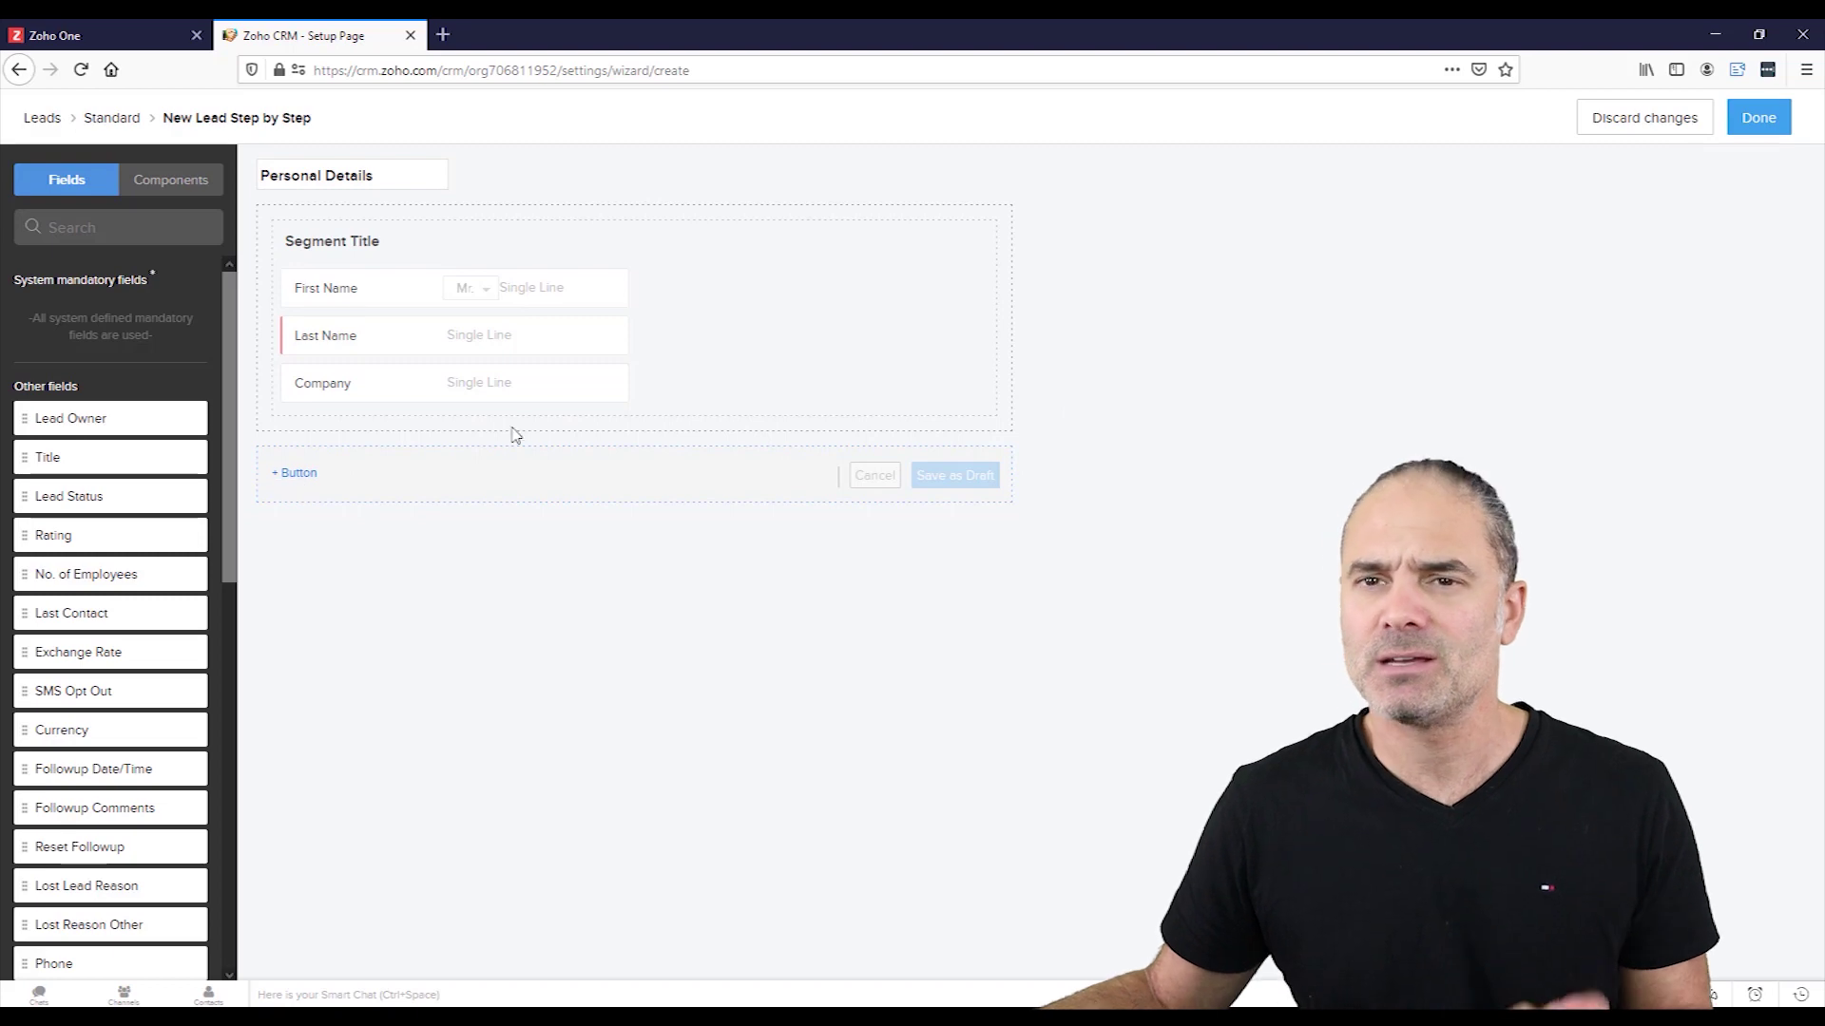
click(1761, 117)
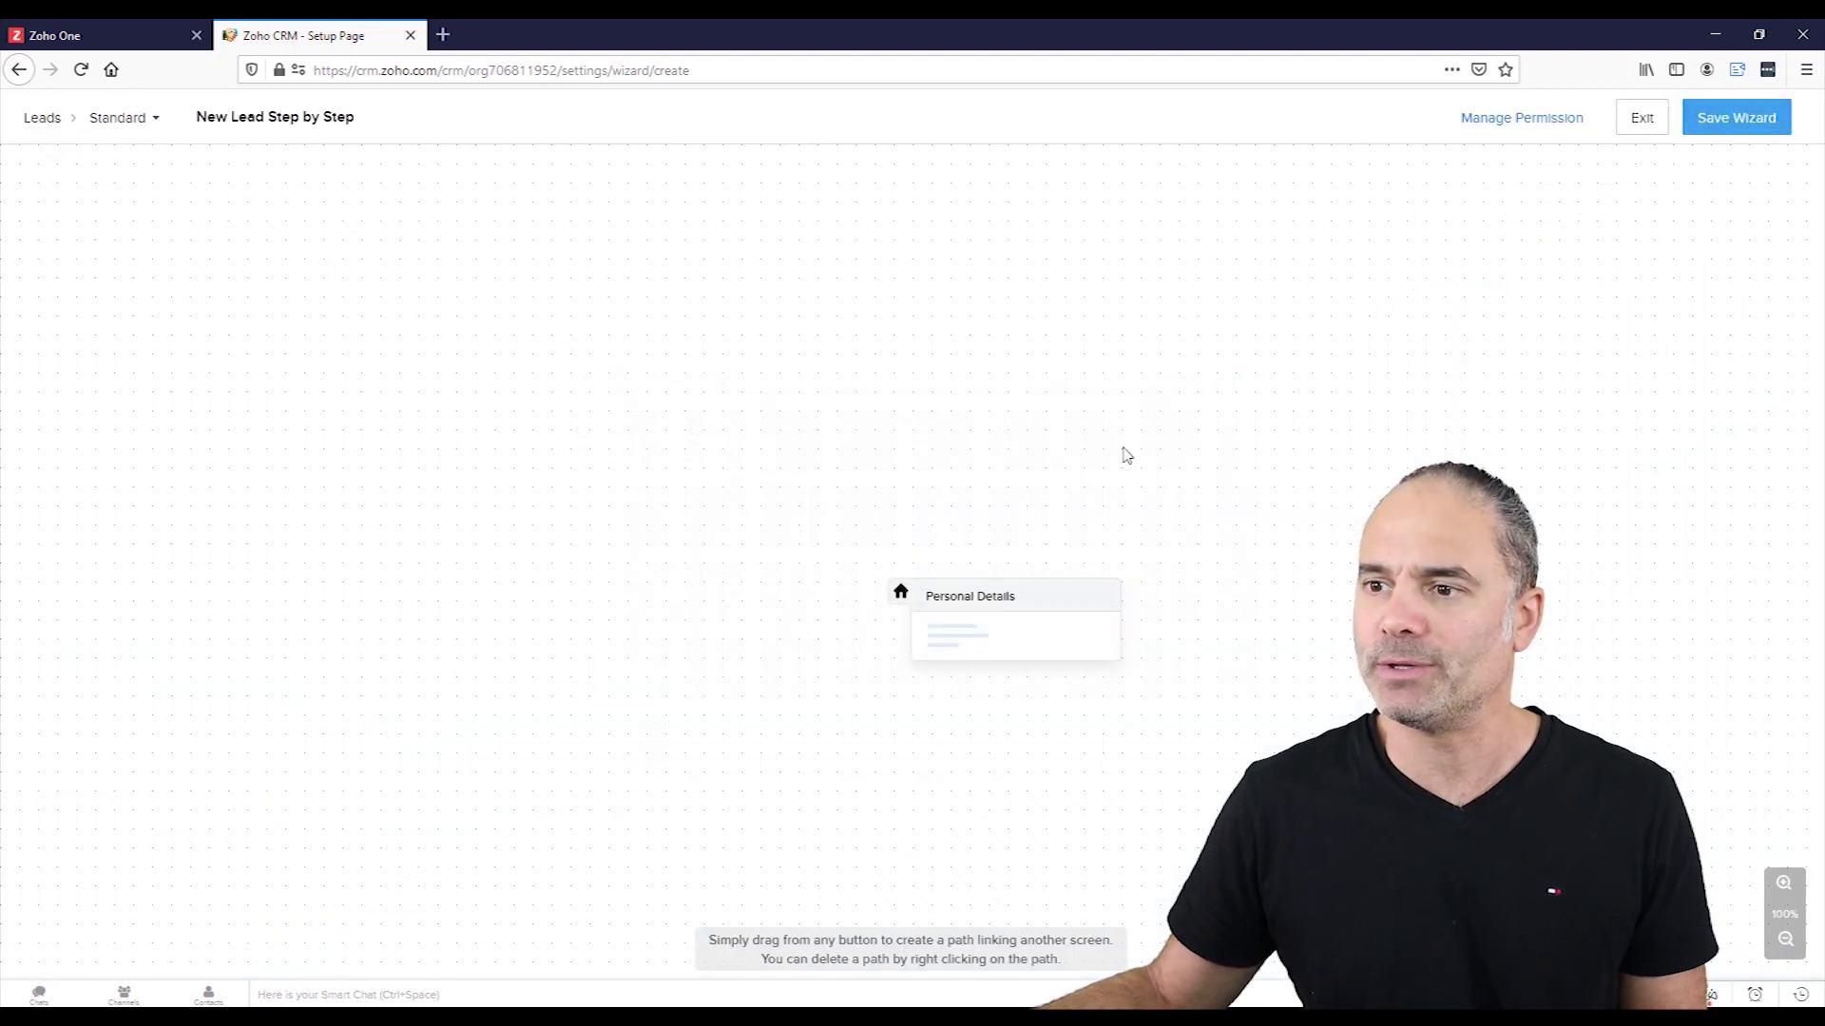
Shift the Personal Details card up-left and create a second screen named 'Contact Info'
drag(977, 599, 704, 267)
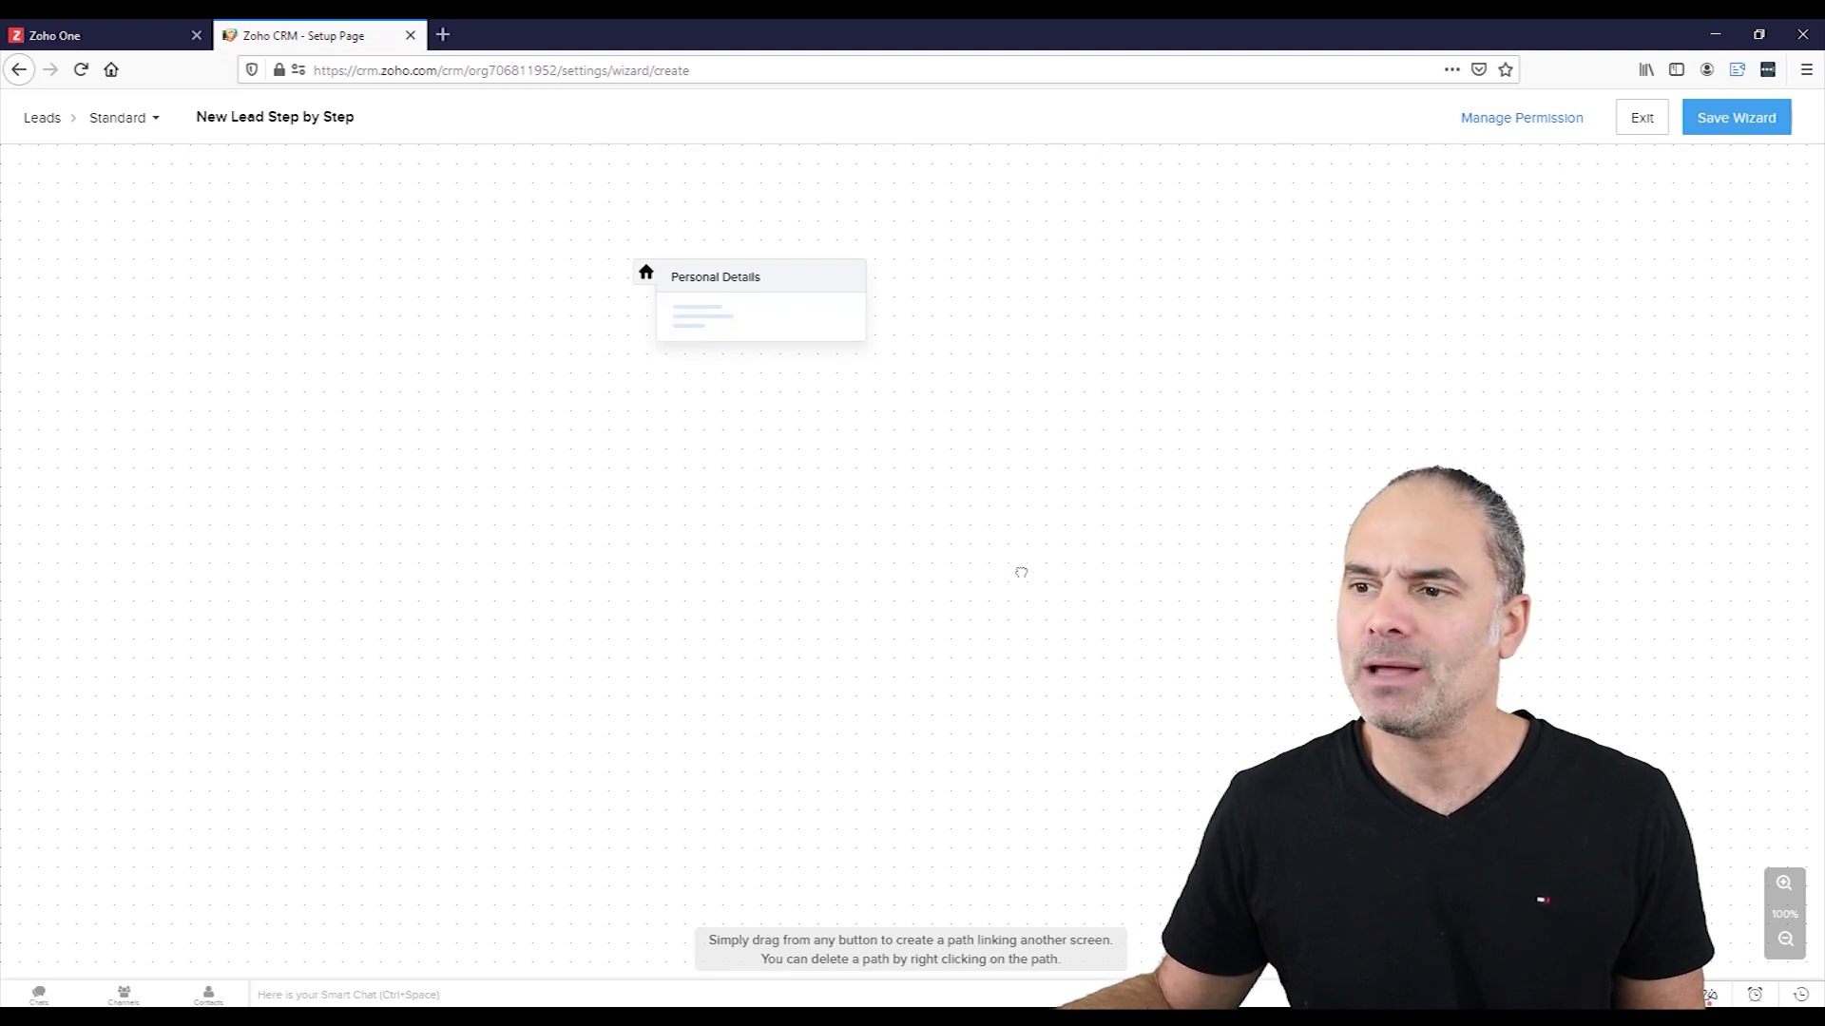
double_click(341, 170)
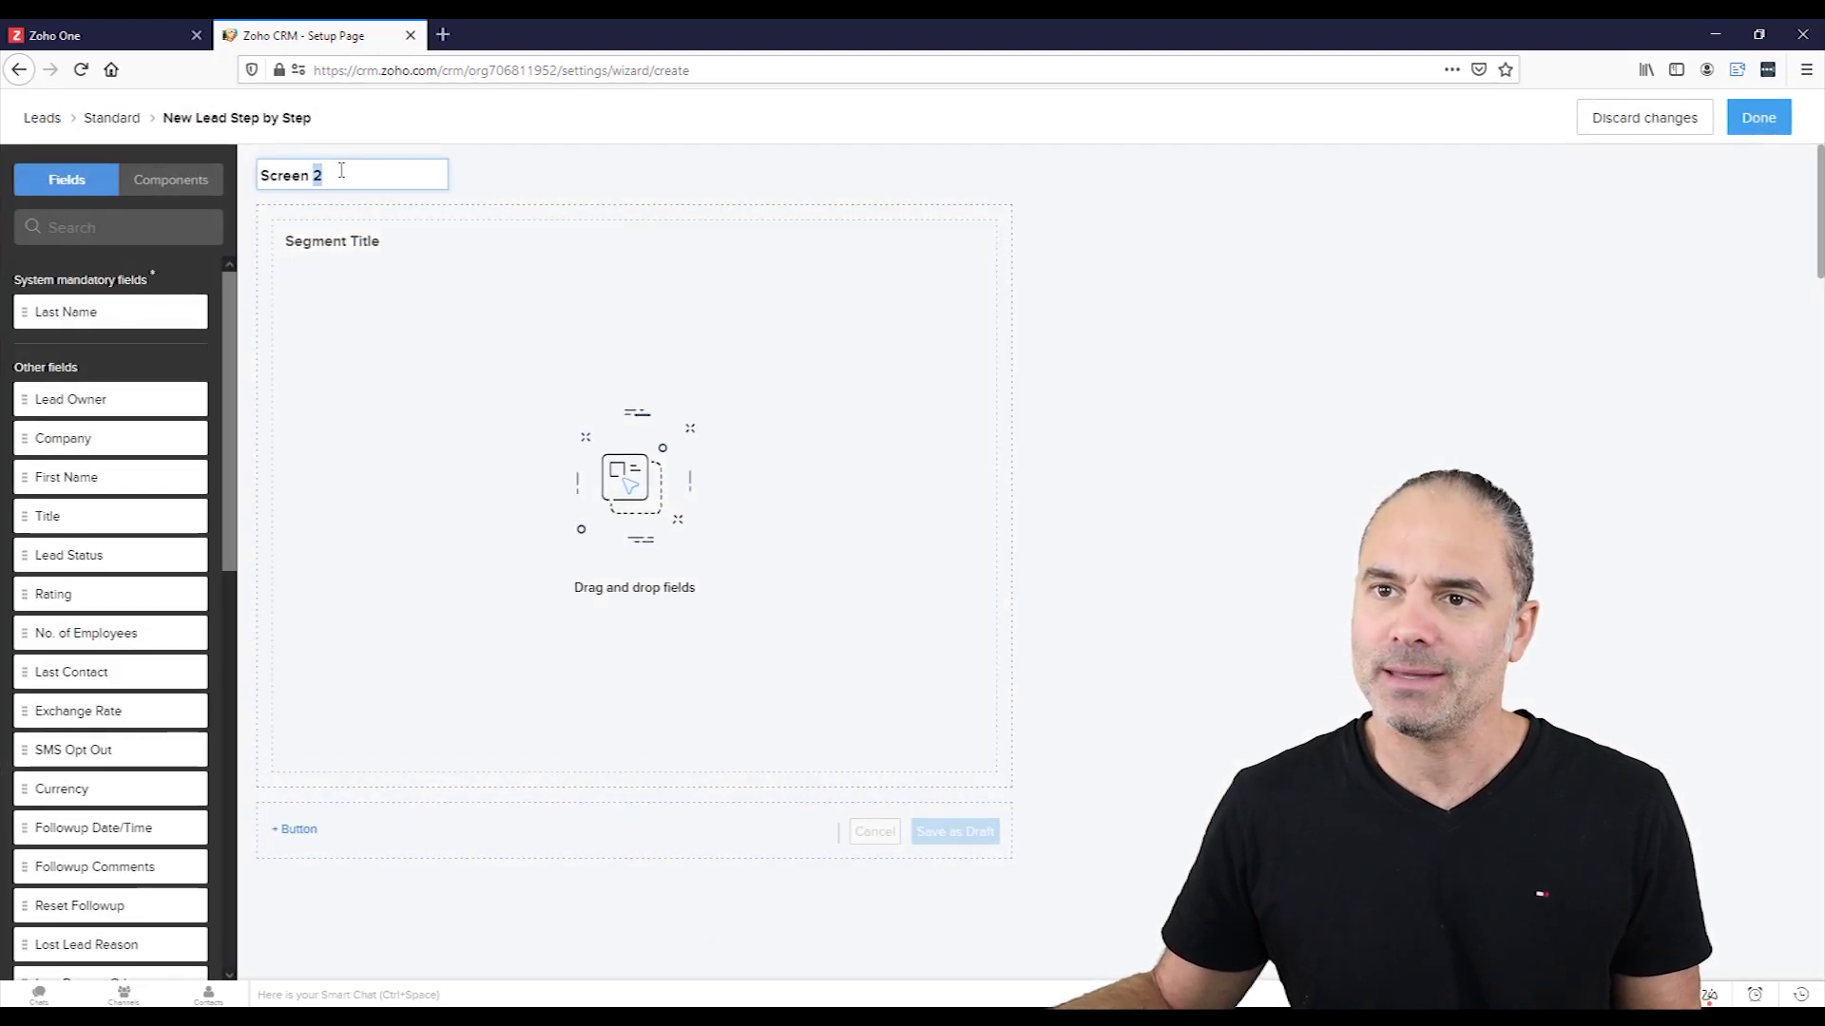
key(ctrl+a)
text(Conta)
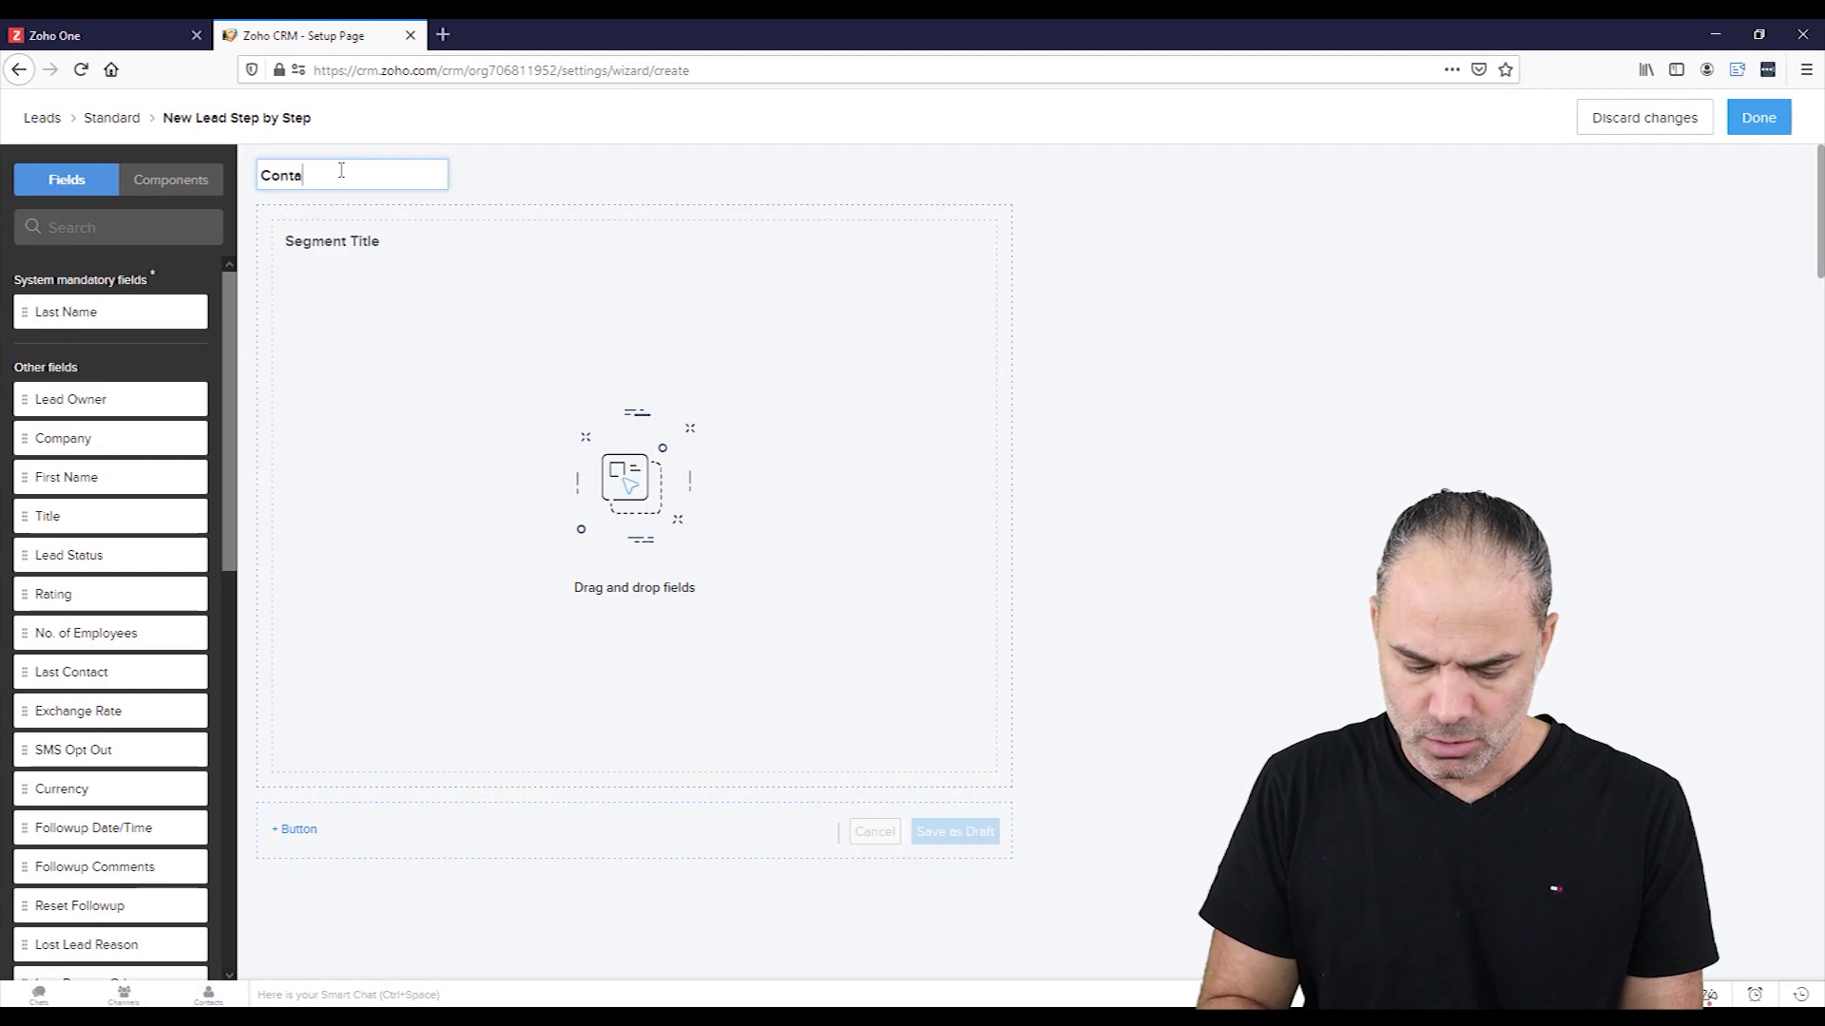
text(ct)
key(ctrl+a)
text(C)
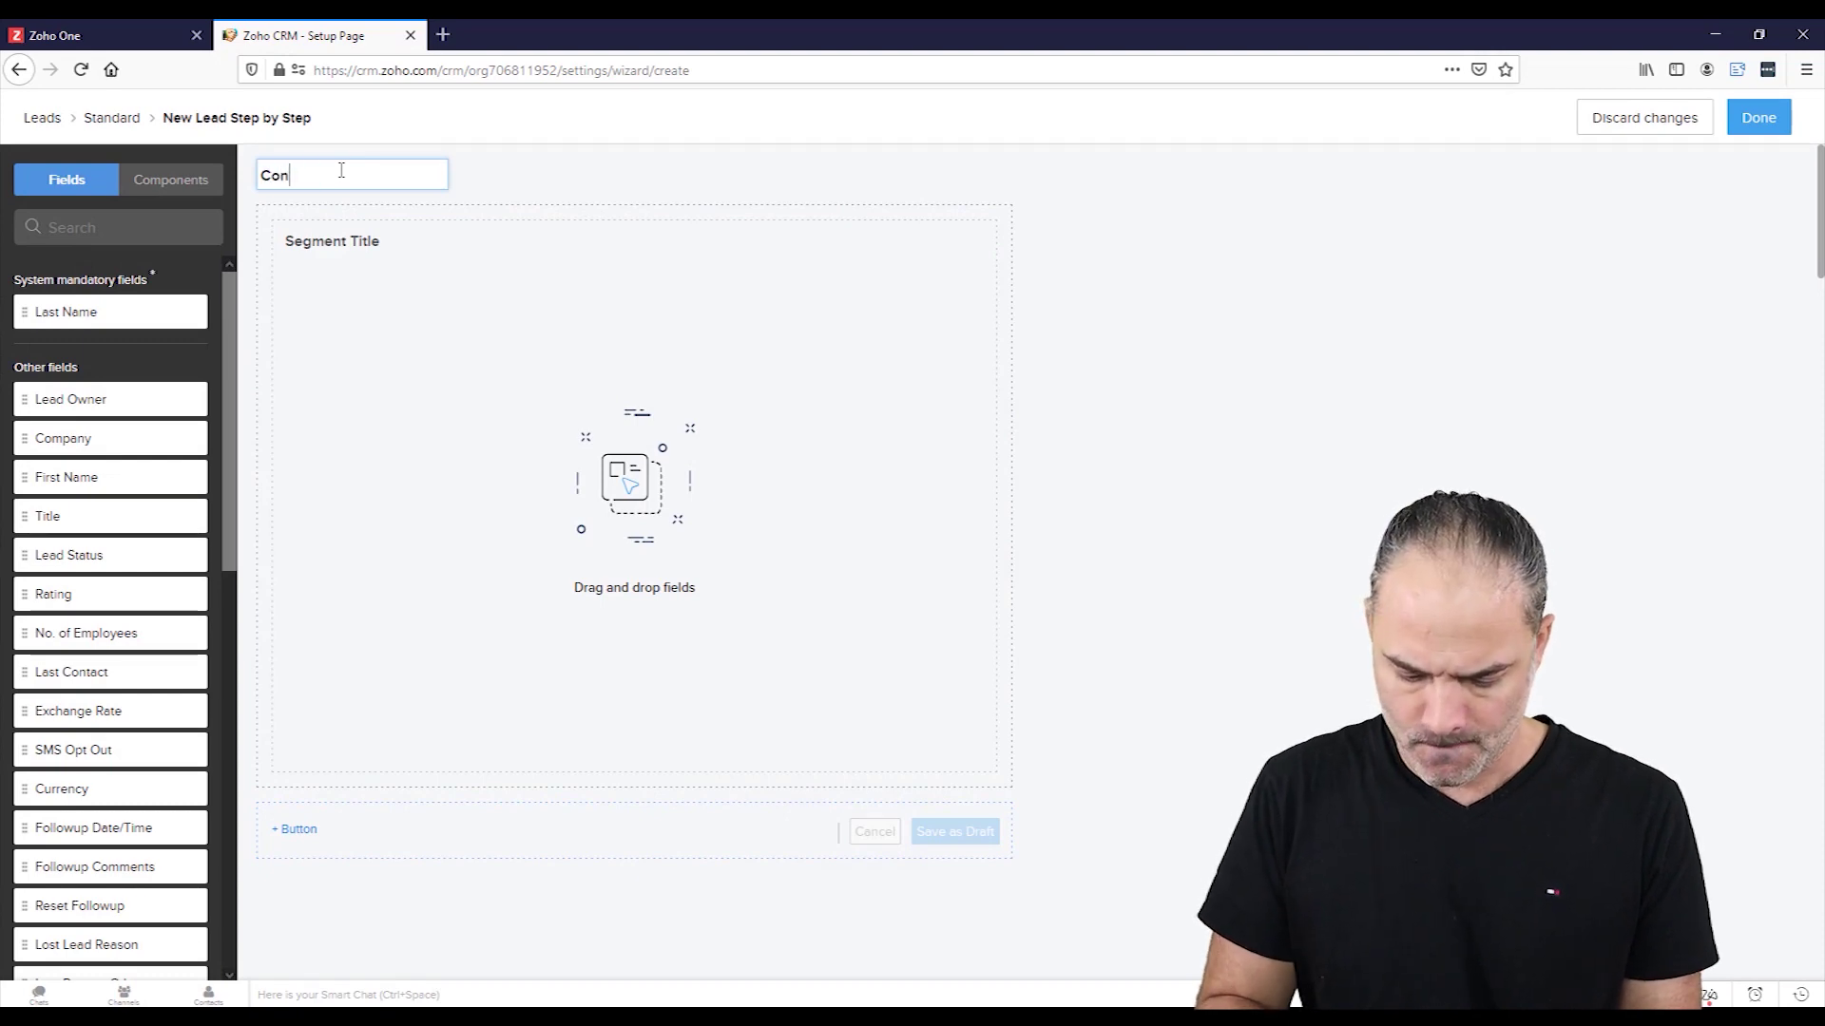
text(ontact Info)
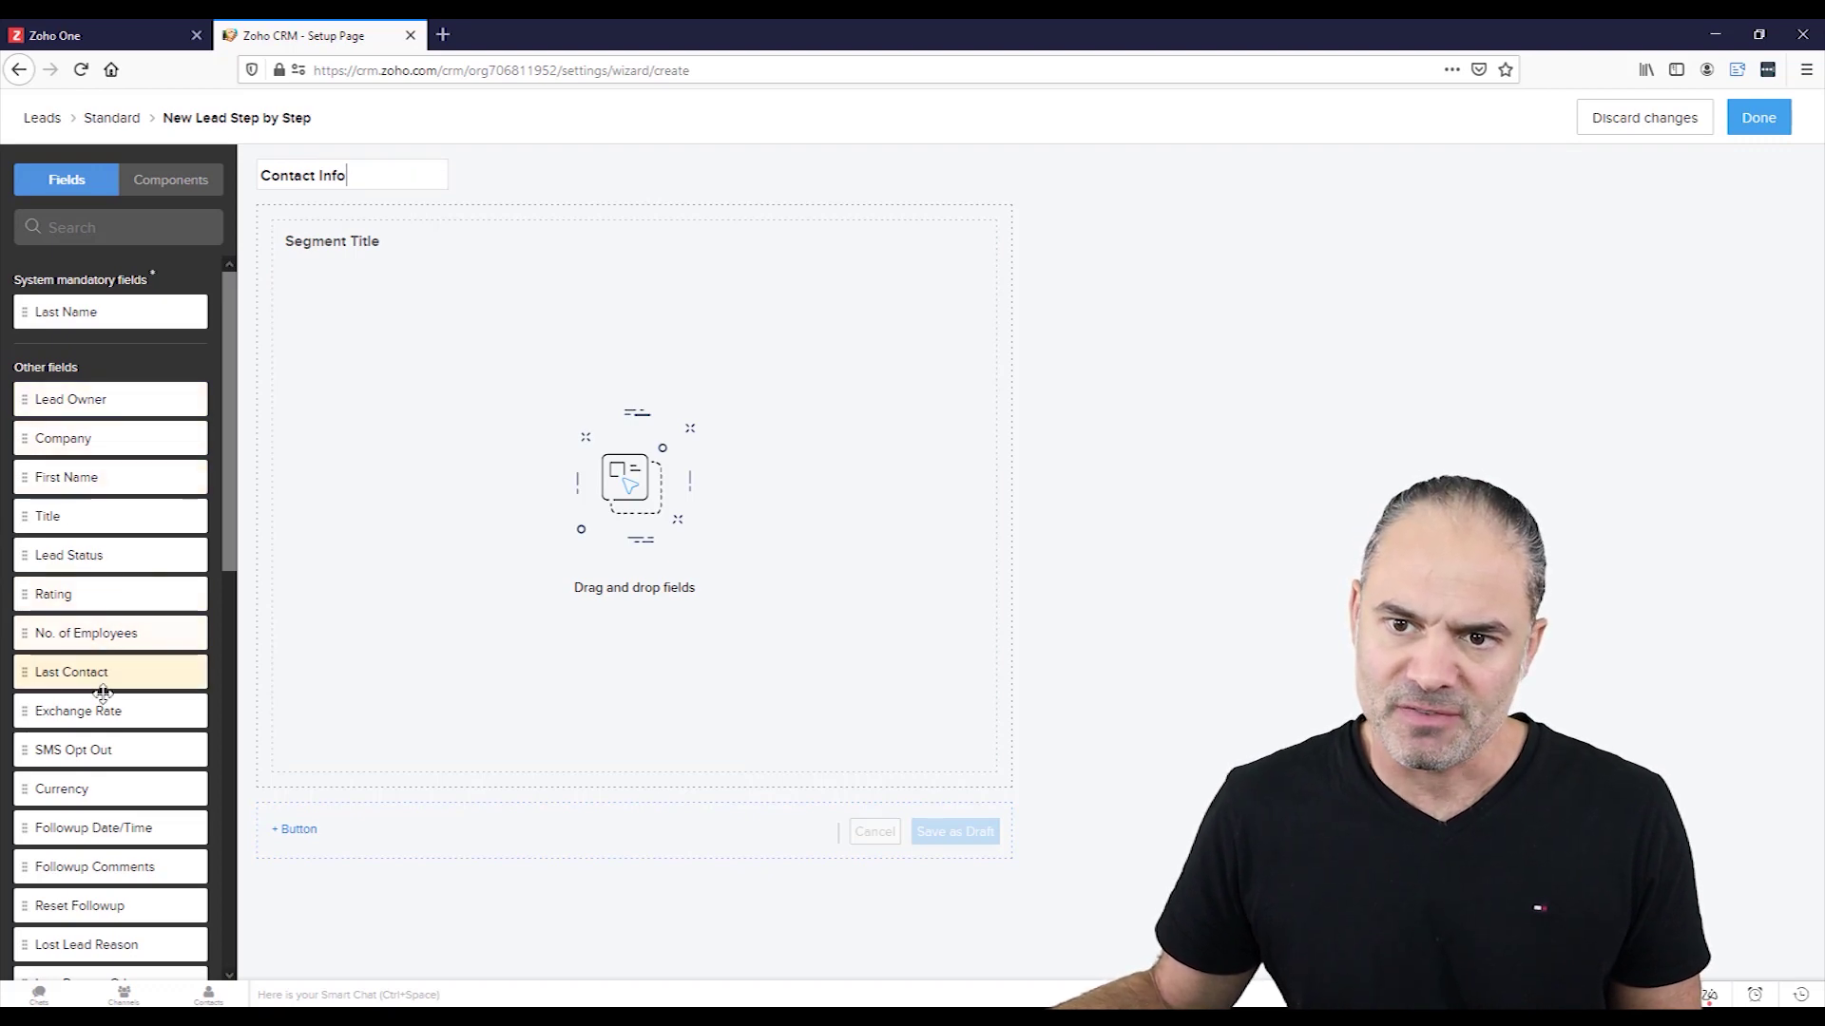
Fill Contact Info with Email, Mobile, Phone and Facebook, then place it below Personal Details
scroll(127, 884, down, 4)
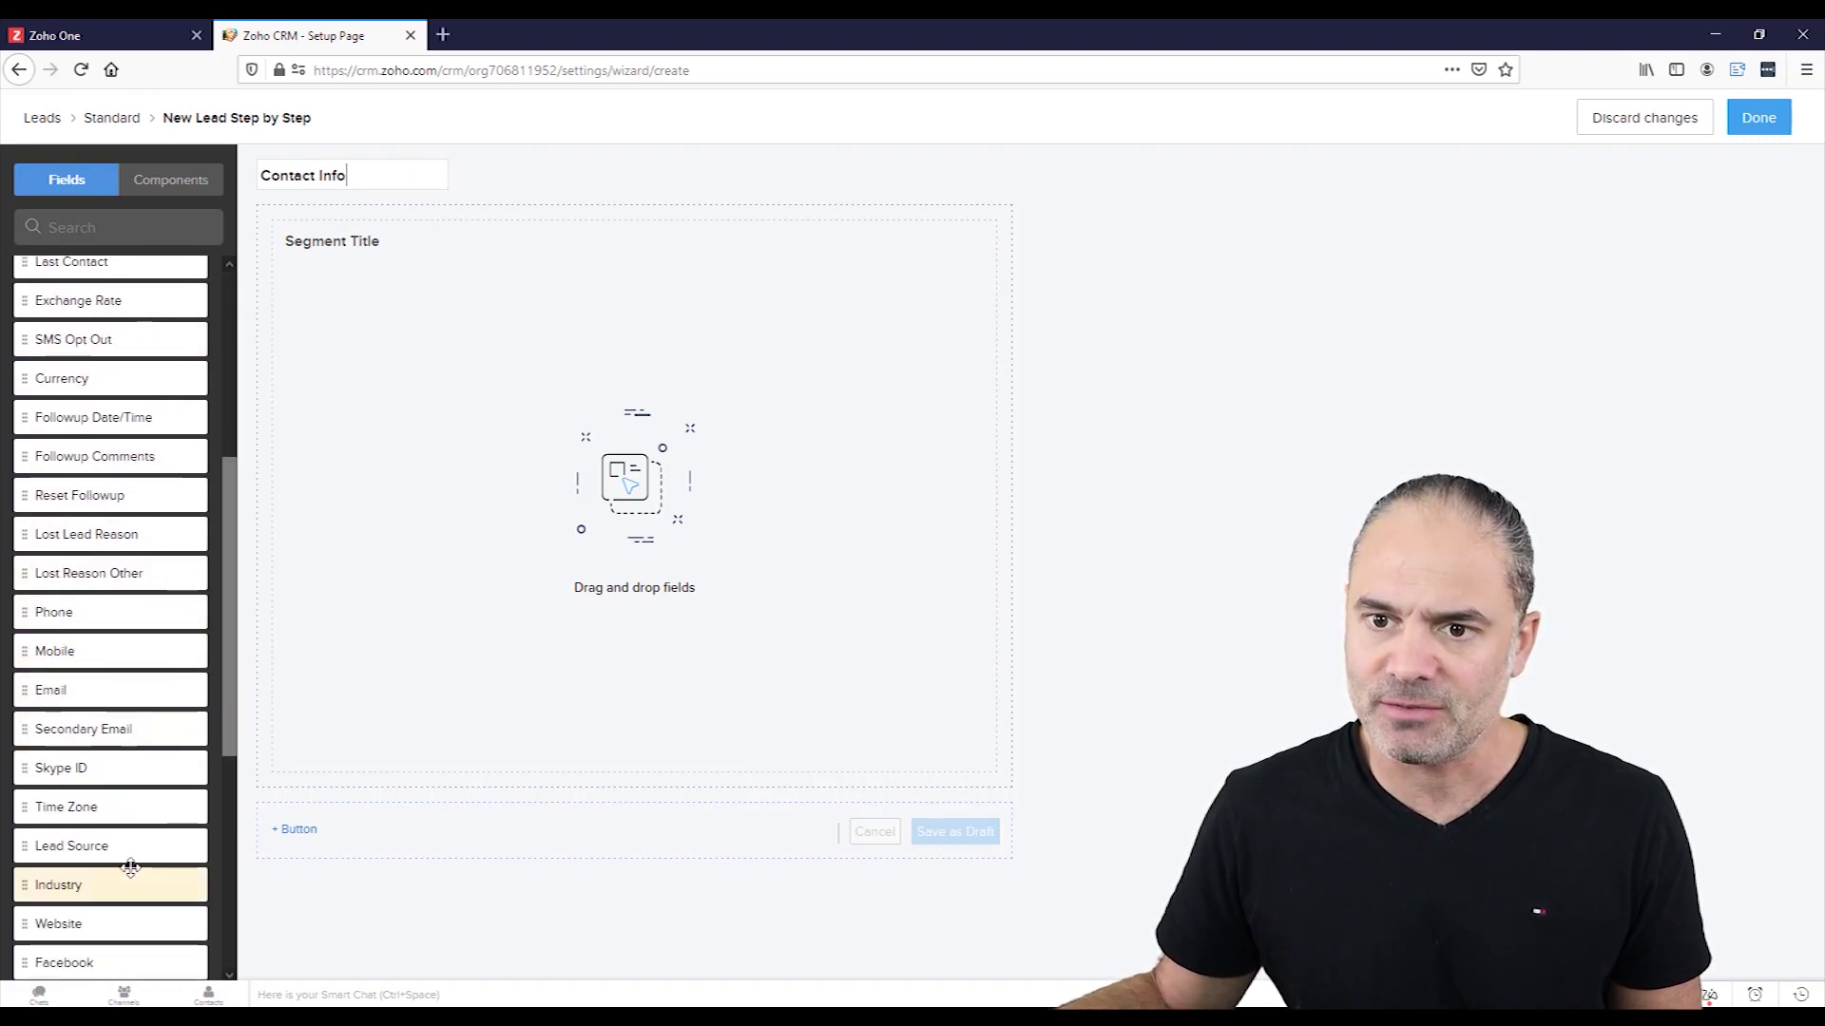
drag(82, 699, 380, 323)
drag(124, 638, 373, 332)
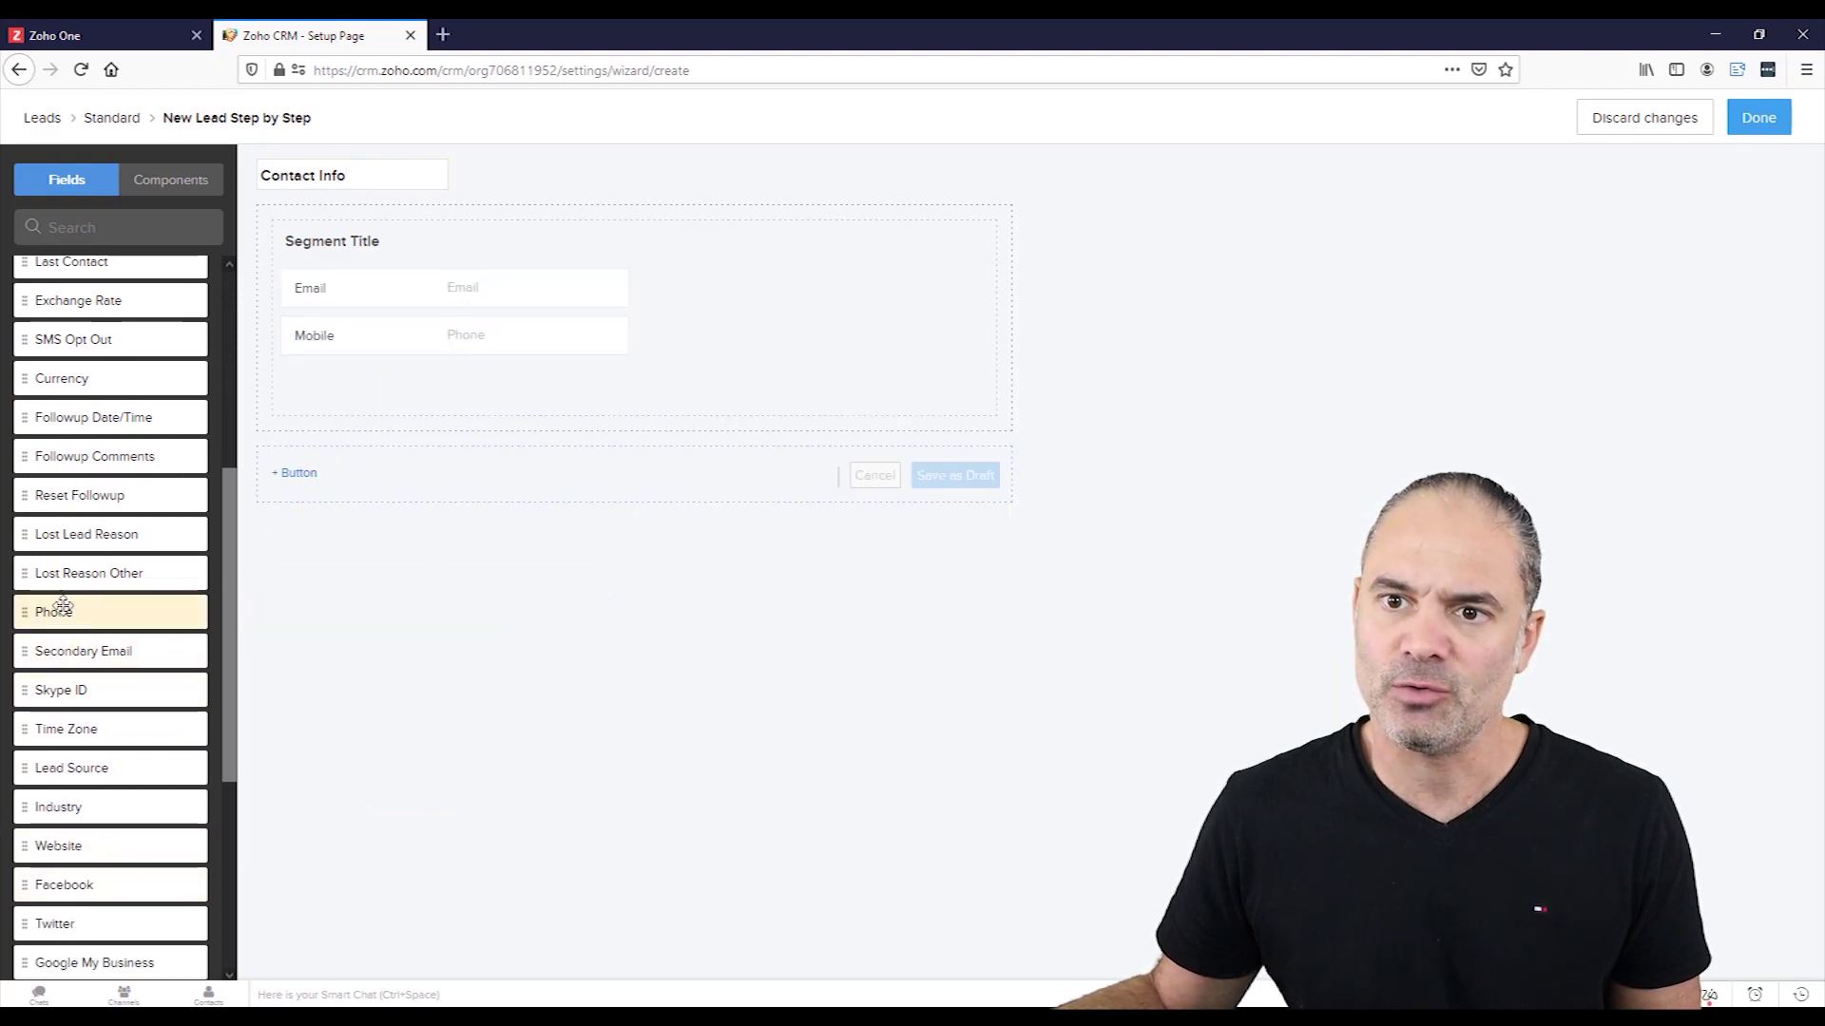
drag(60, 608, 868, 272)
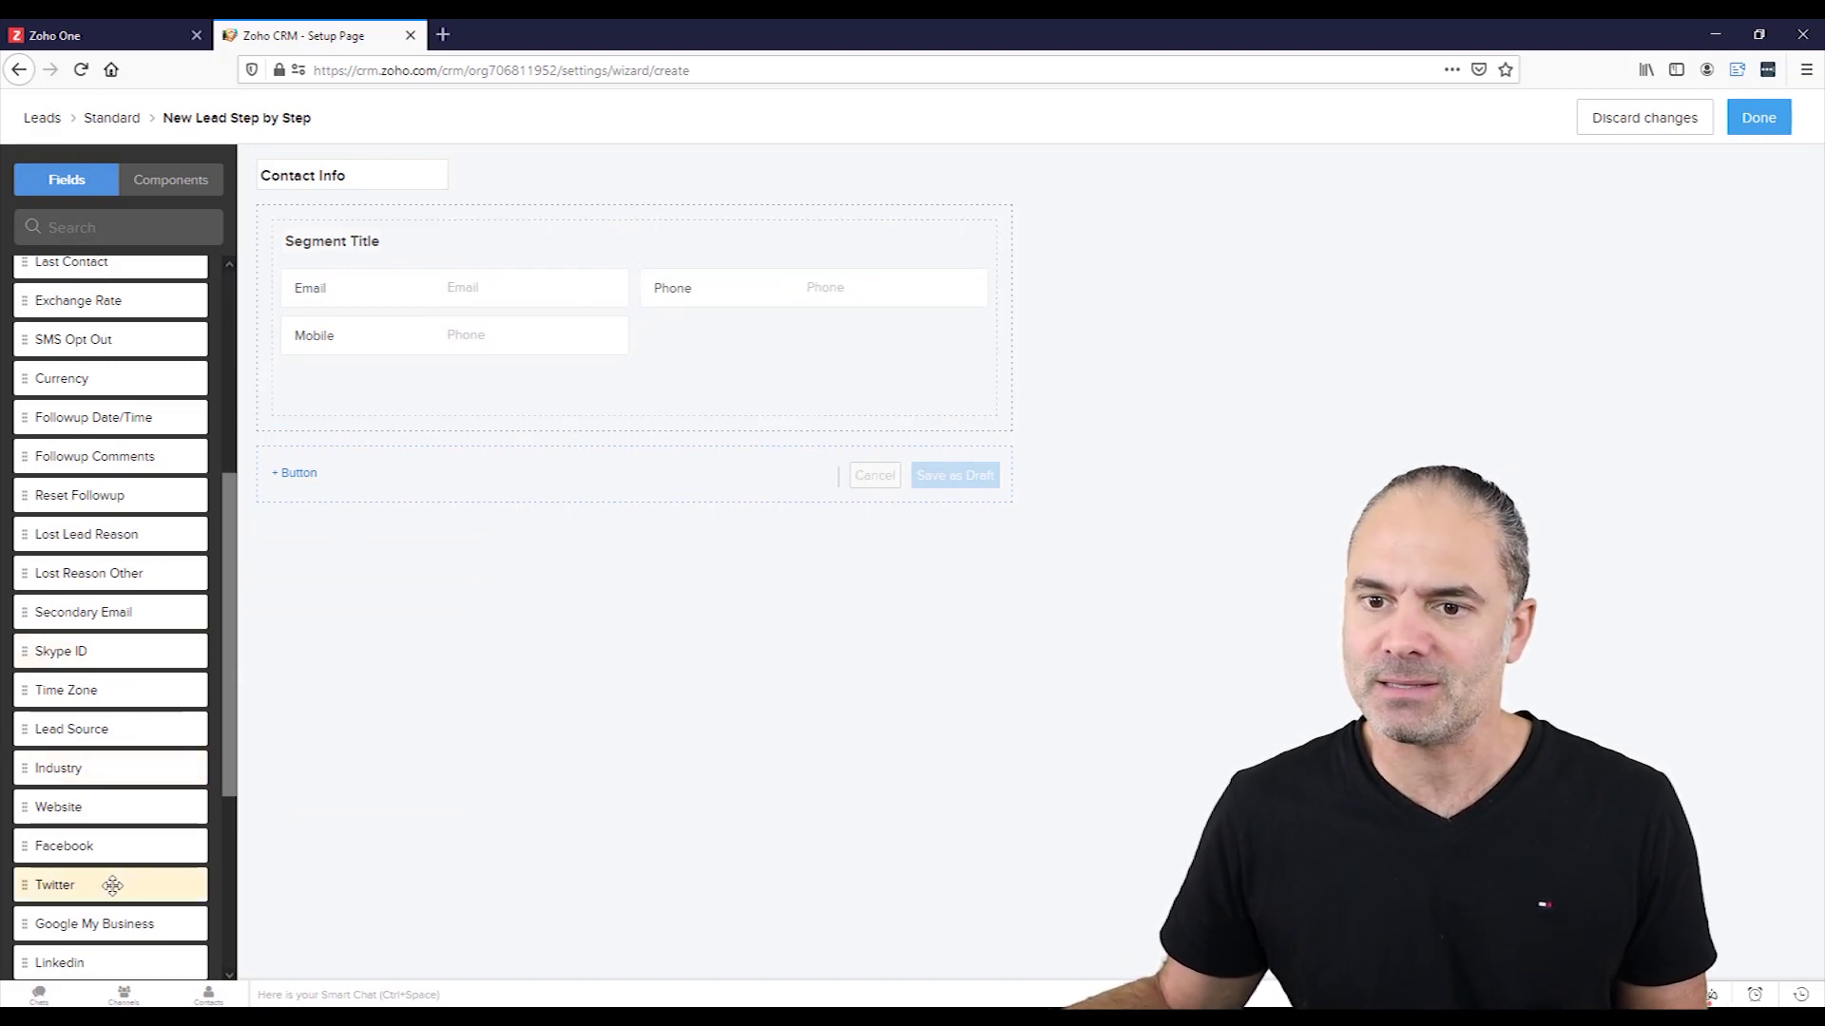
drag(89, 843, 817, 336)
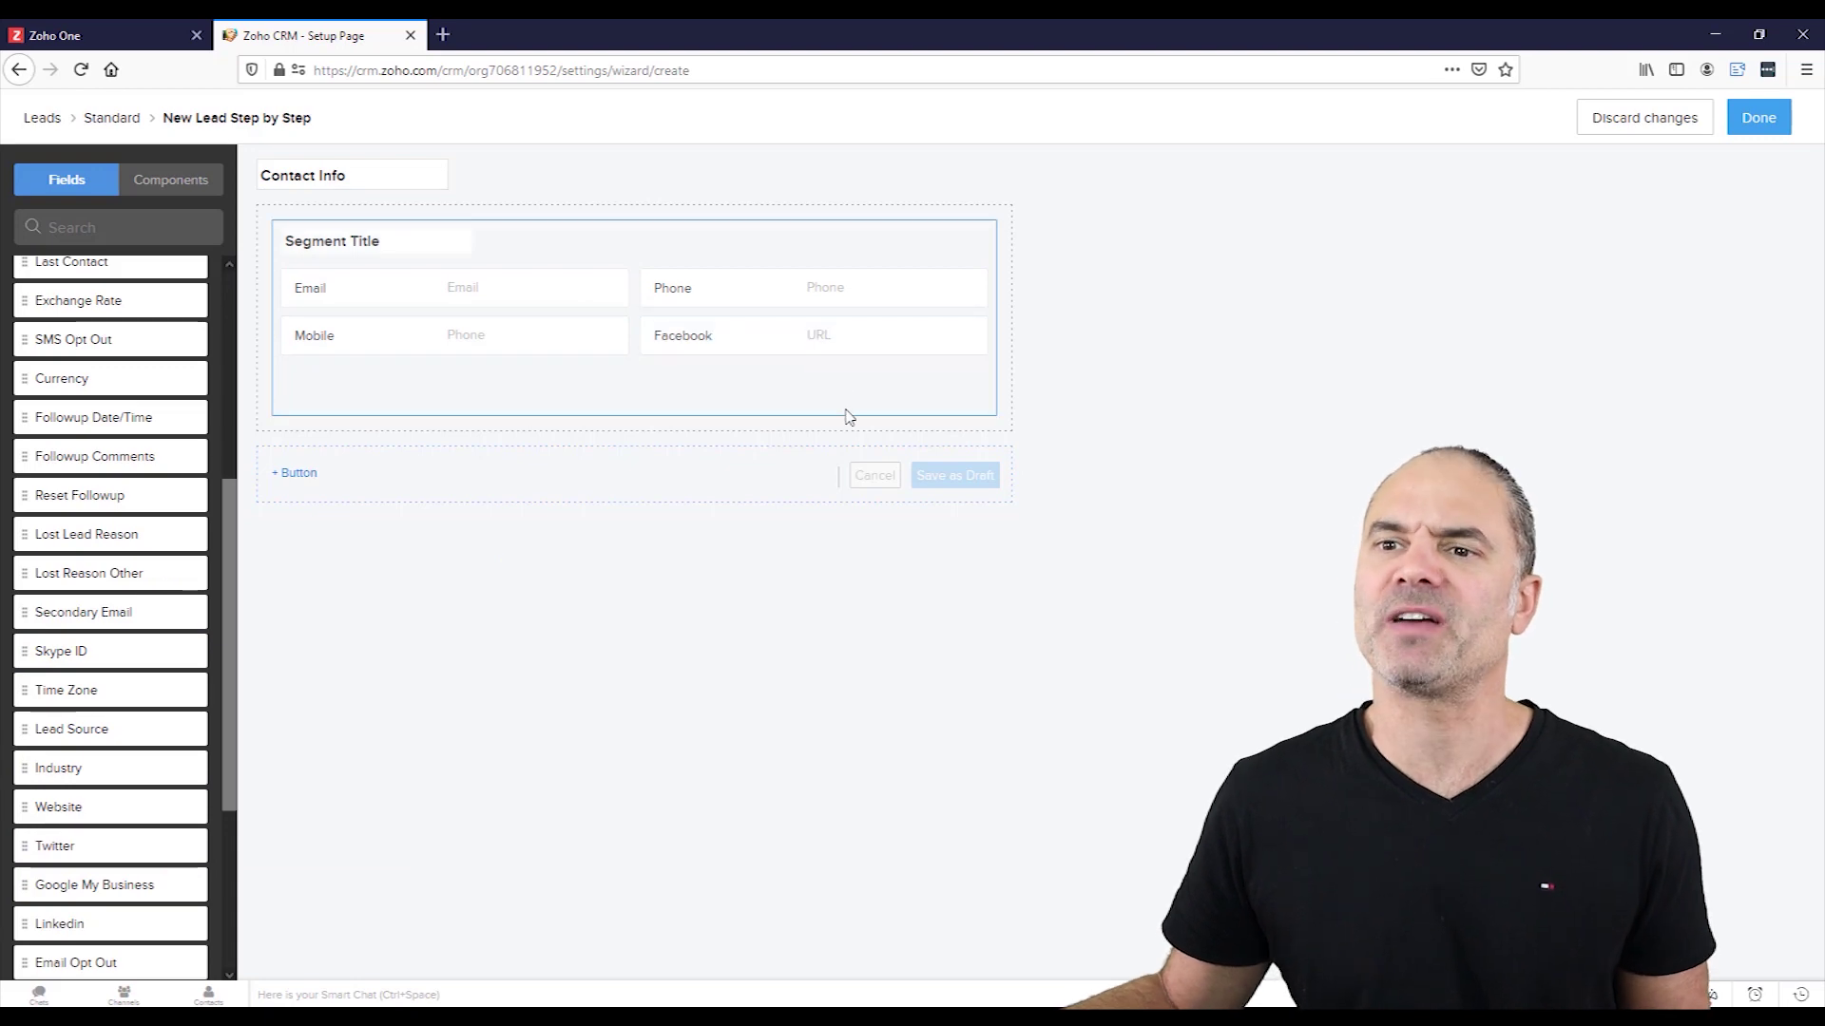
click(1757, 119)
drag(1167, 654, 806, 433)
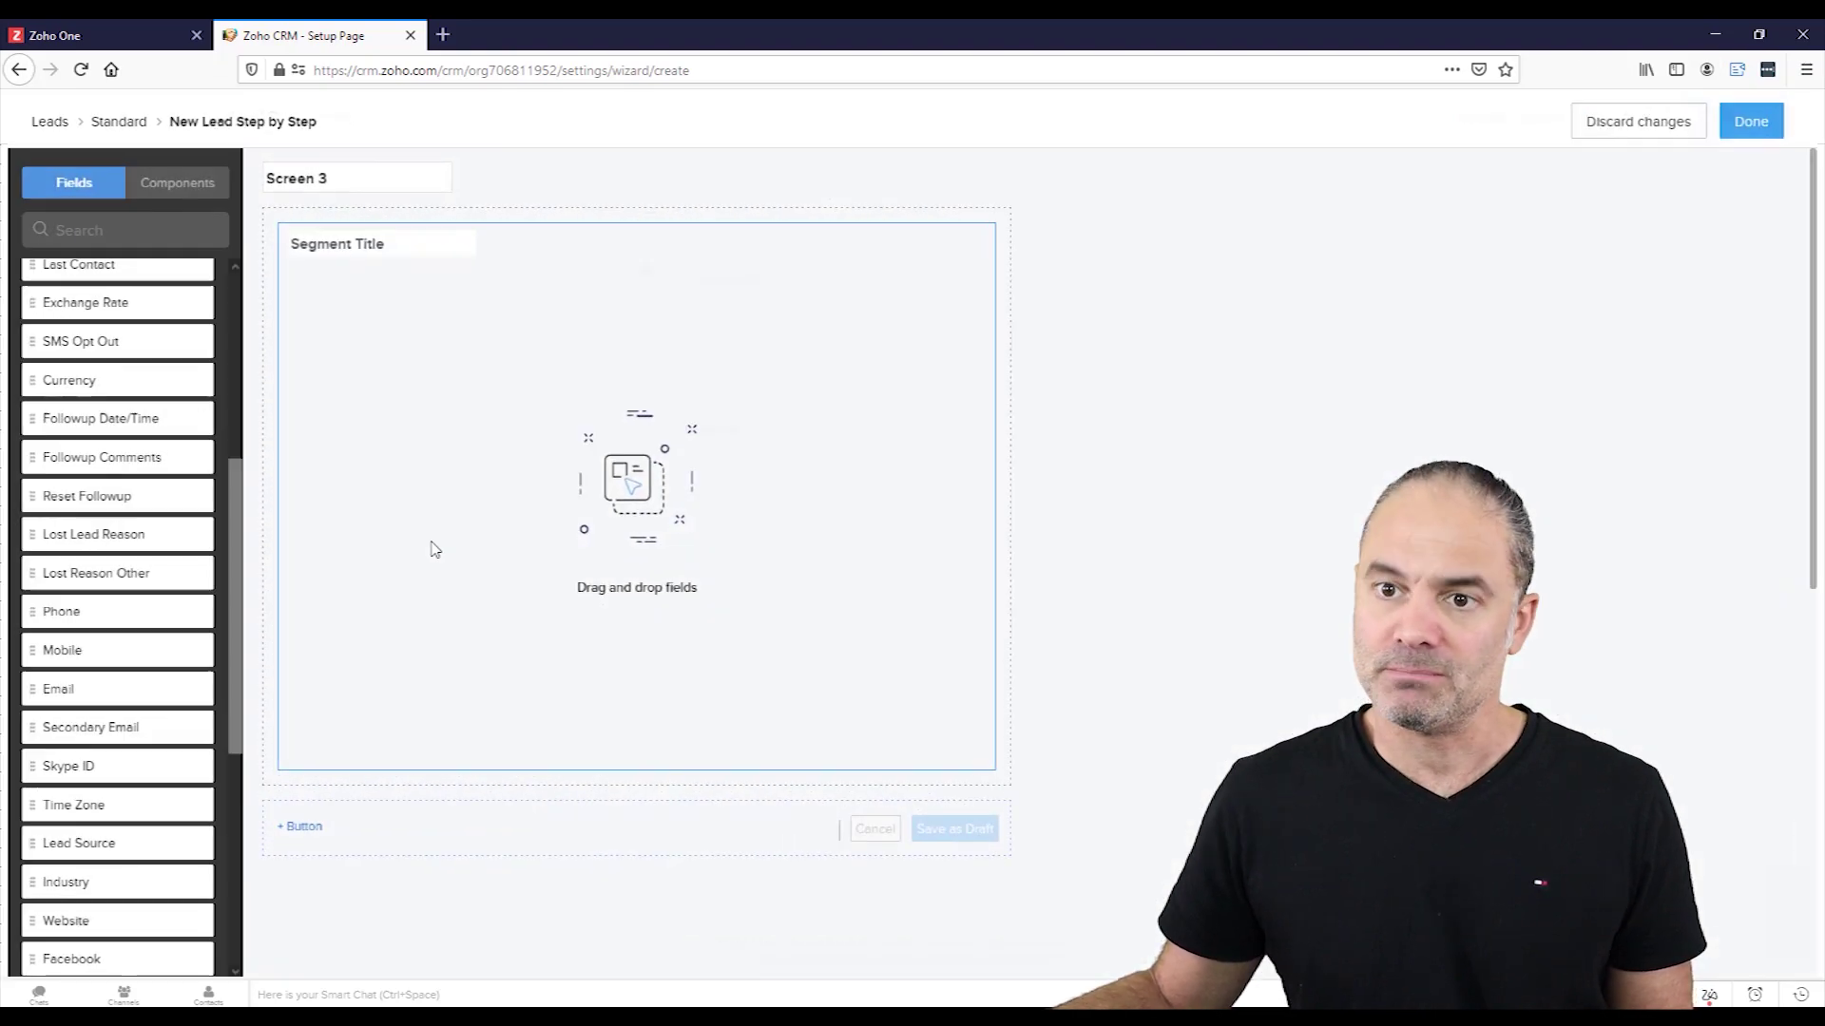
Rename Screen 3 to 'Marketing'
click(336, 179)
key(ctrl+a)
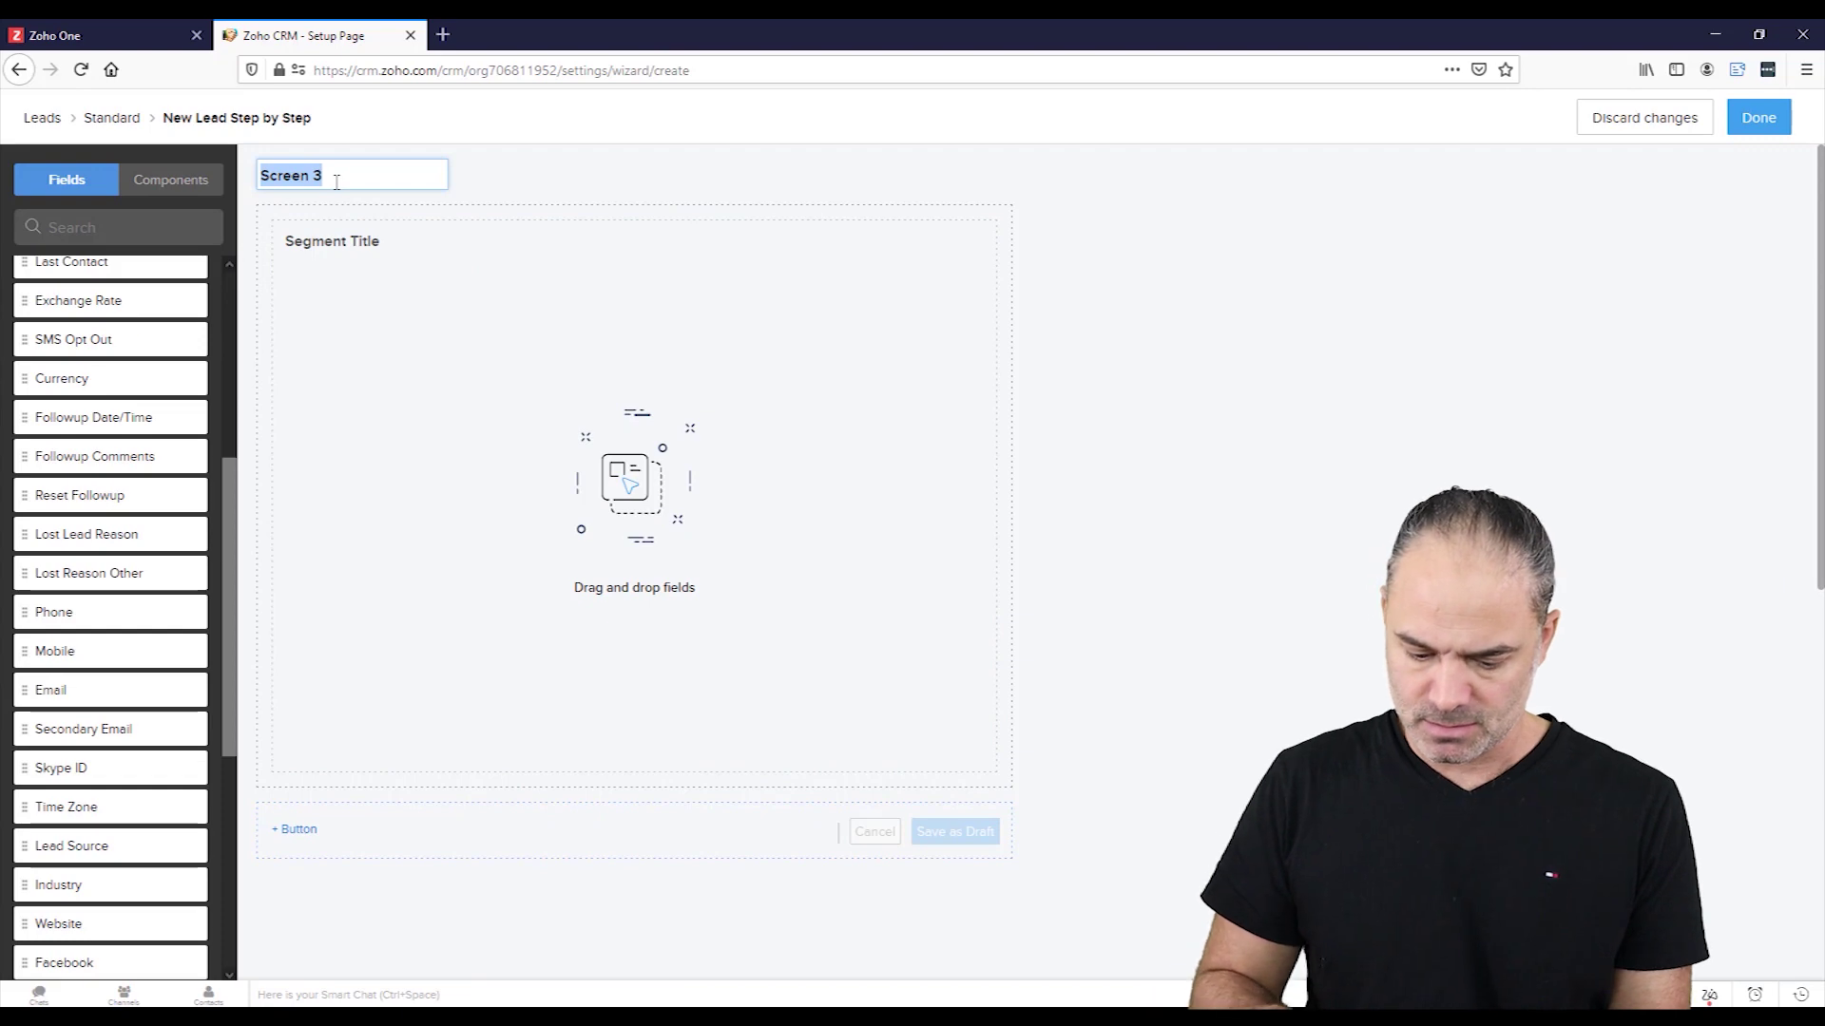
text(Marketing)
click(317, 208)
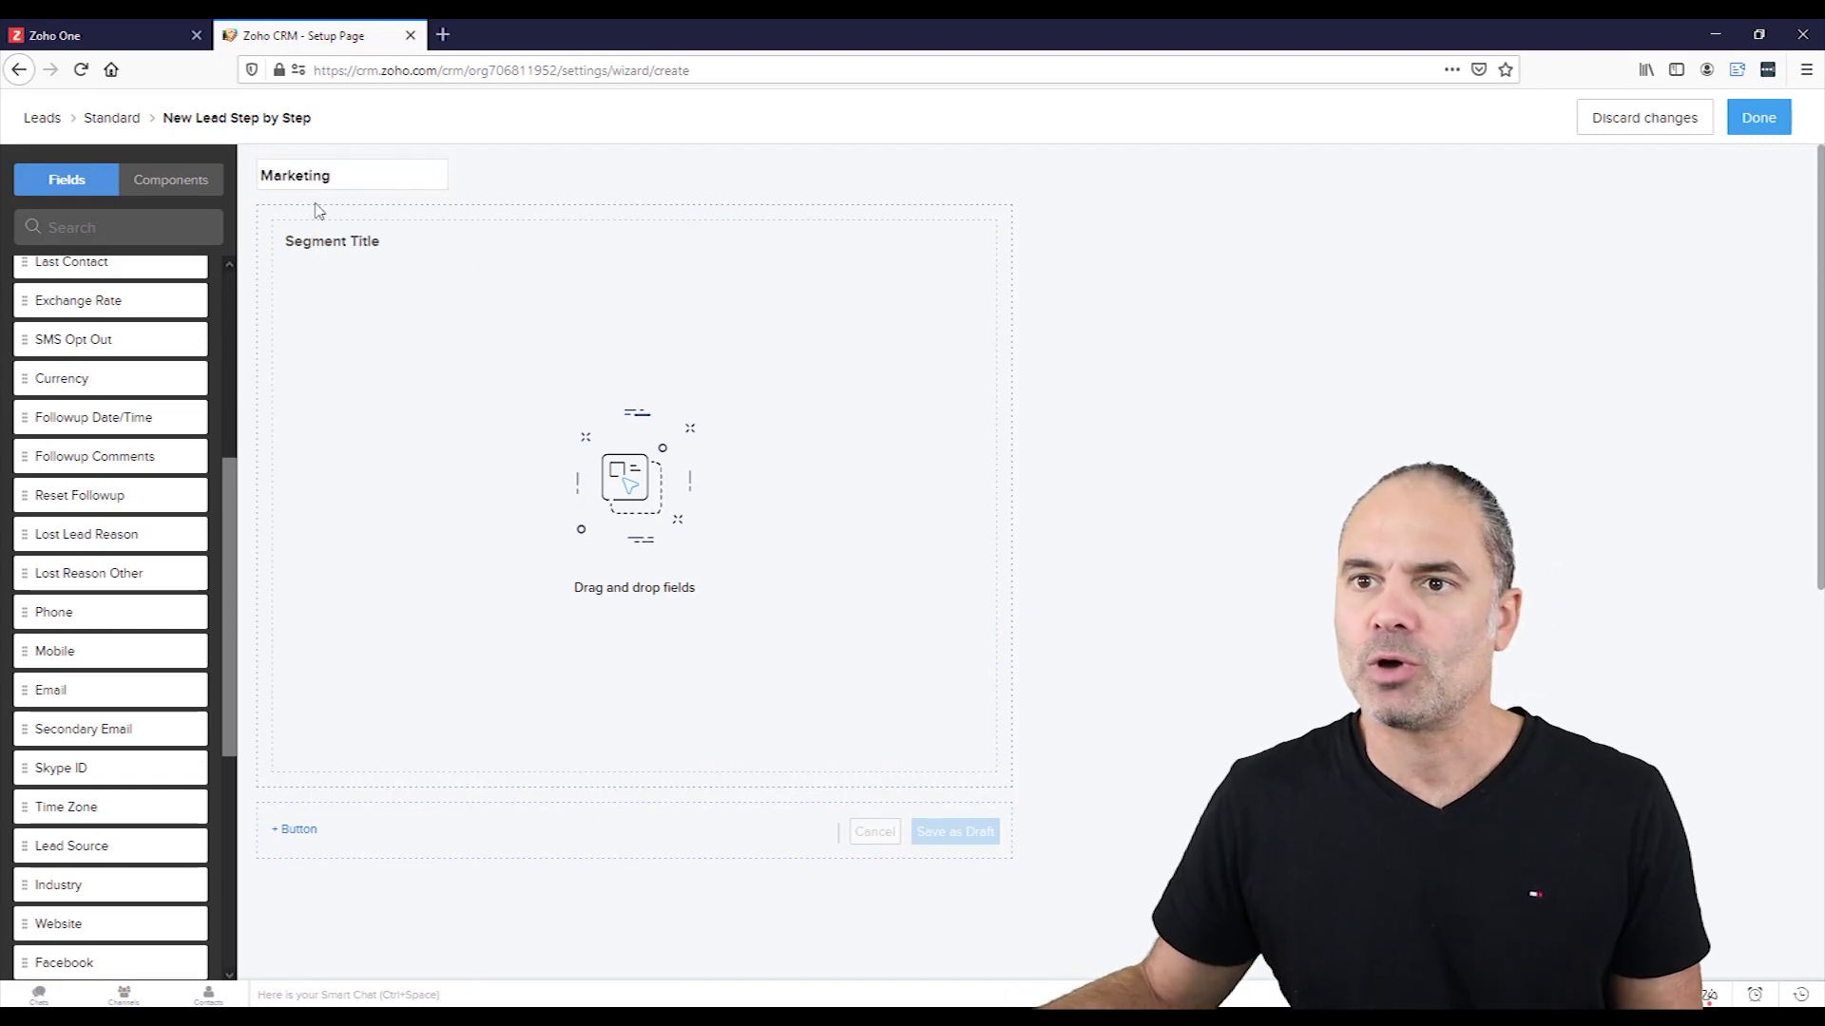
scroll(103, 672, down, 5)
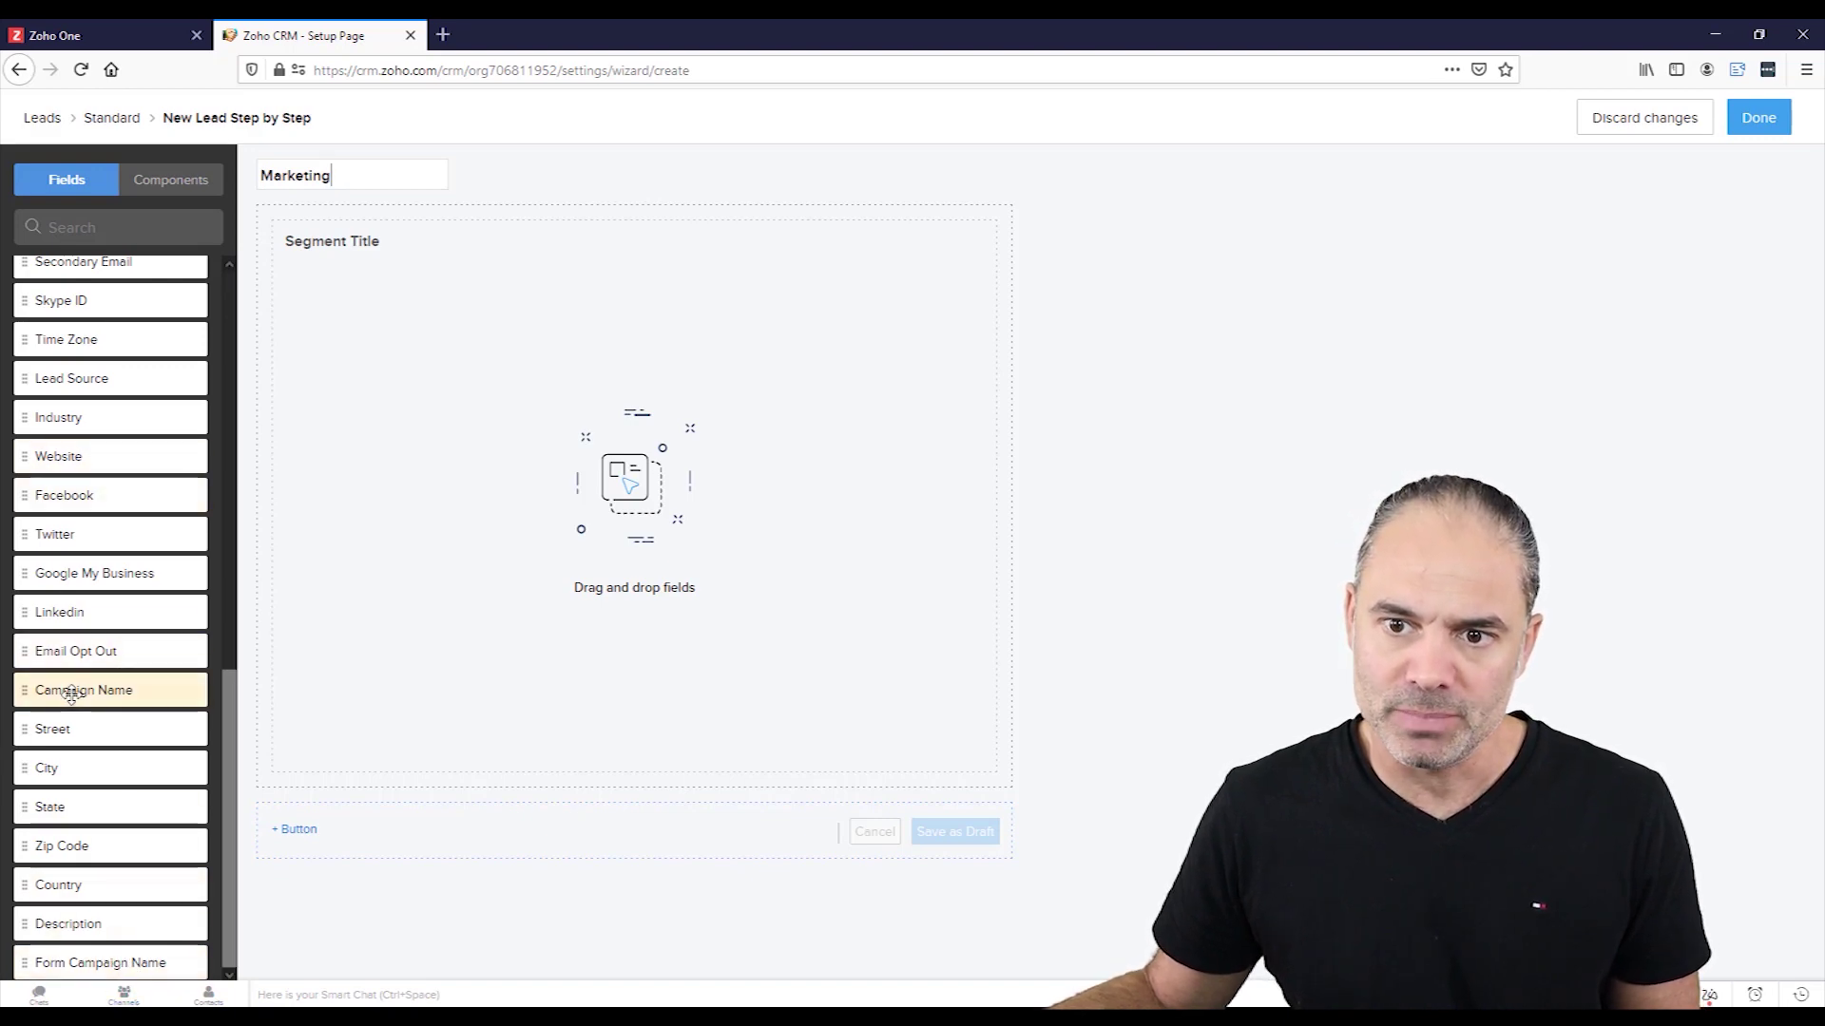
scroll(70, 689, up, 3)
Add Campaign Name, Lead Source, Email Opt Out and SMS Opt Out, with opt-outs in the right column
click(104, 237)
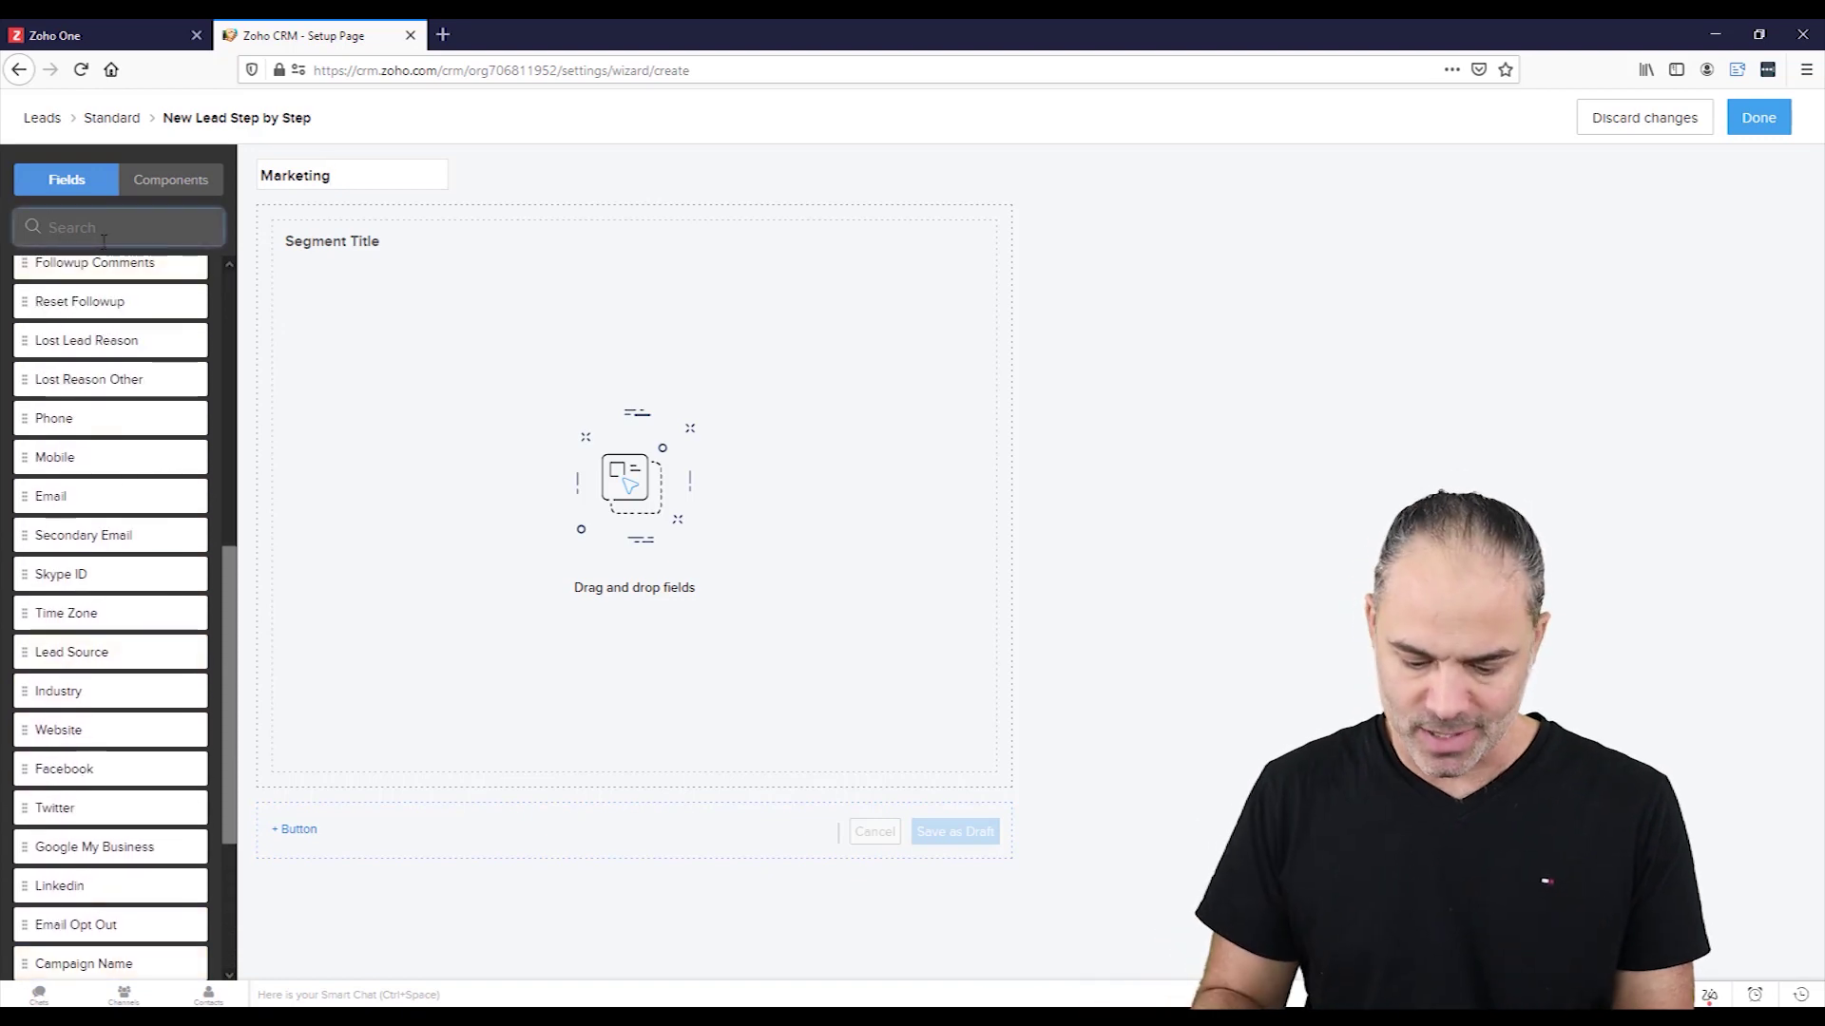
text(cam)
drag(123, 358, 418, 297)
double_click(133, 234)
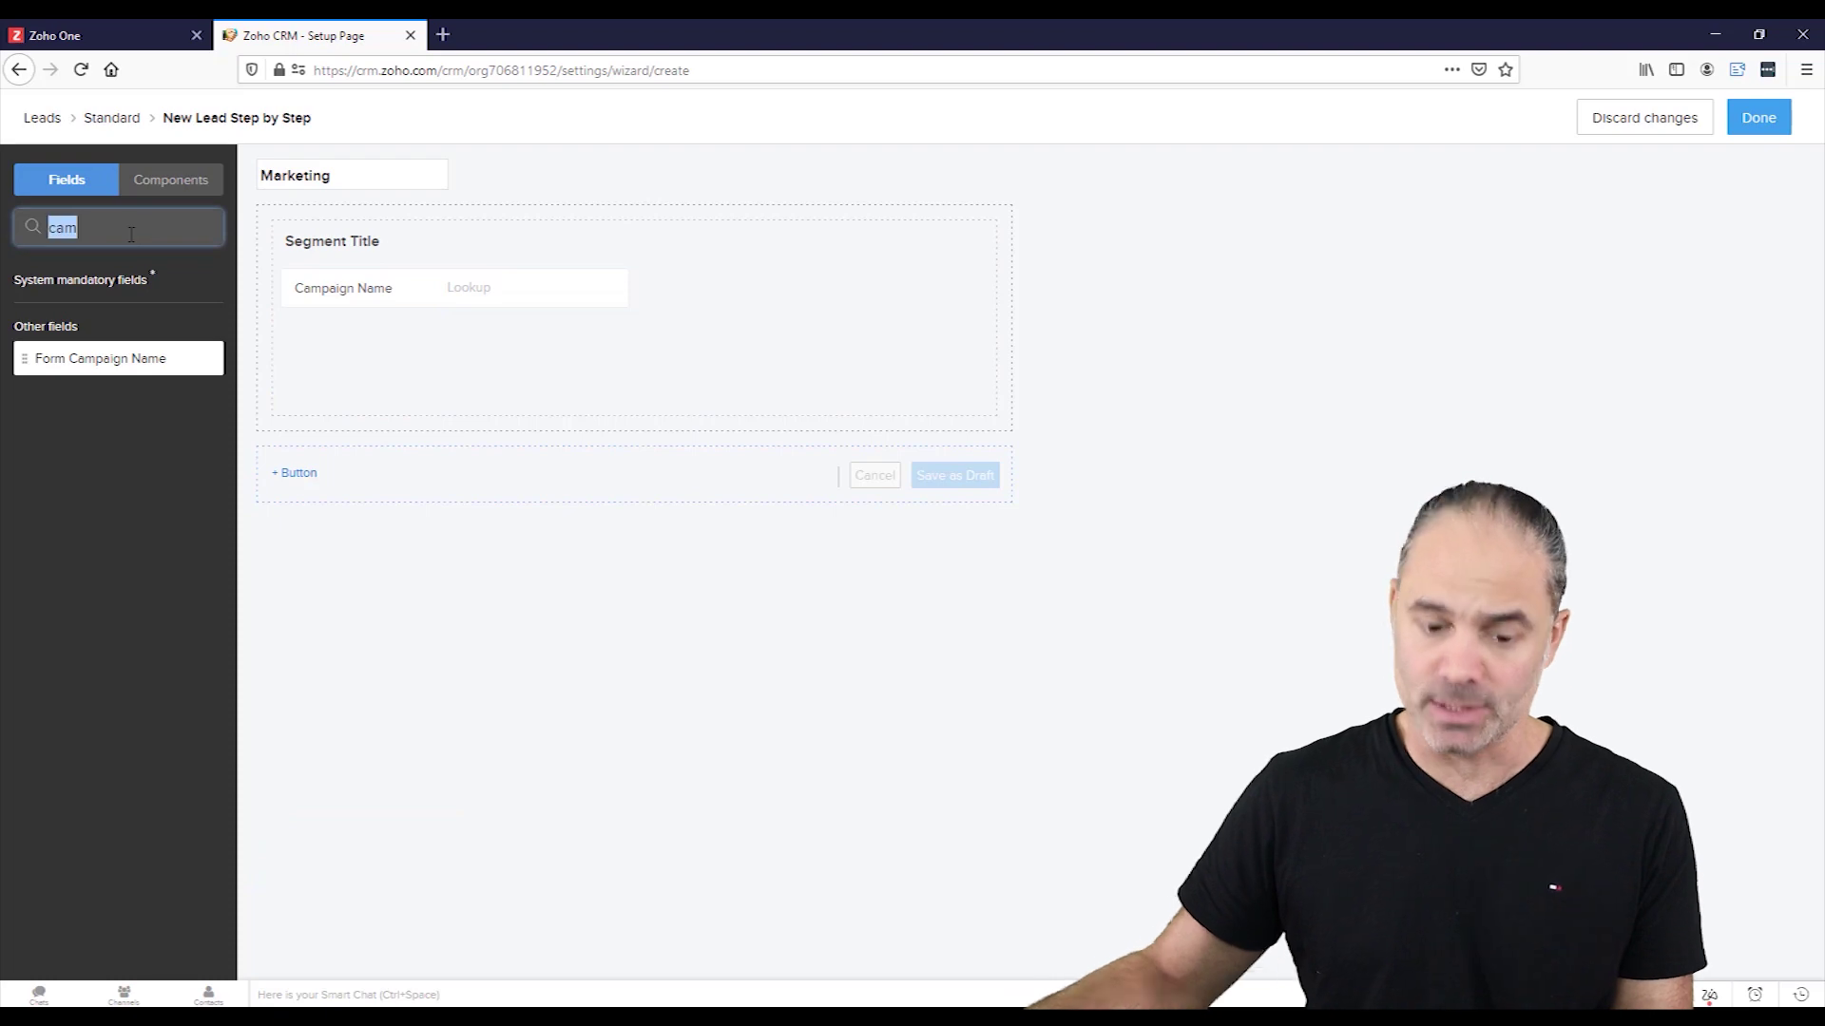
text(sour)
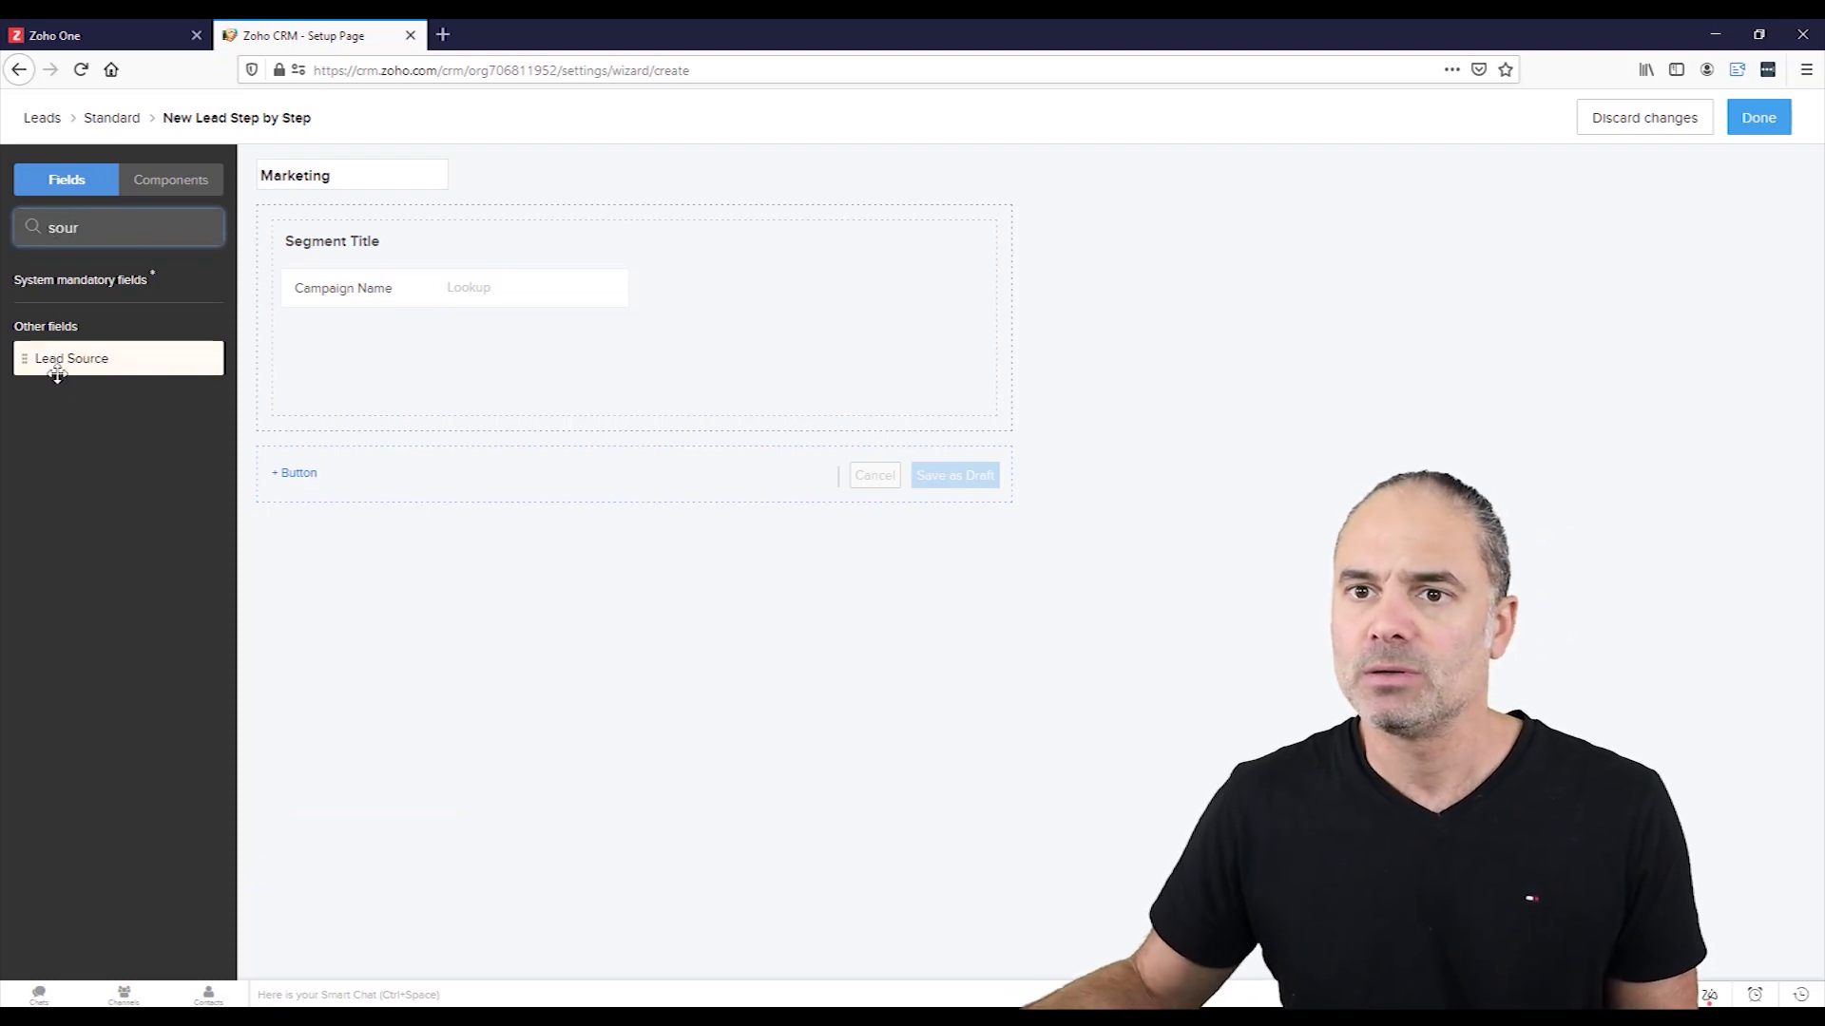
drag(57, 375, 390, 358)
double_click(73, 225)
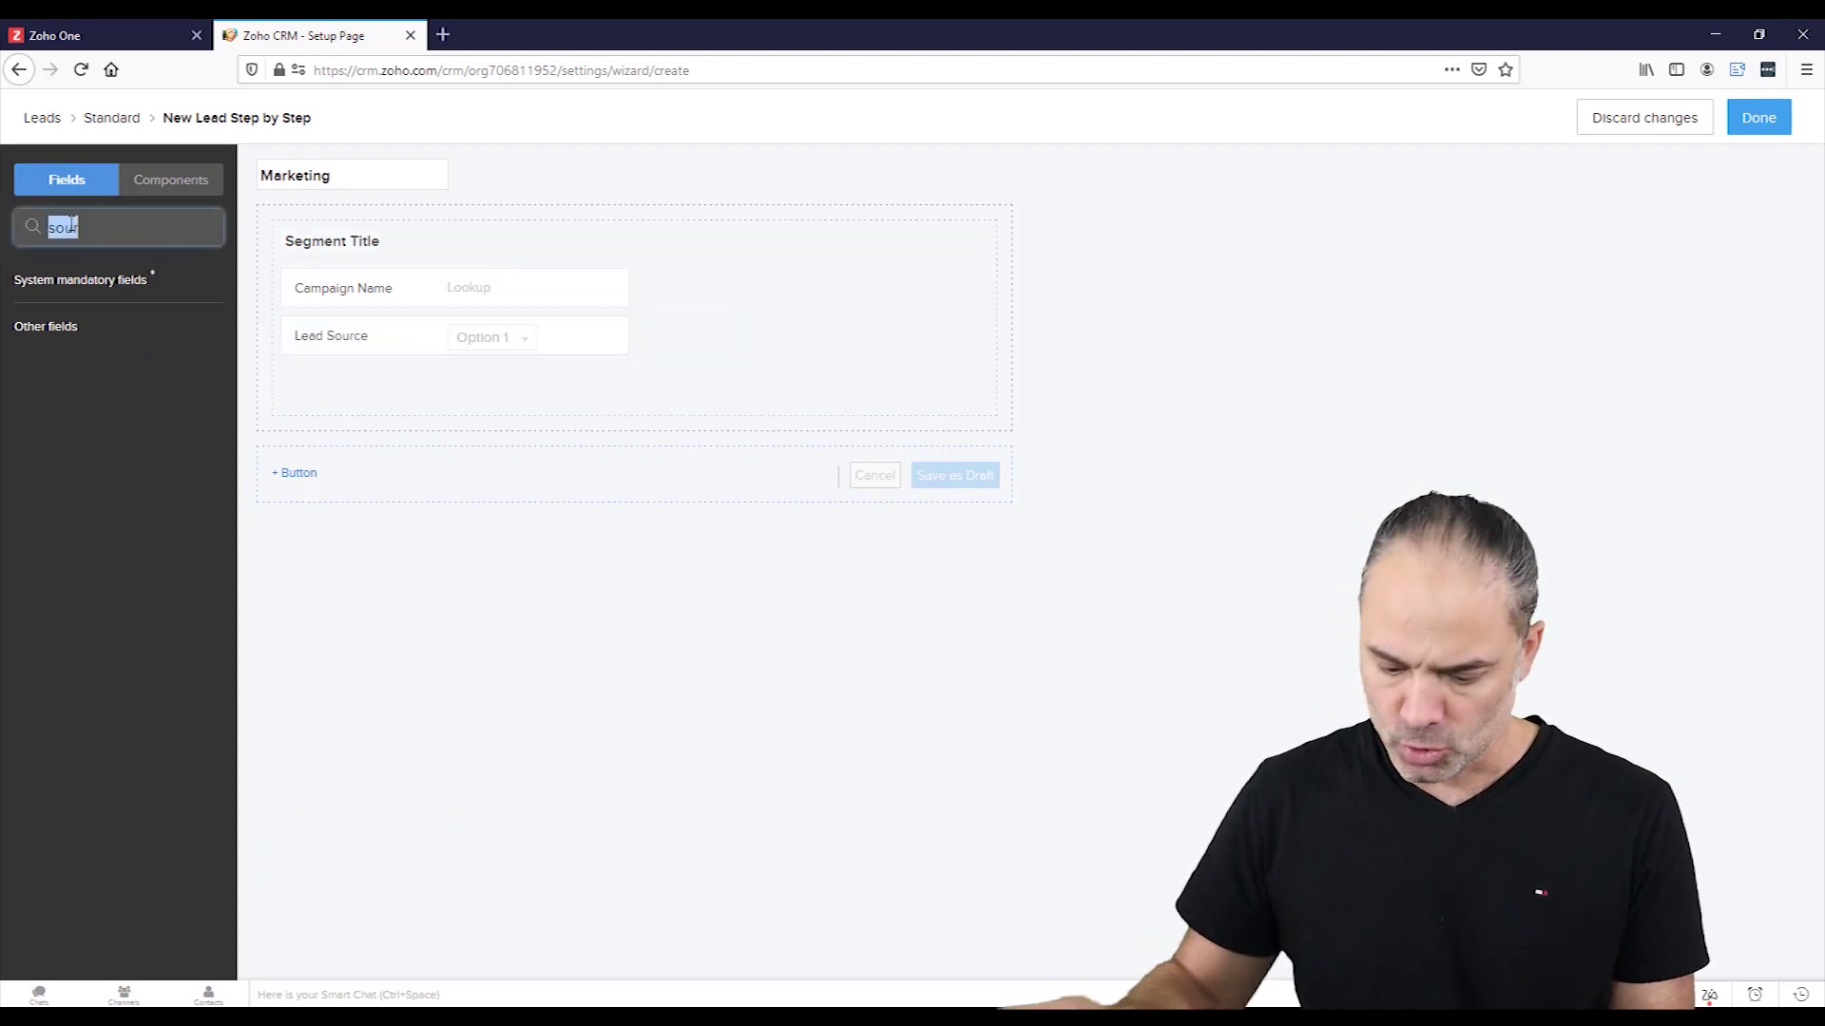
text(opt)
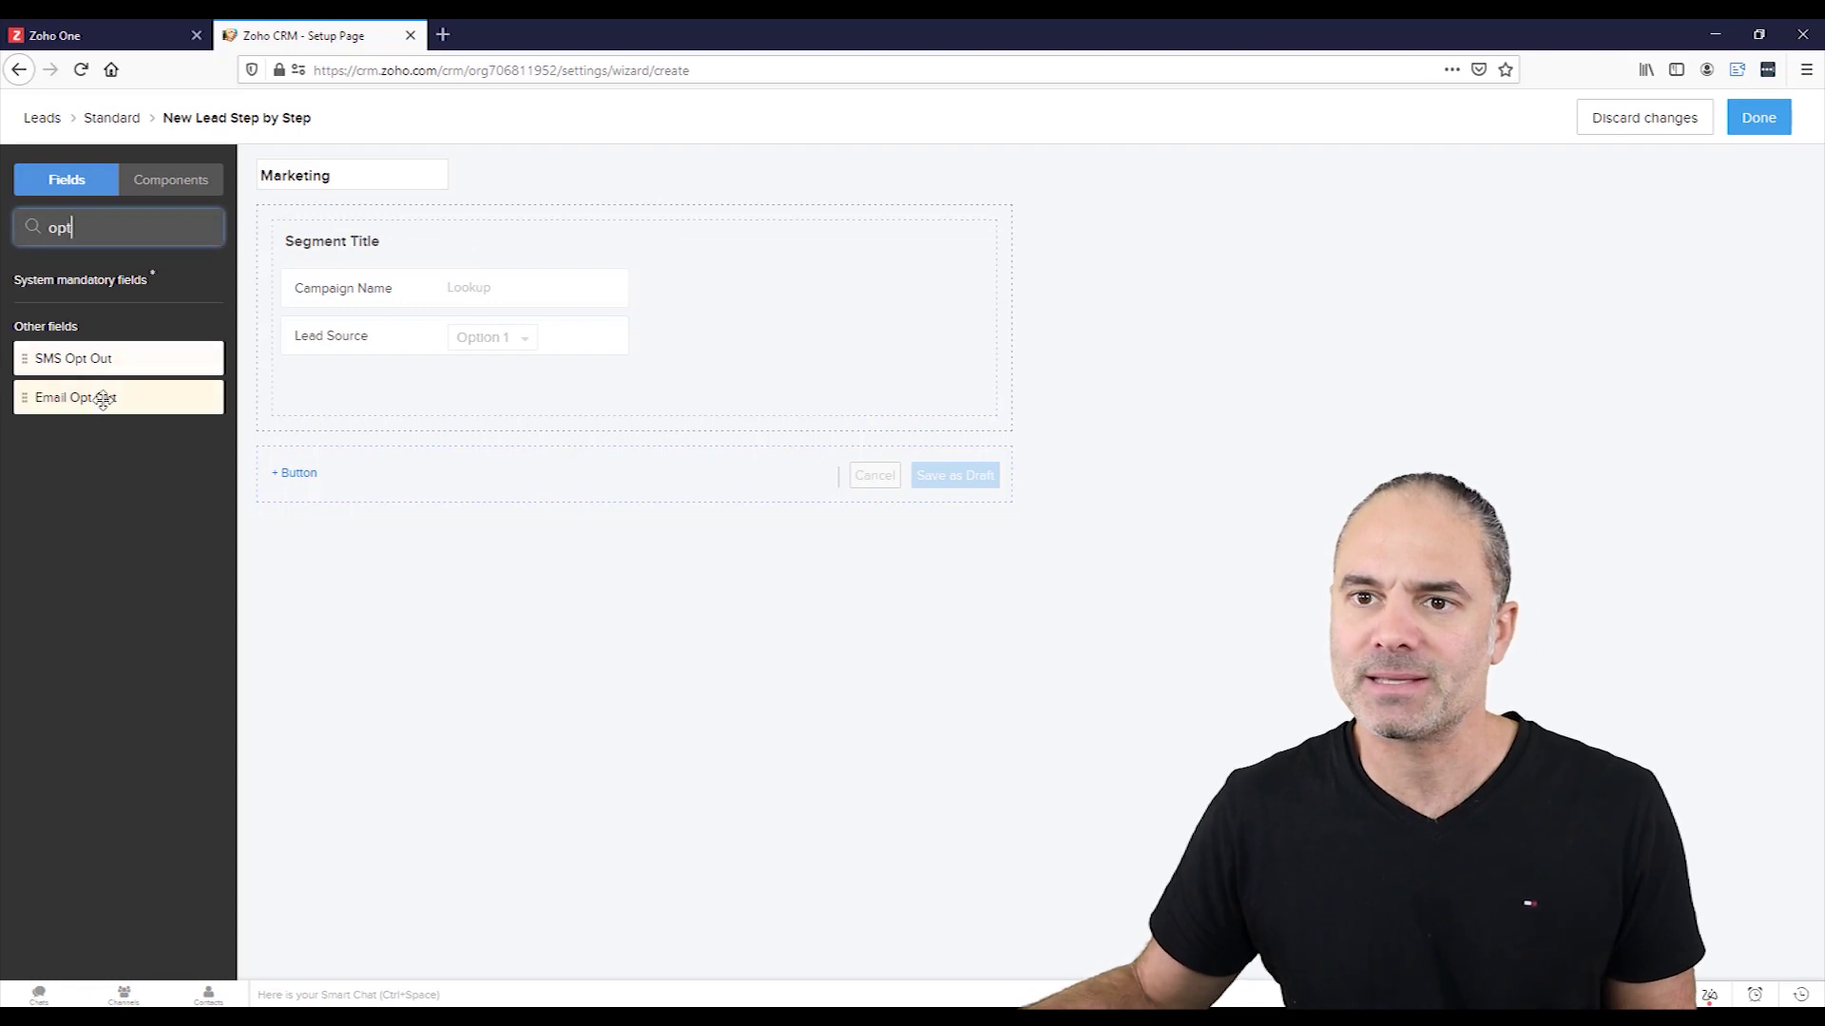
drag(102, 400, 305, 375)
drag(98, 361, 656, 285)
drag(526, 391, 857, 398)
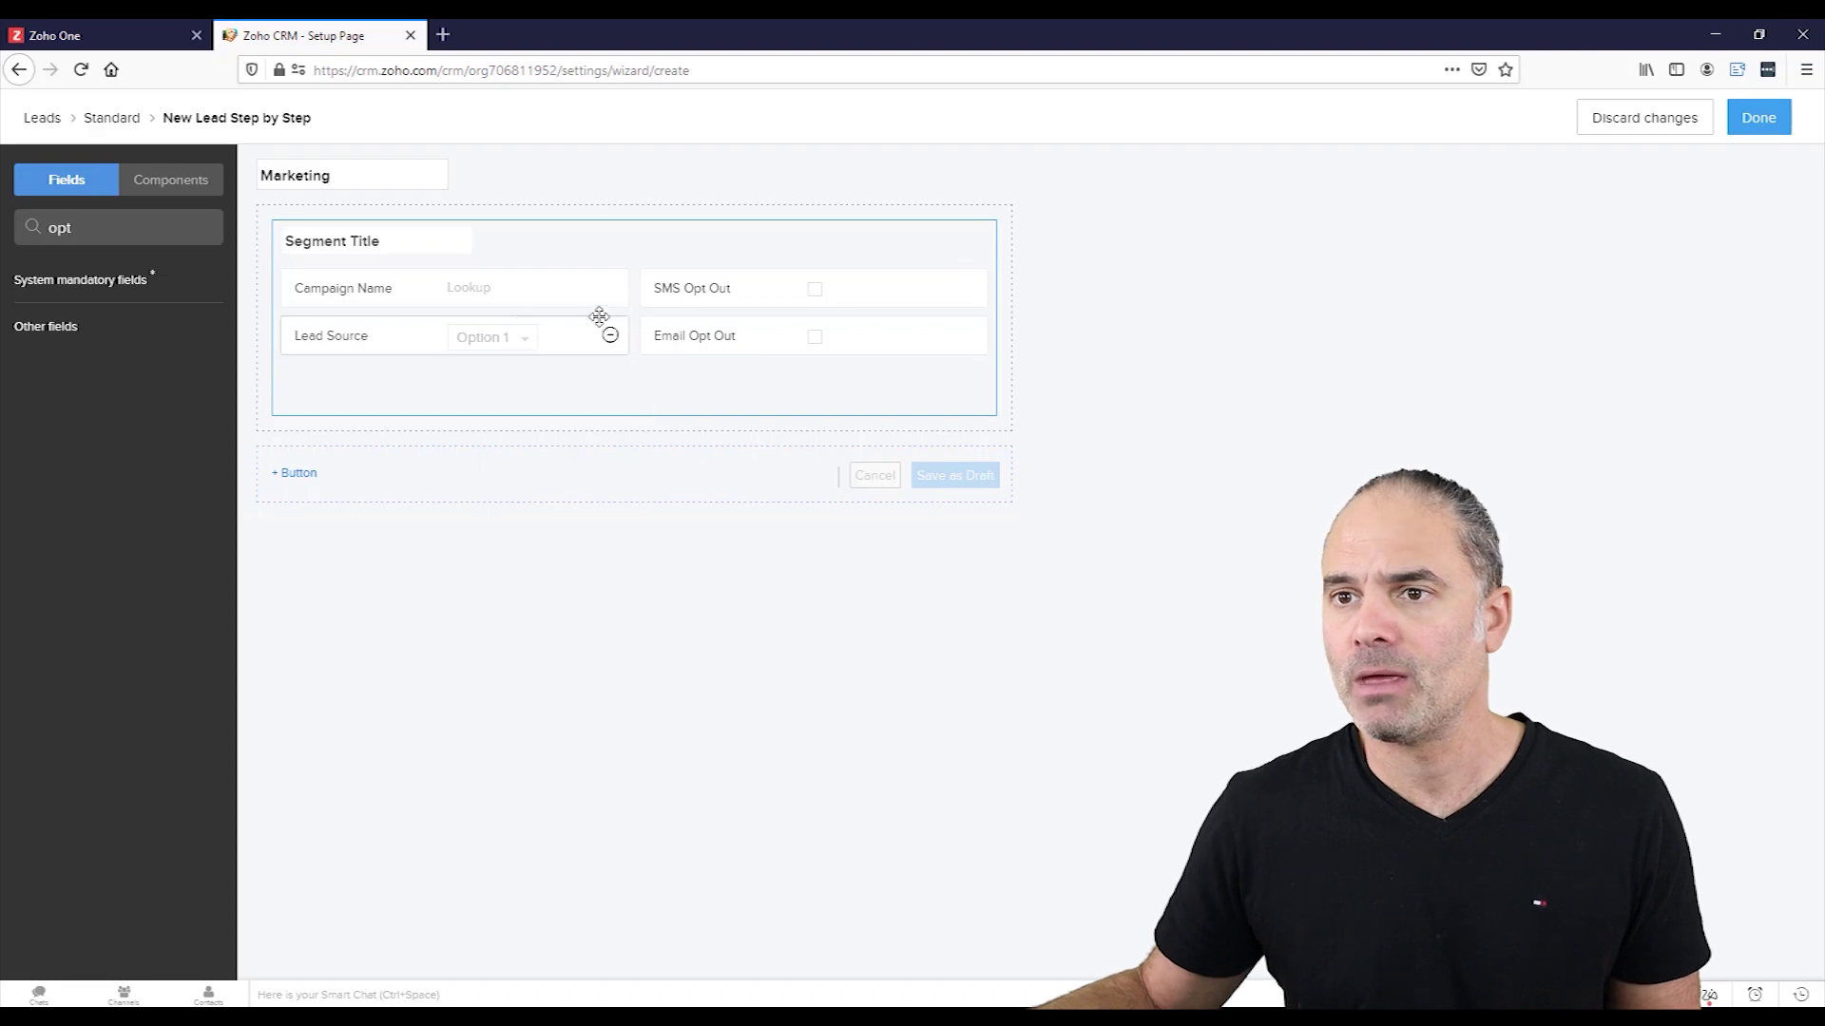
Line Marketing up below Contact Info, try saving for Administrator, and dismiss the 4 errors
click(1758, 119)
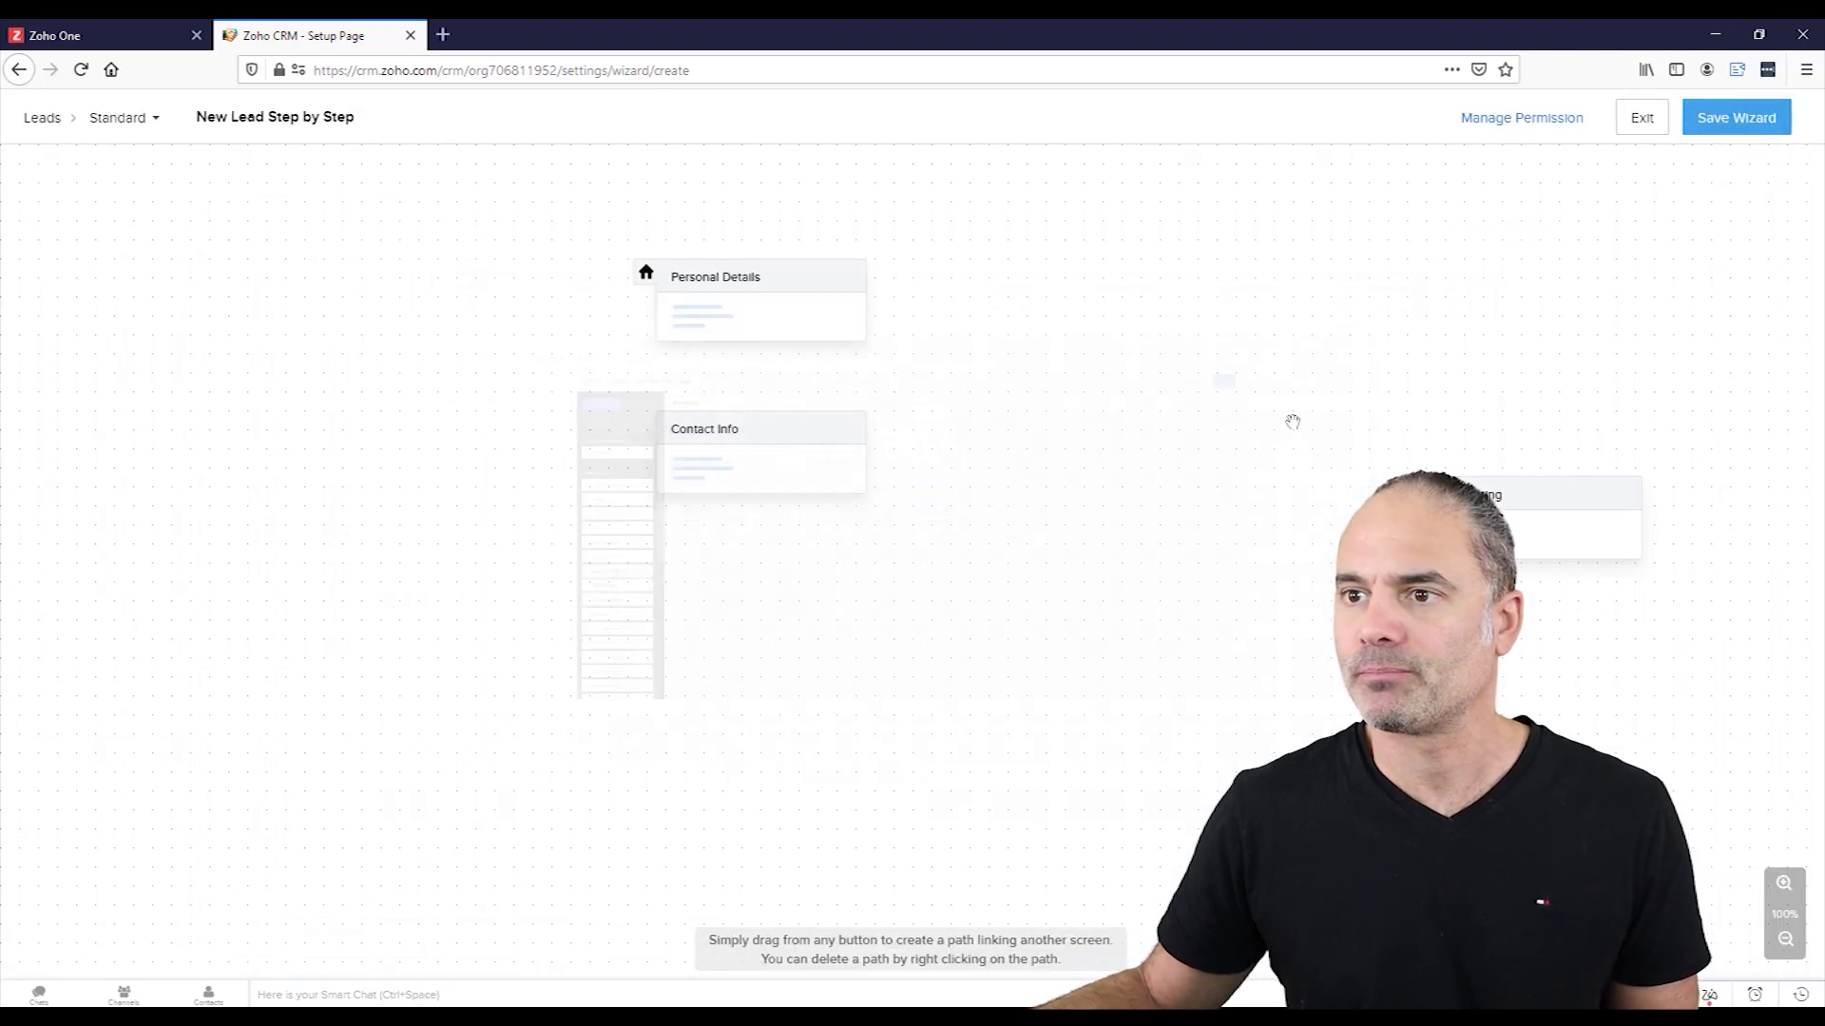
drag(1540, 501, 760, 577)
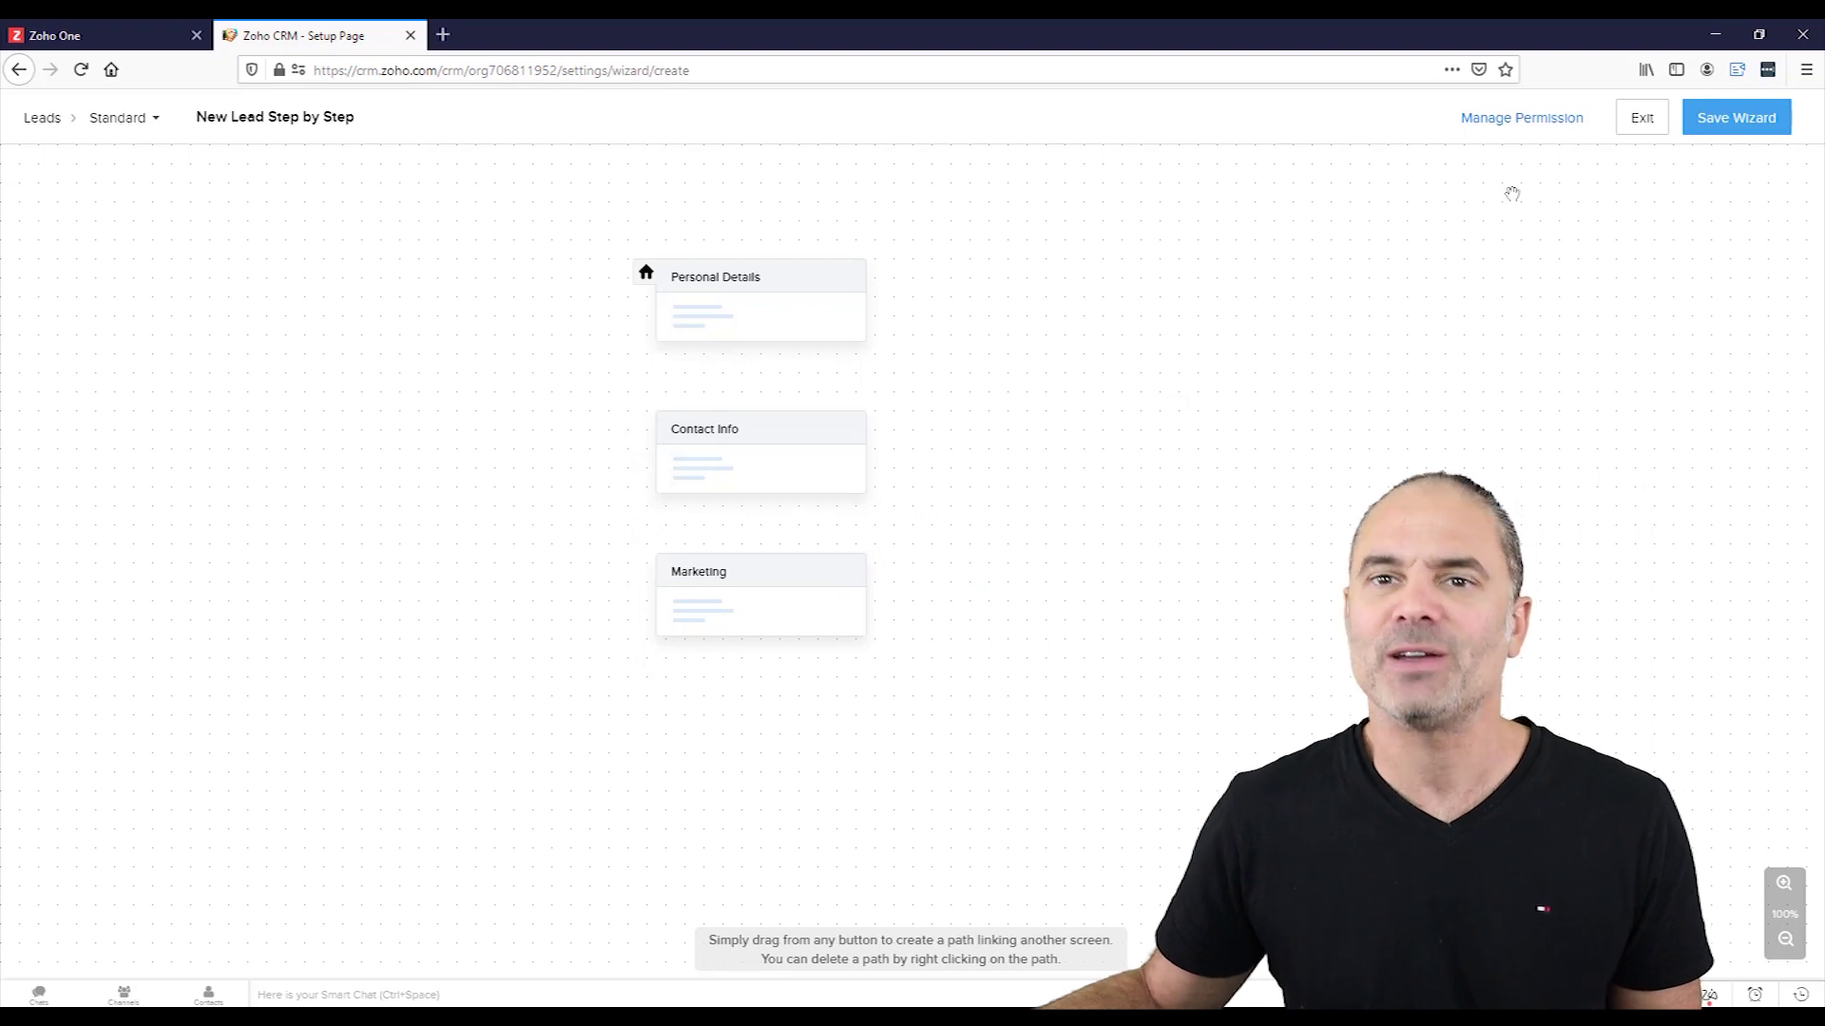
click(1729, 118)
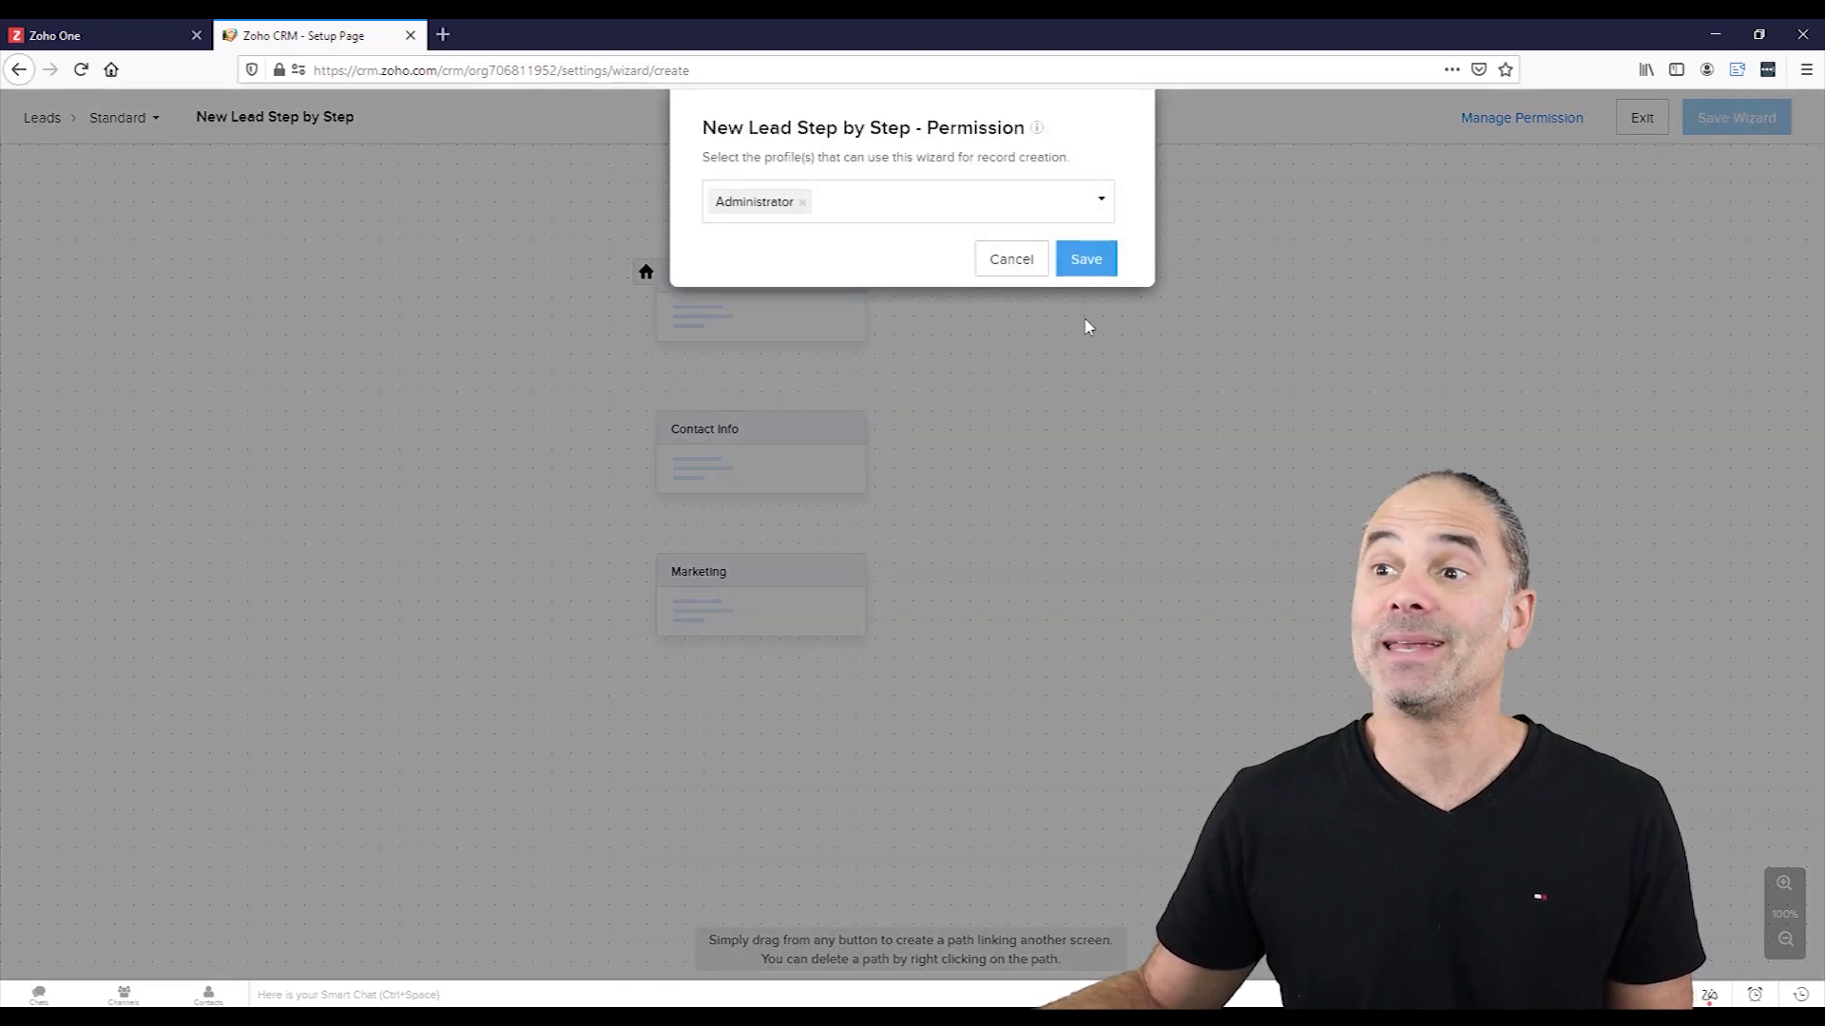
click(1079, 262)
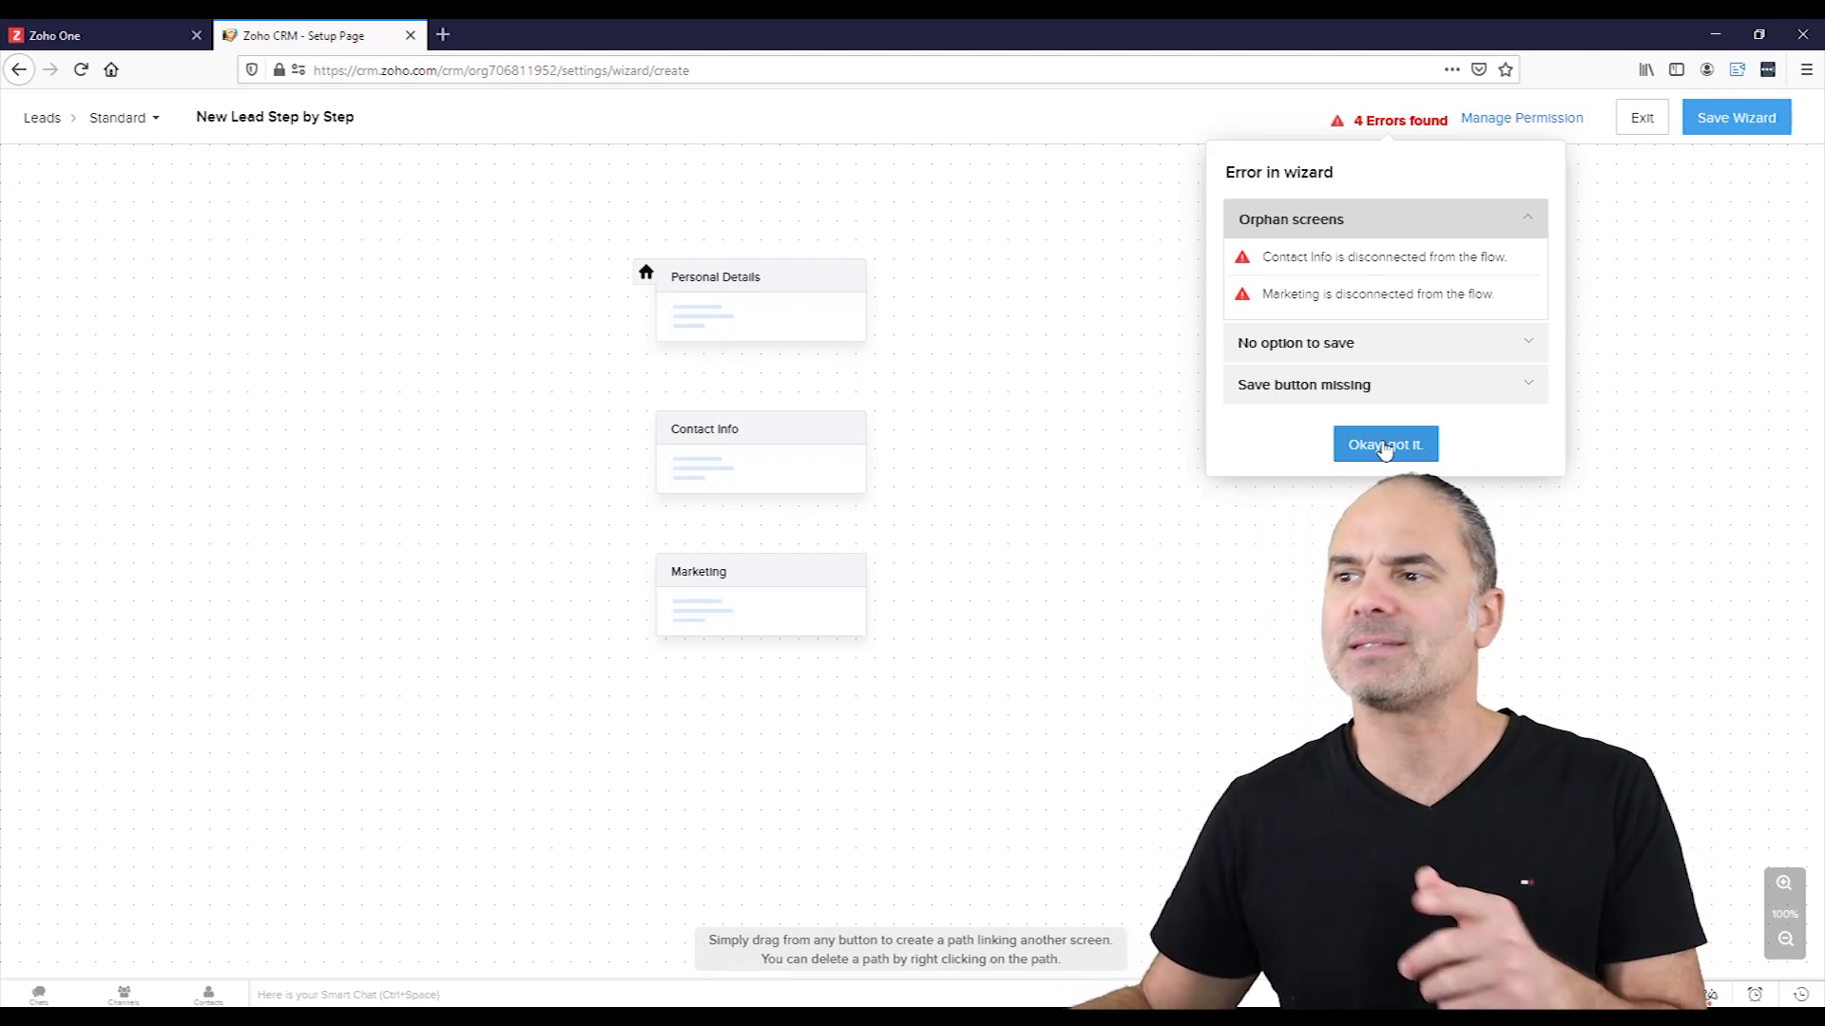
click(1385, 447)
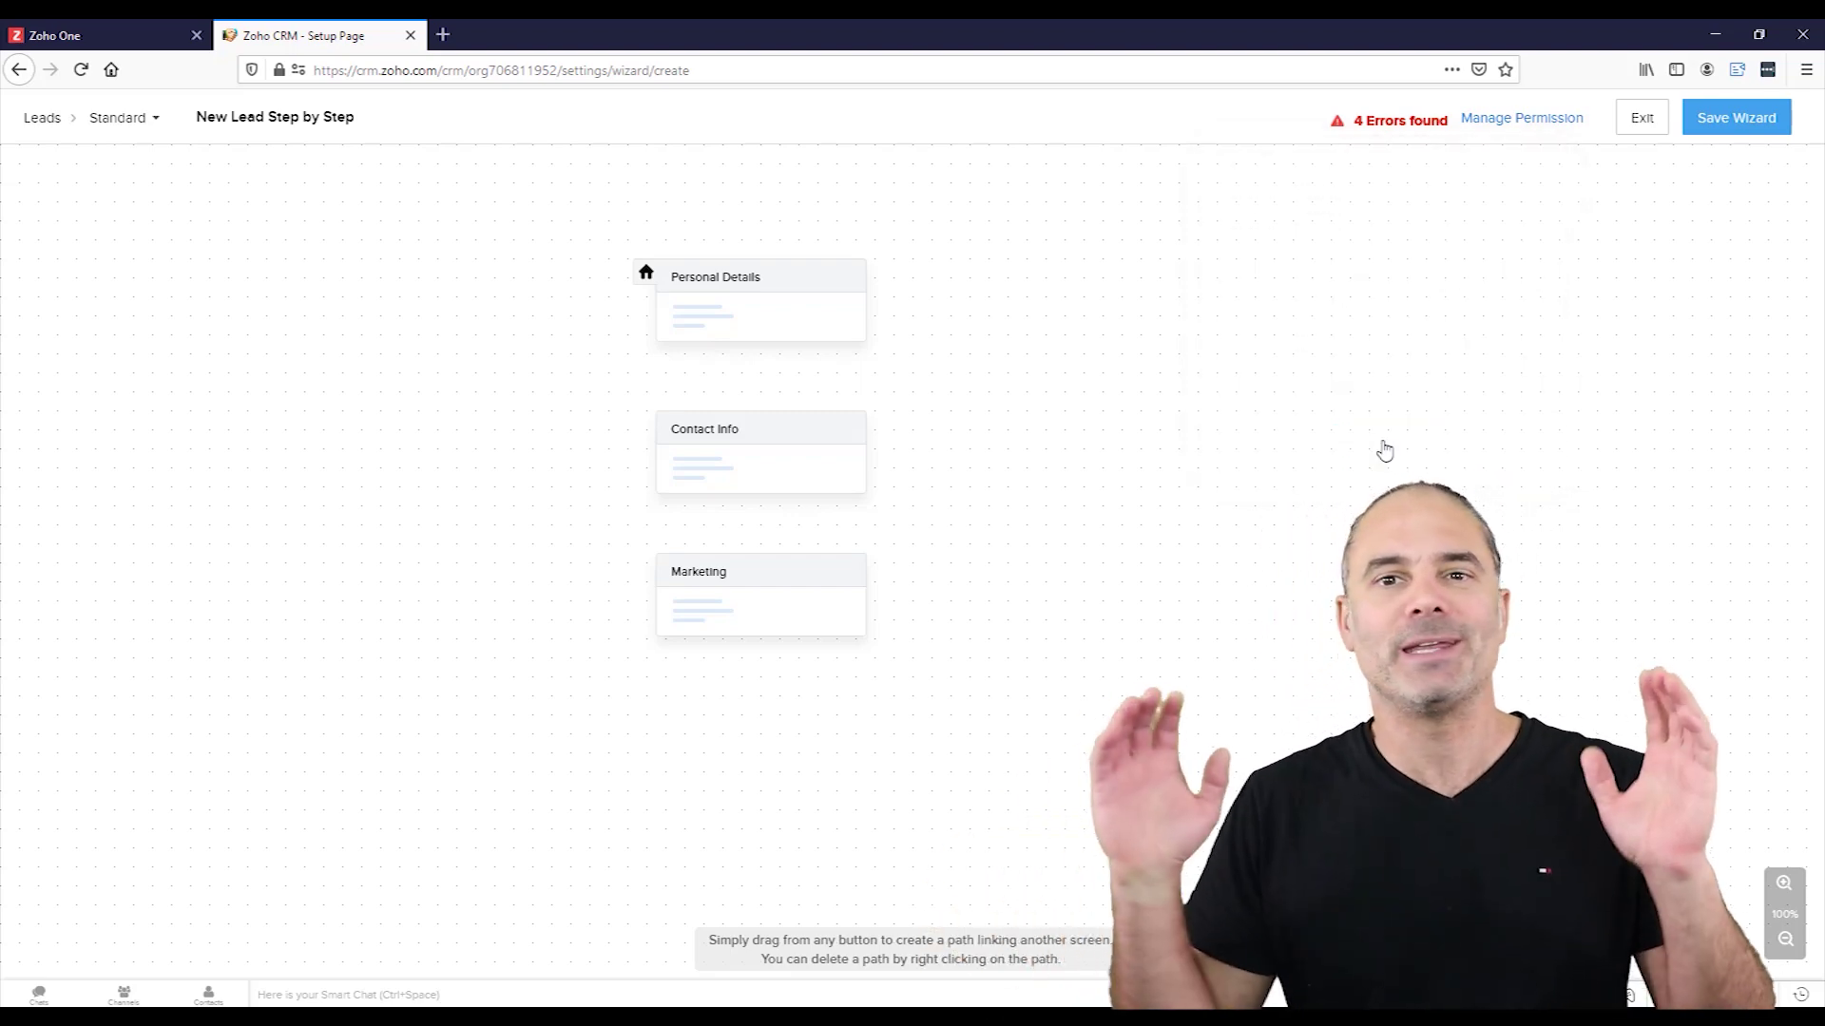
Add a 'Next' button to Personal Details that links to Contact Info
click(821, 302)
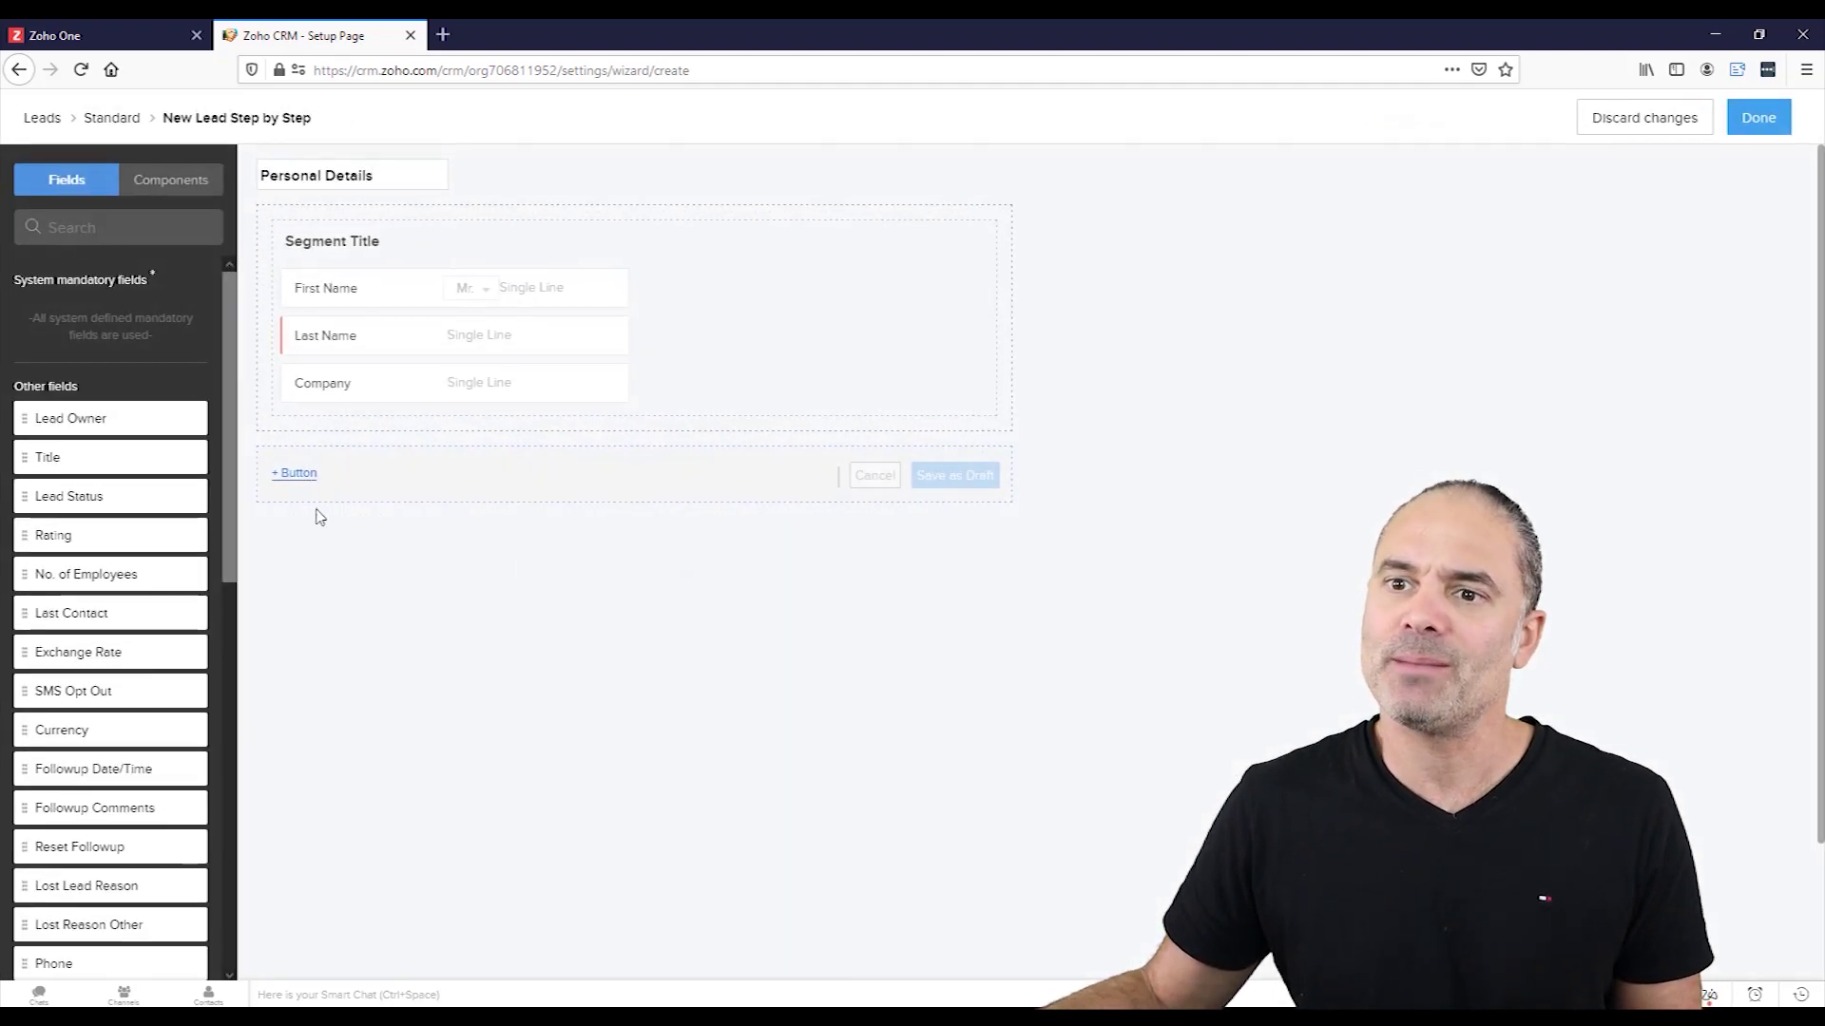
click(298, 473)
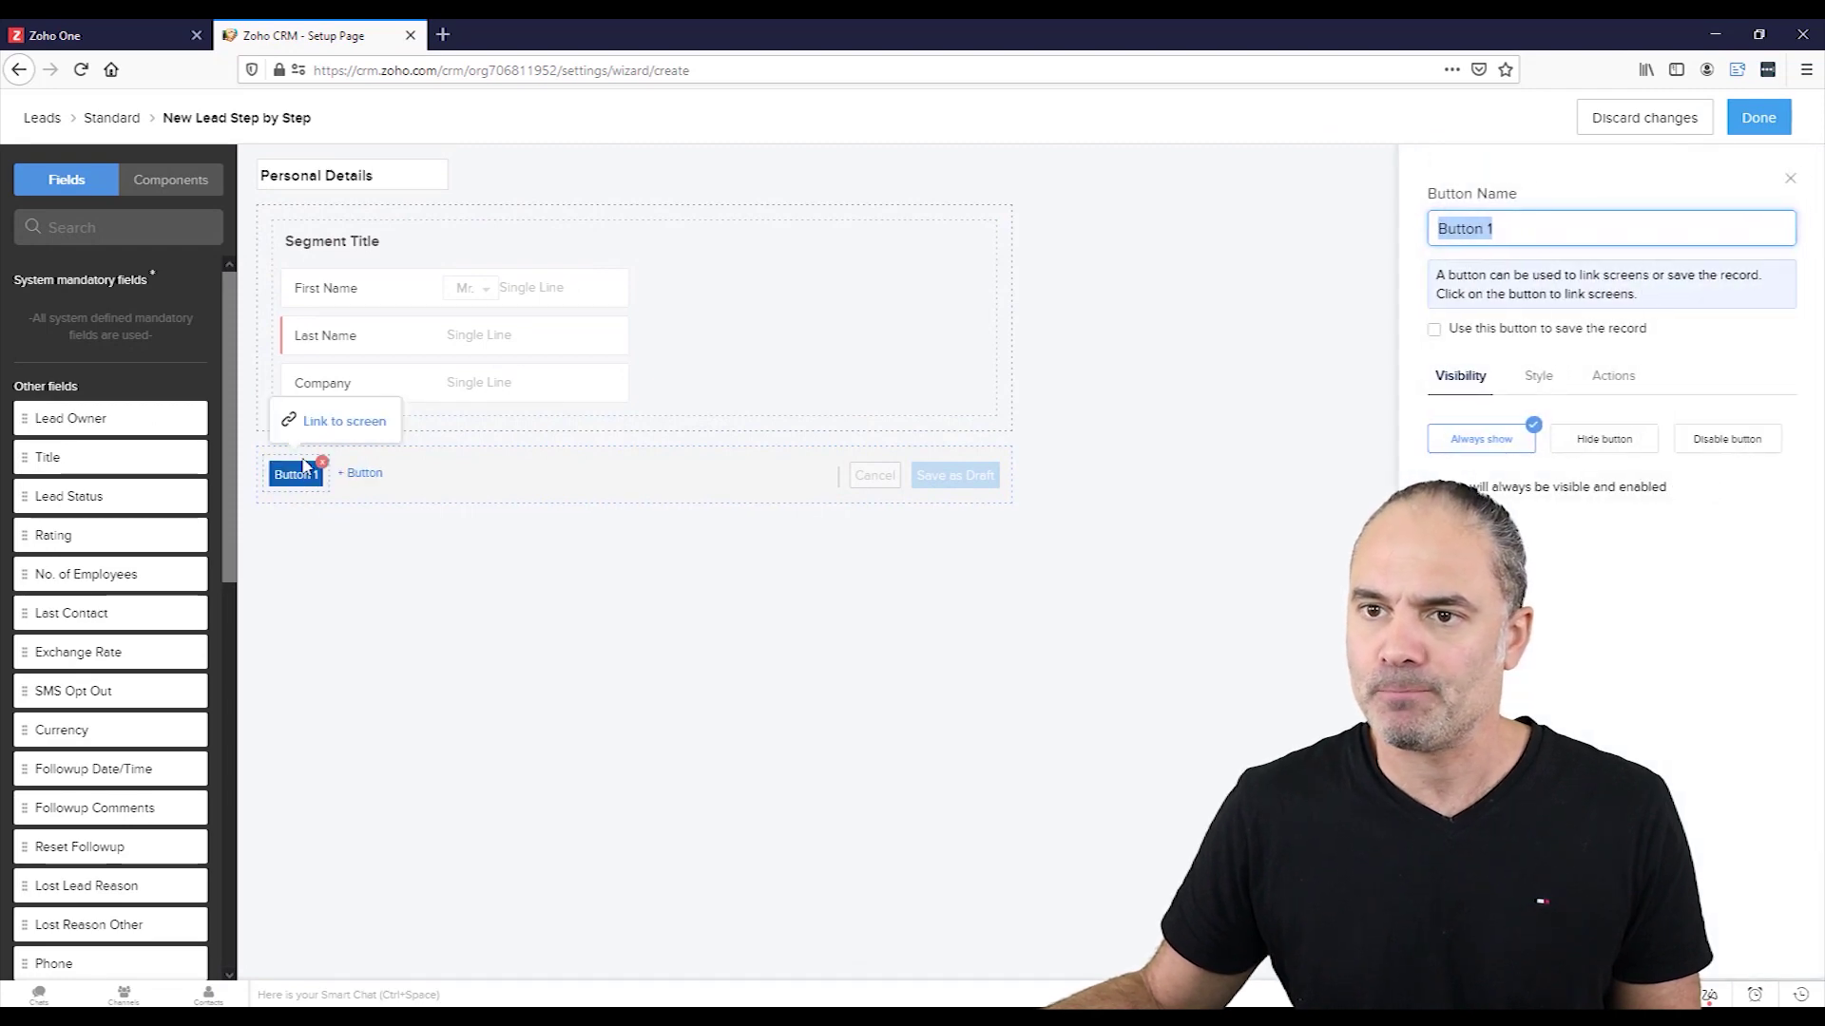
text(Next)
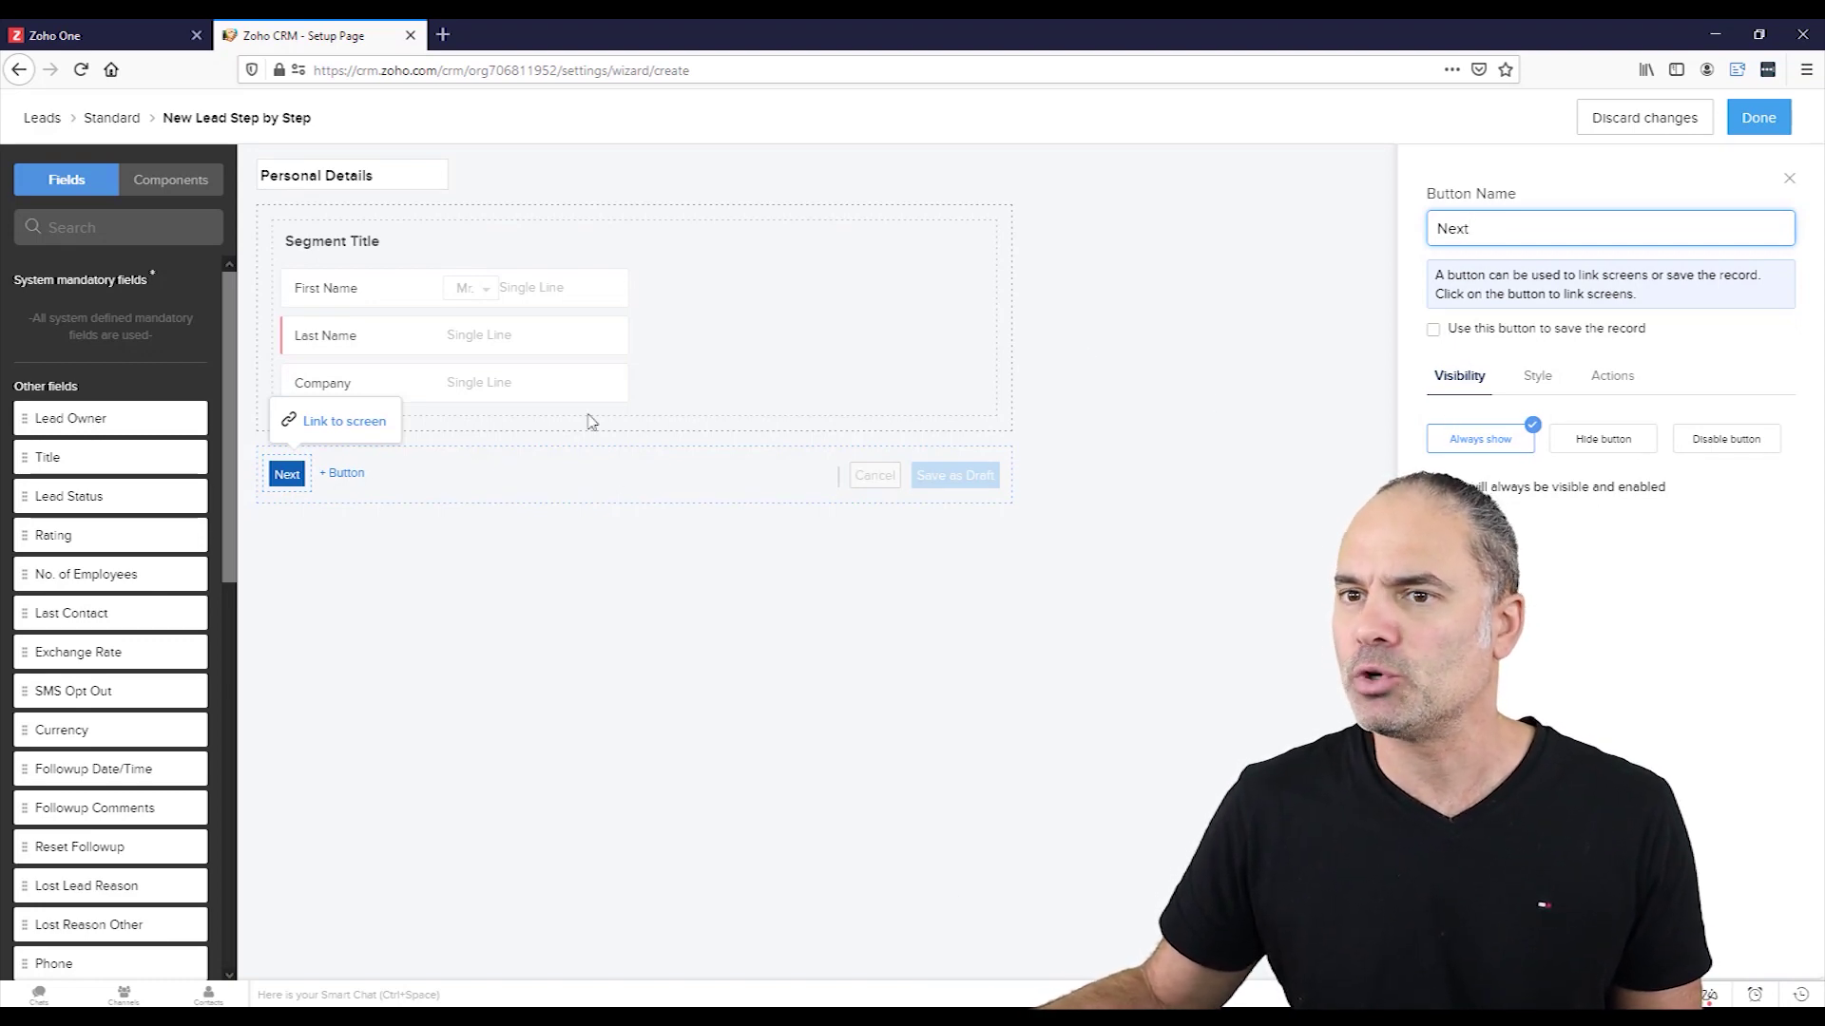
click(335, 427)
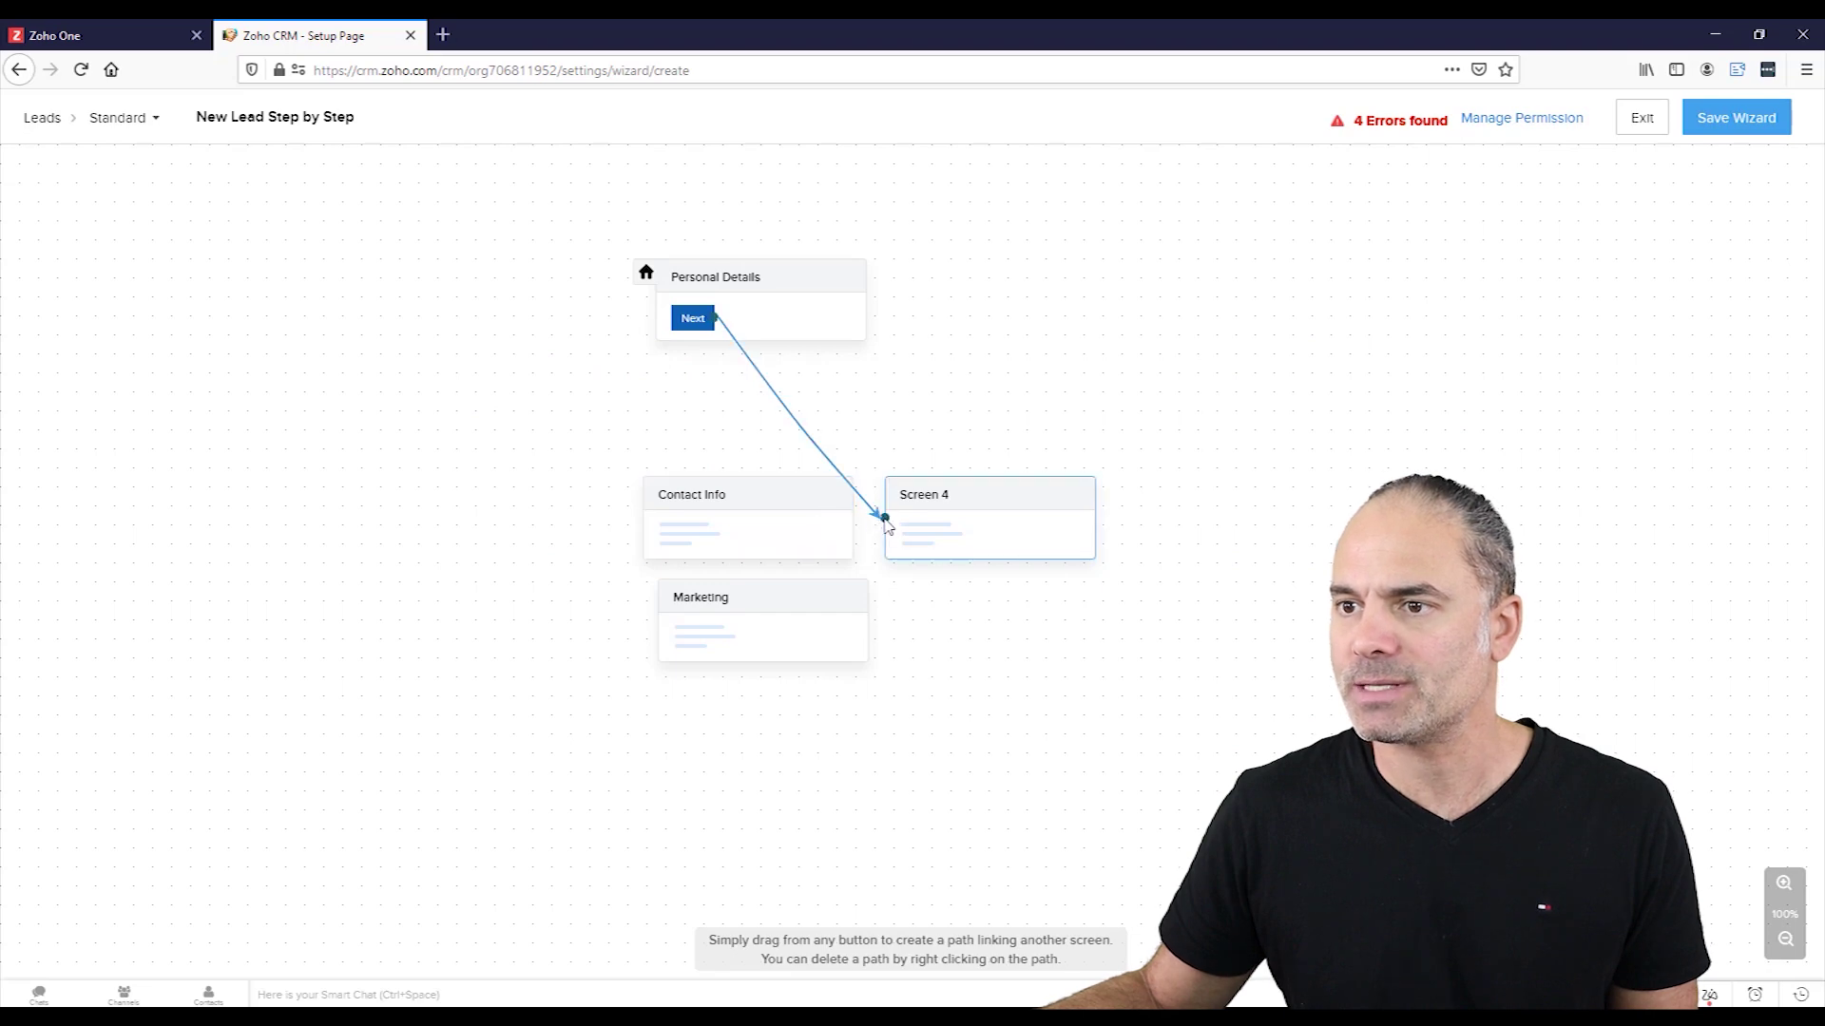
drag(886, 521, 750, 505)
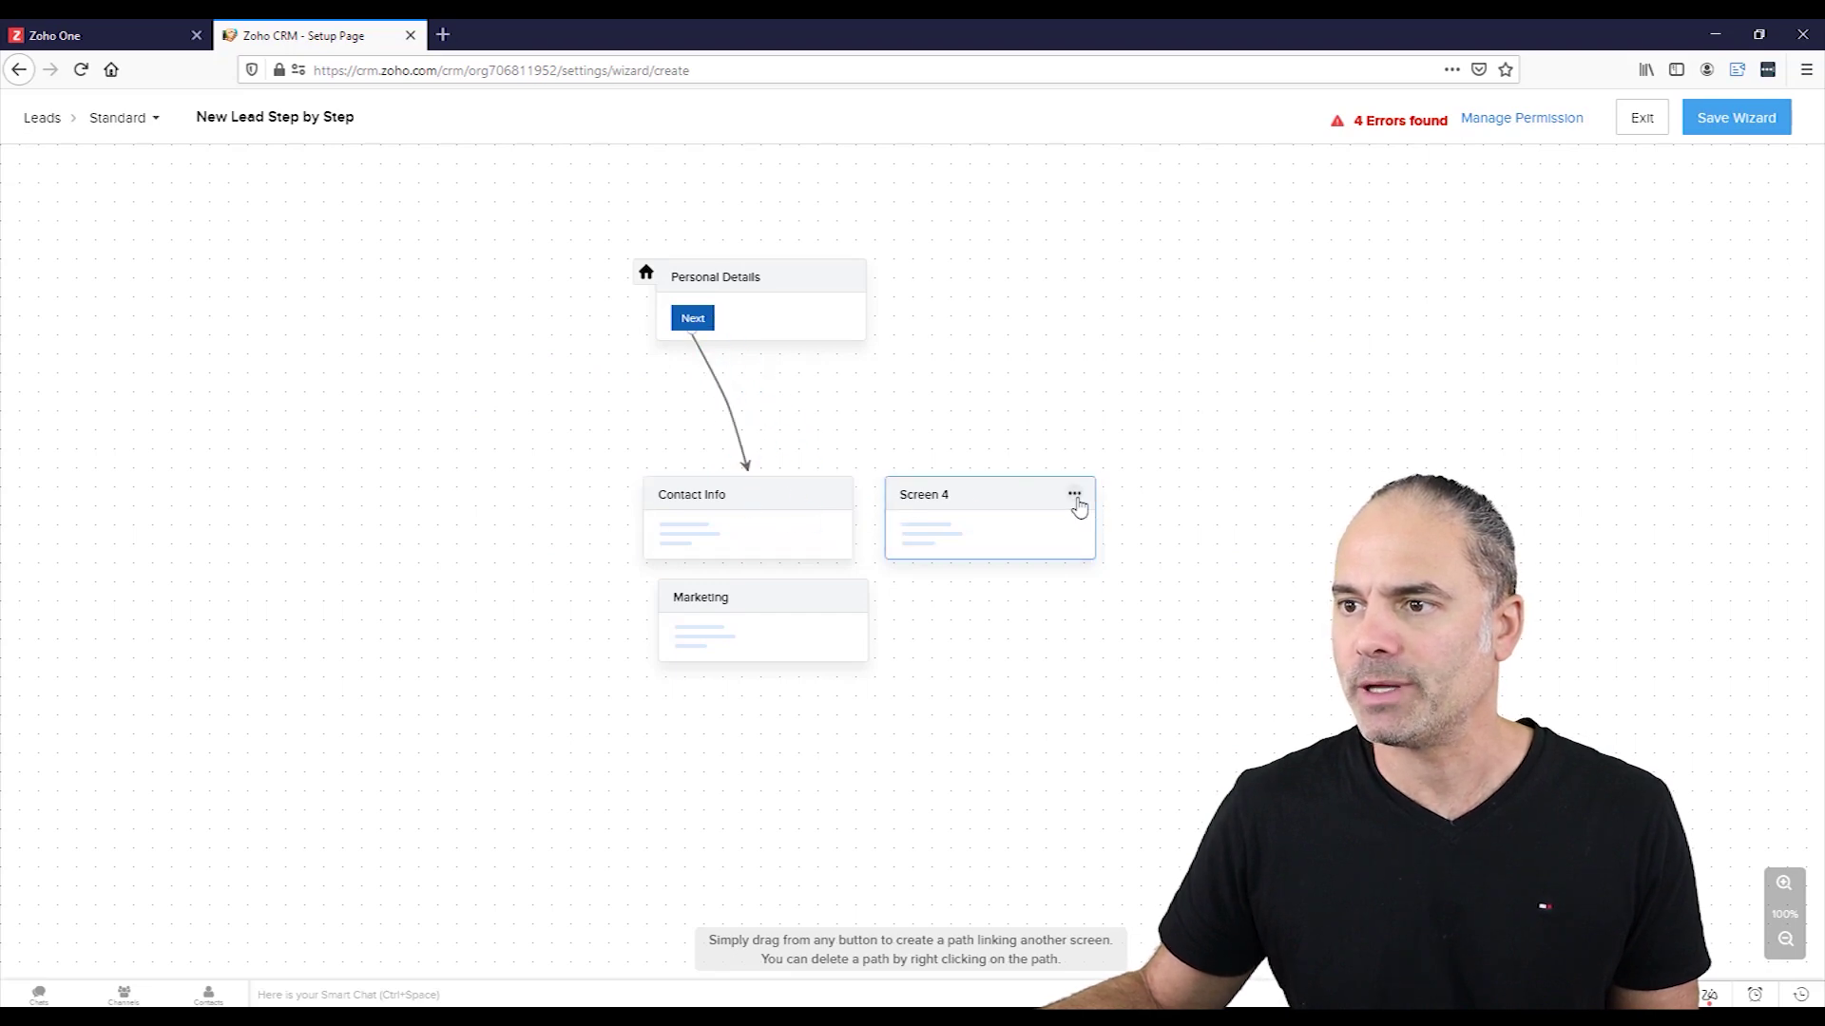
Delete the empty Screen 4 and move the Marketing card lower
click(1075, 495)
click(1107, 556)
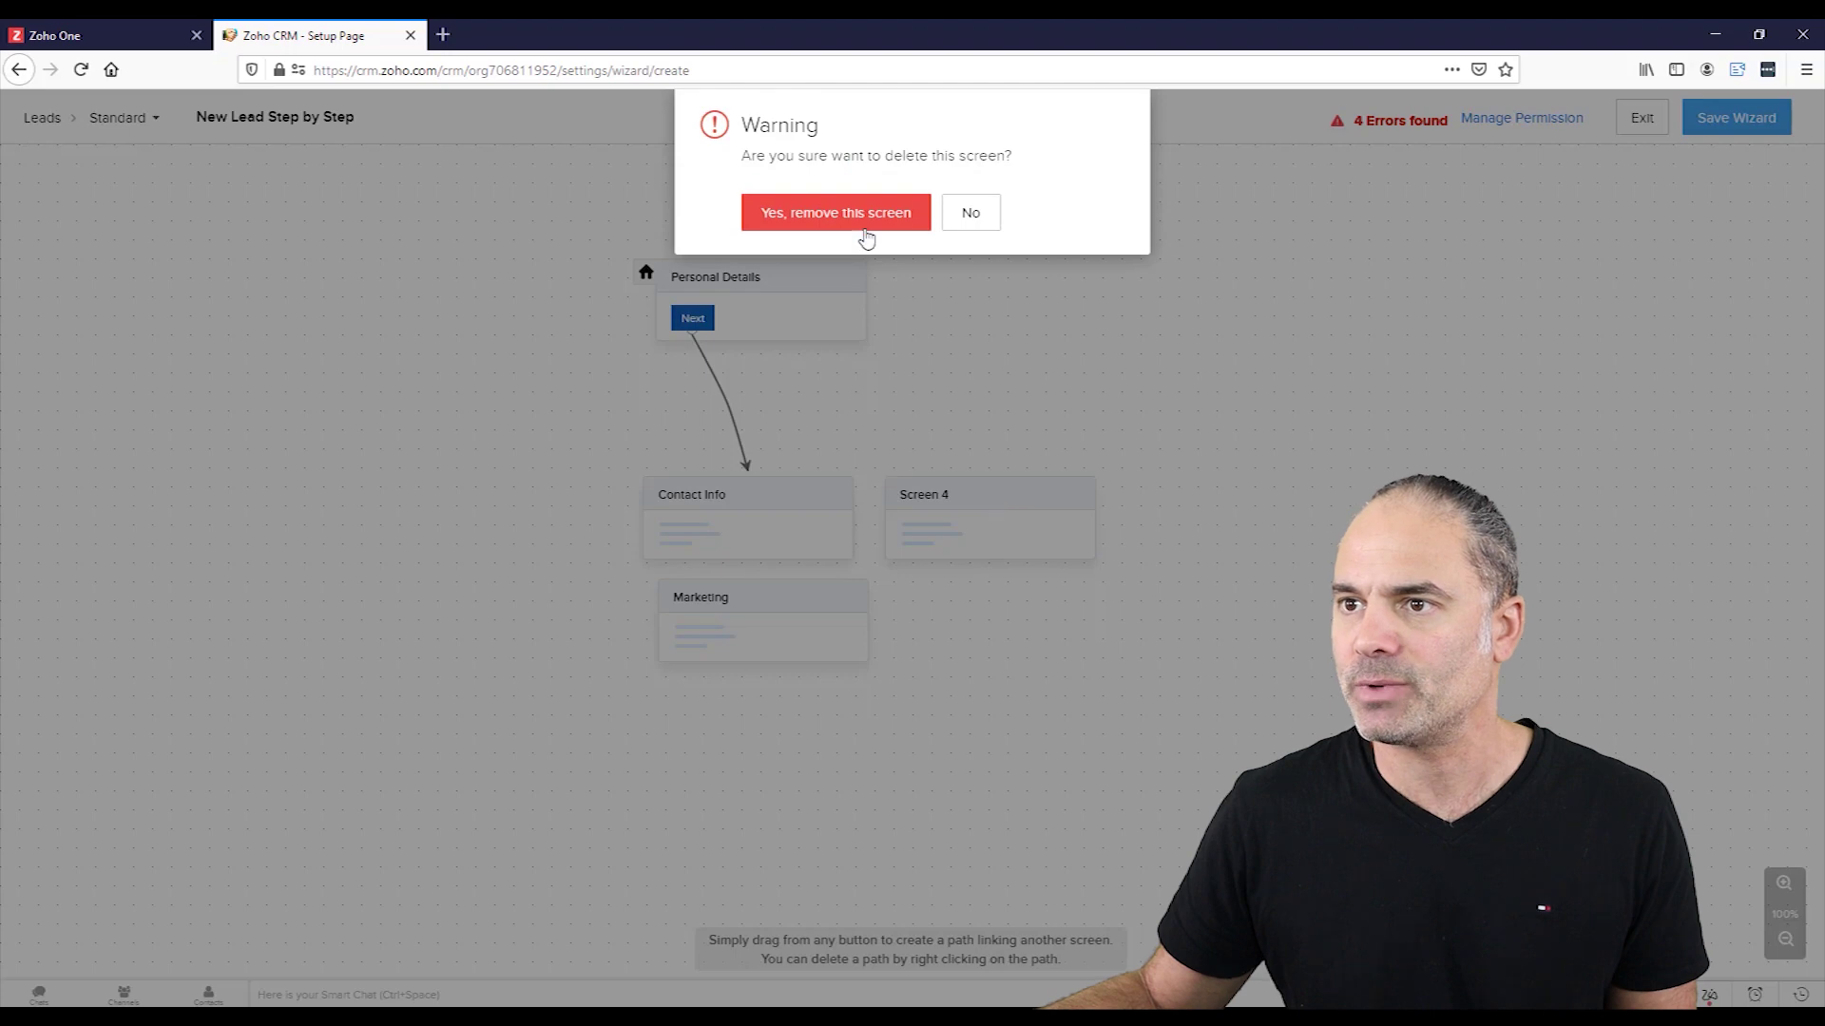
click(865, 228)
drag(782, 599, 743, 682)
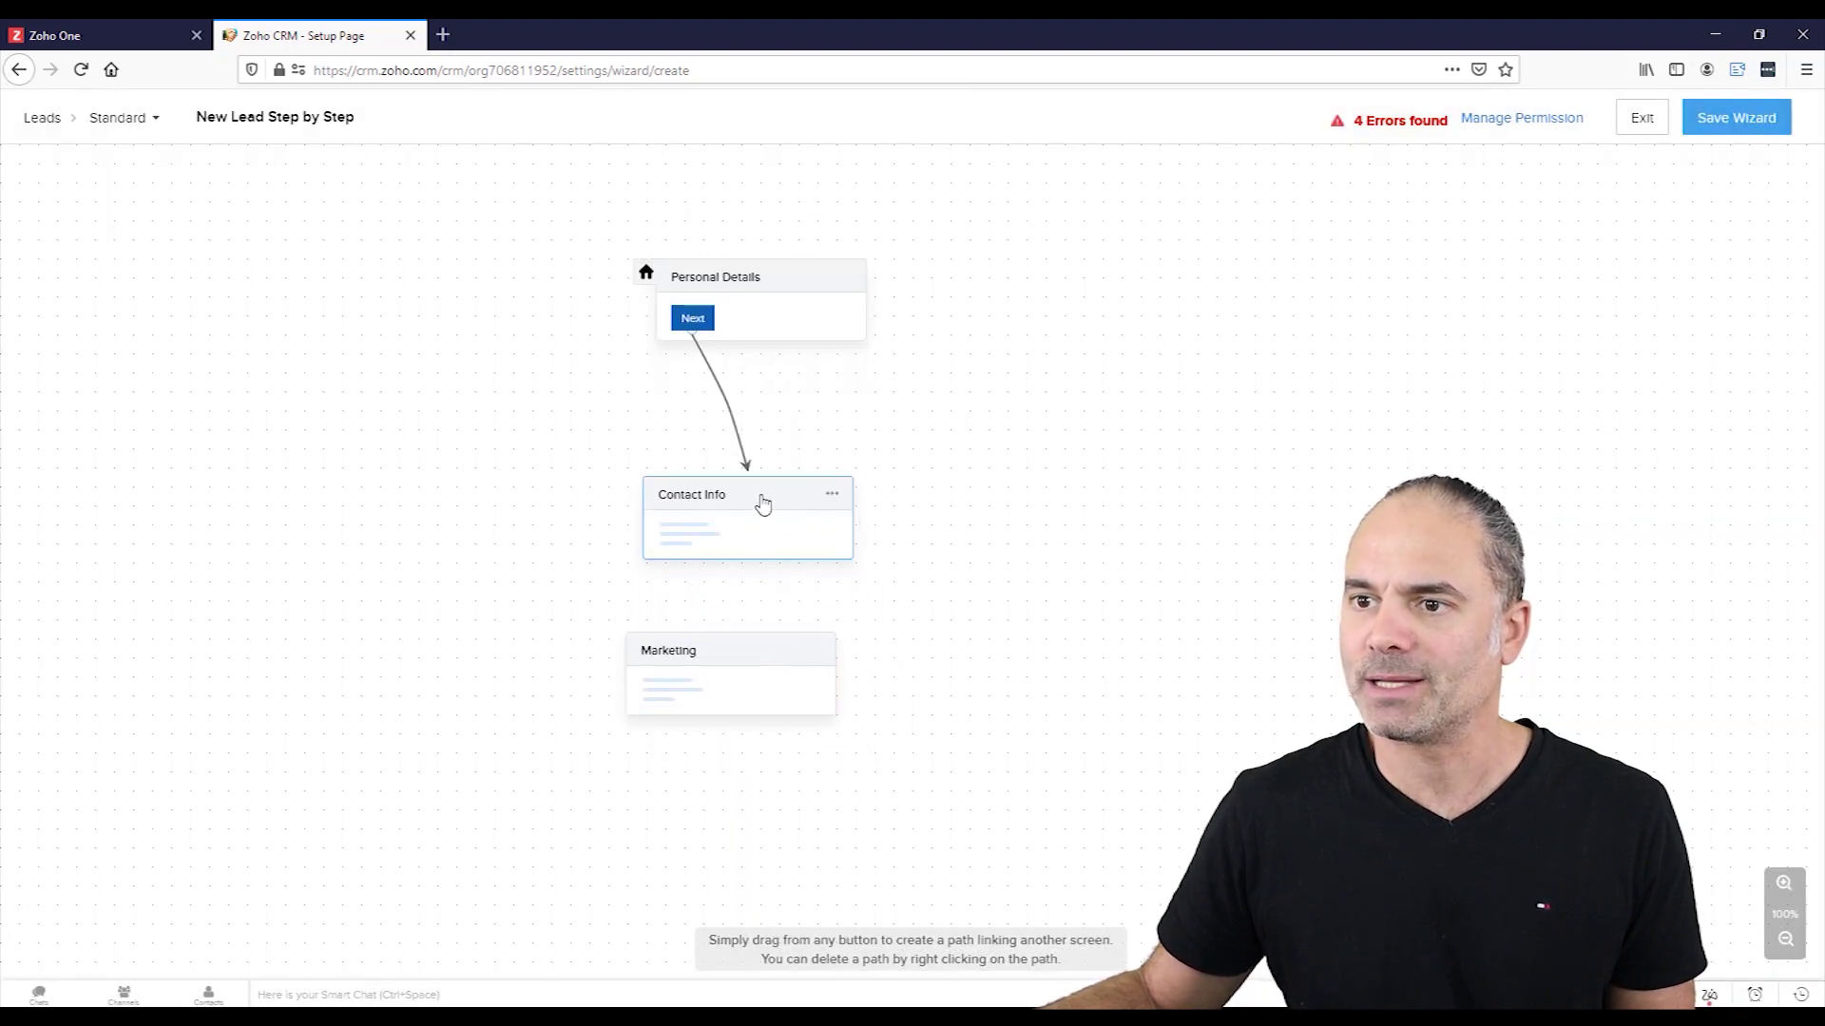
Add a 'Next' button to Contact Info that links to the Marketing screen
click(763, 503)
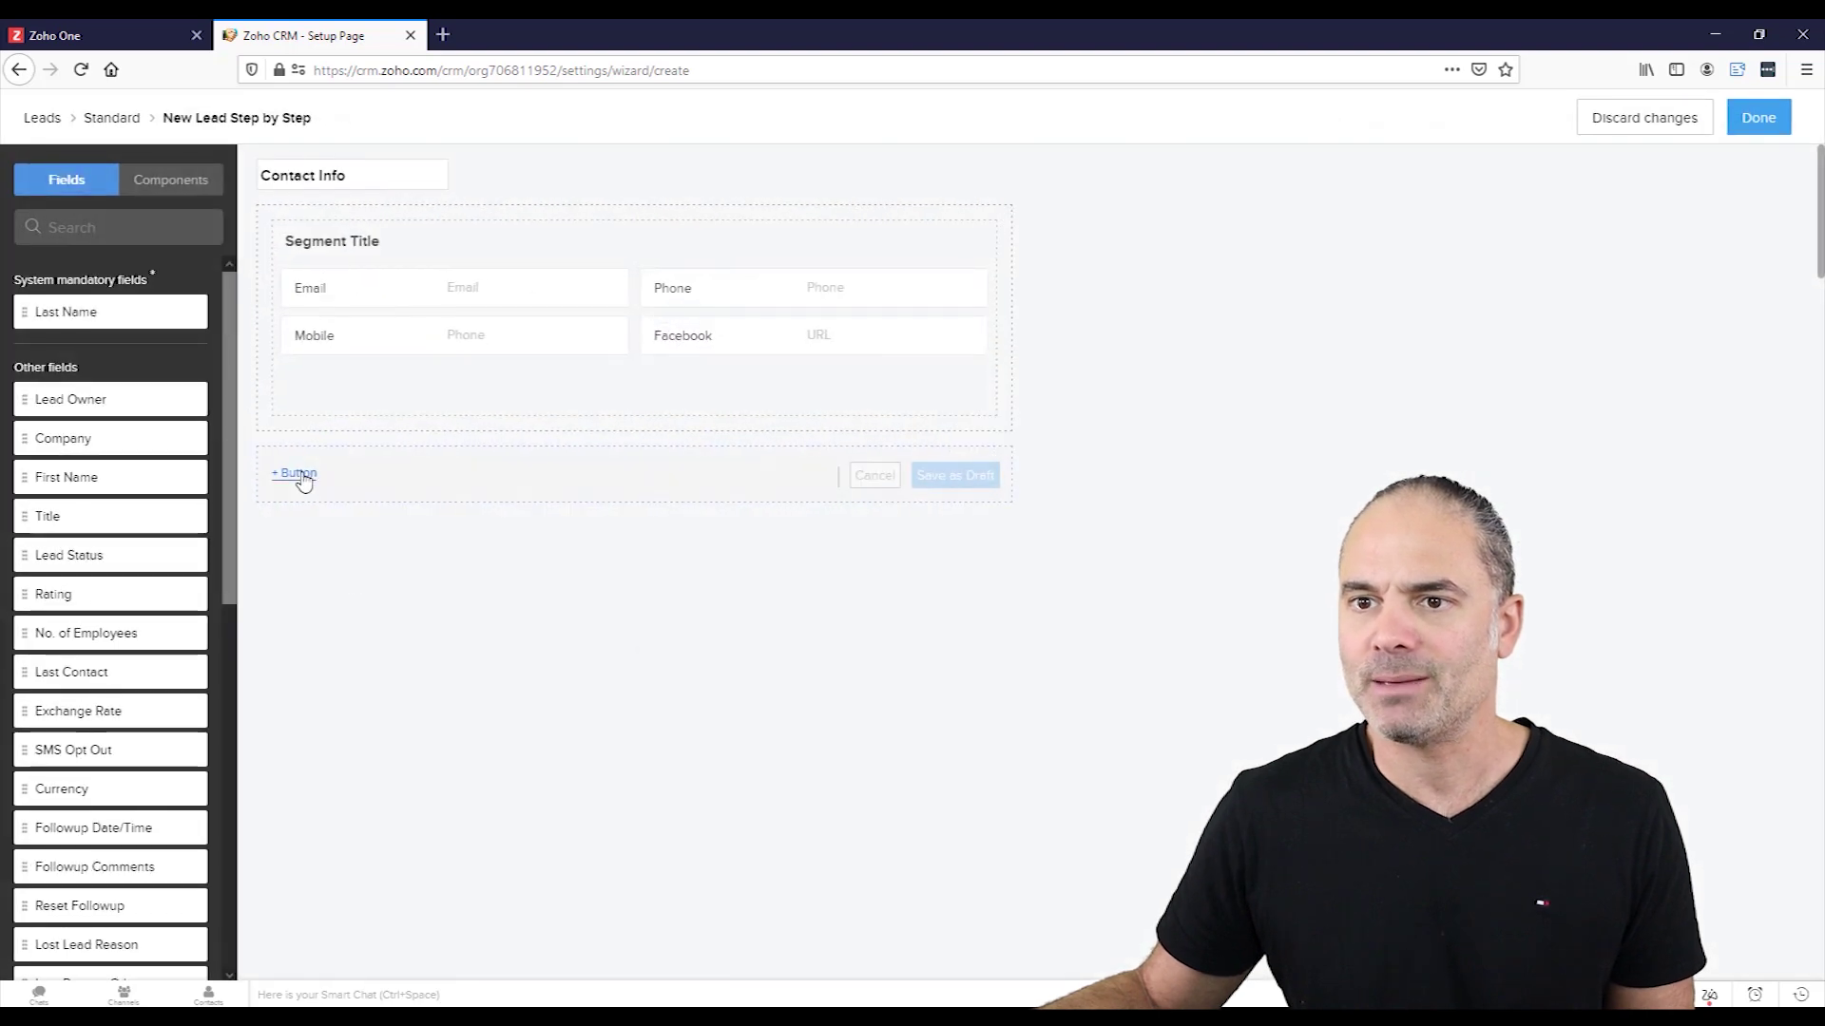
click(309, 478)
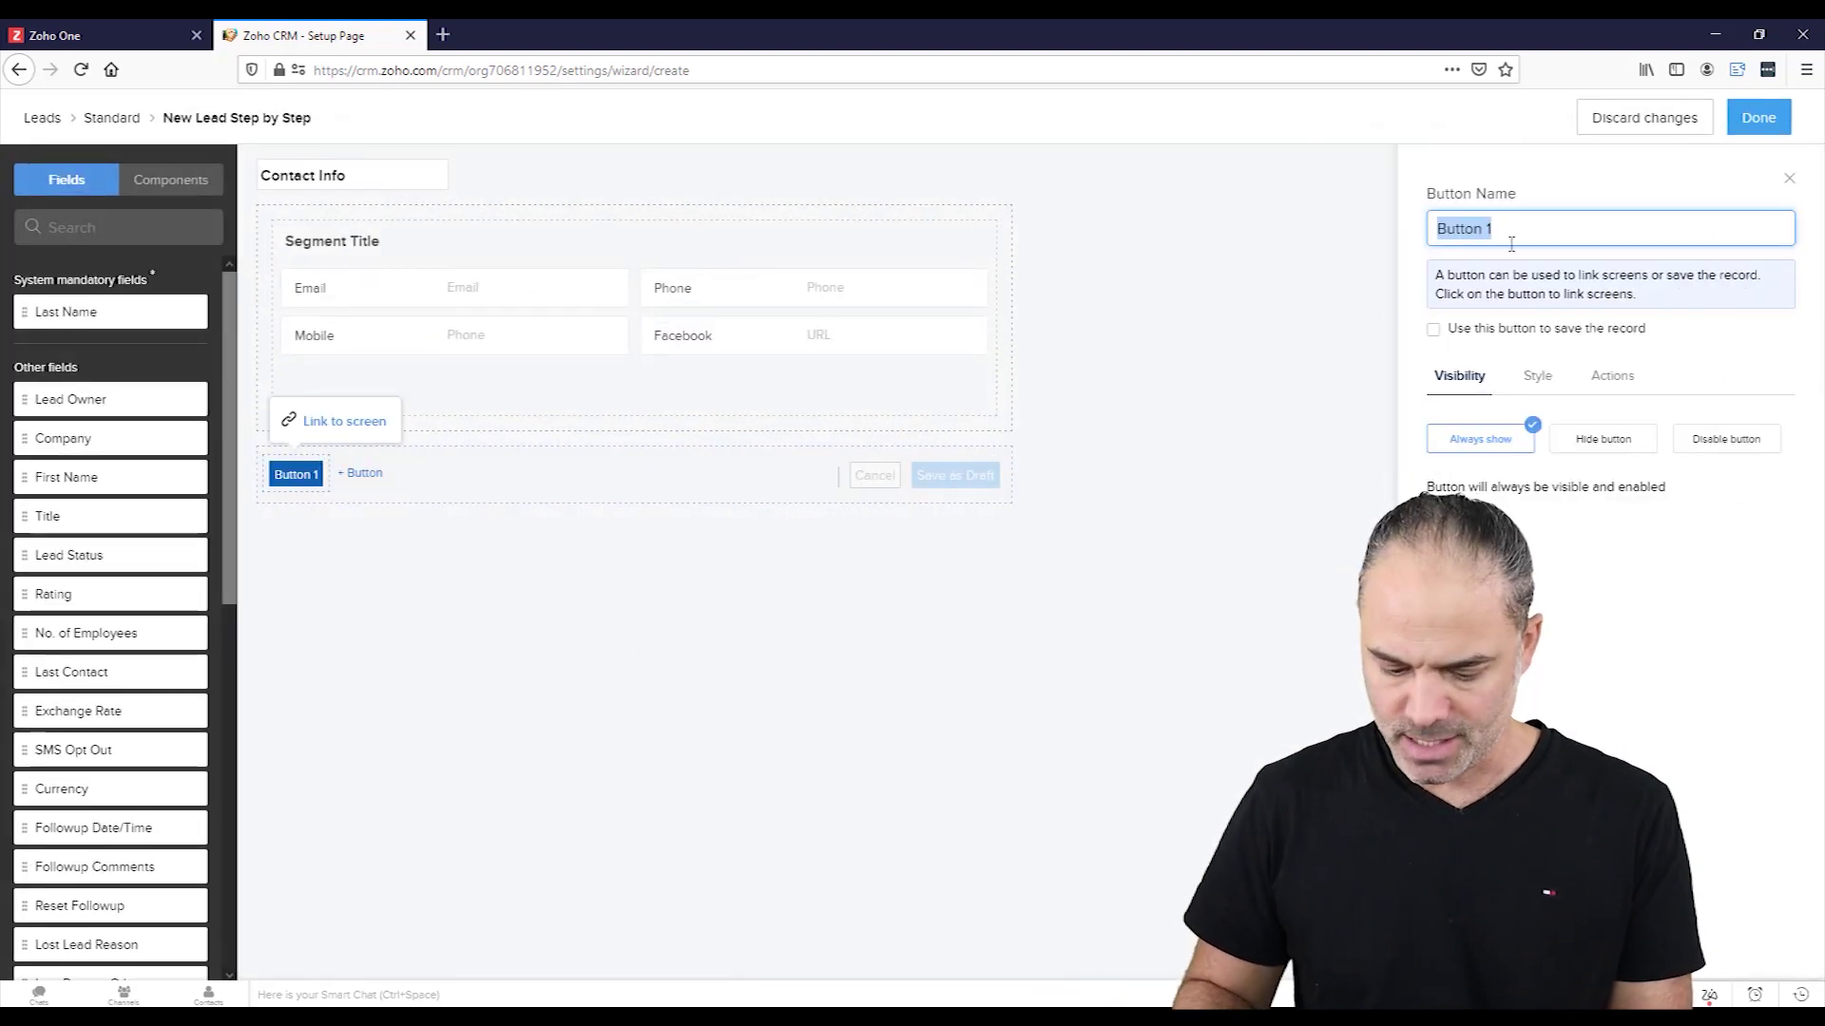
text(Next)
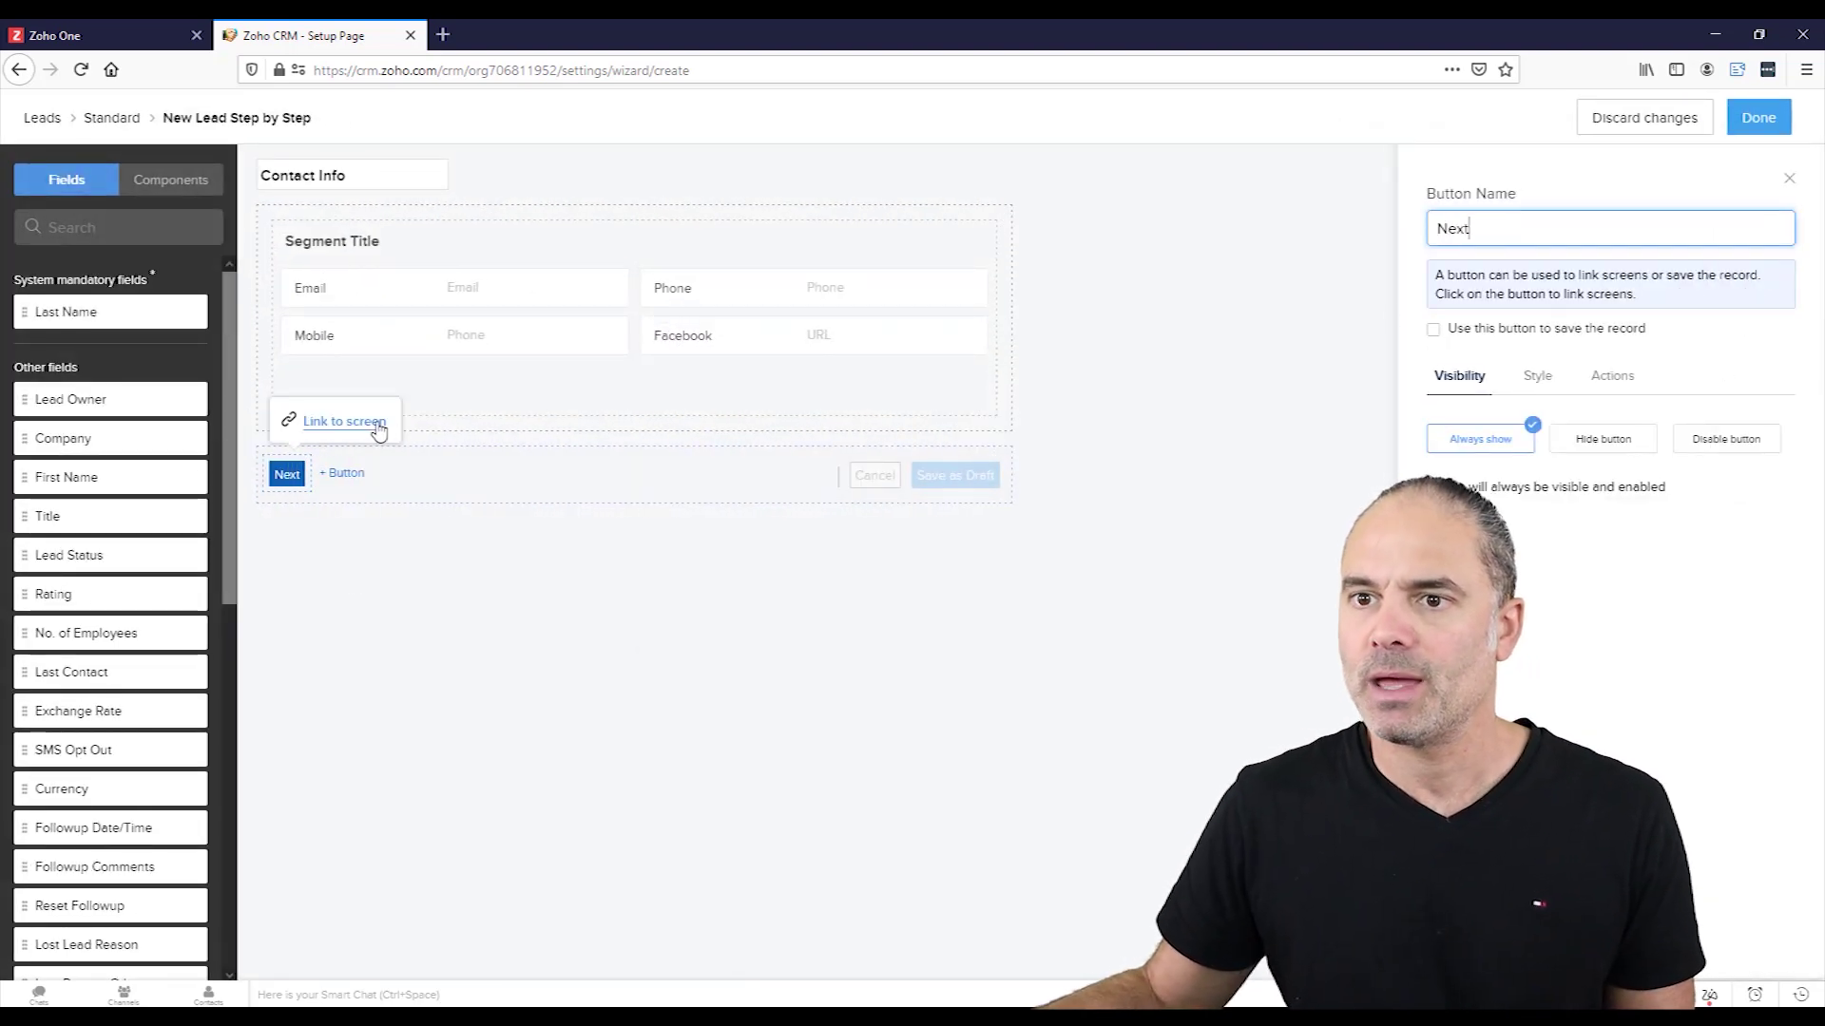
click(378, 430)
click(716, 647)
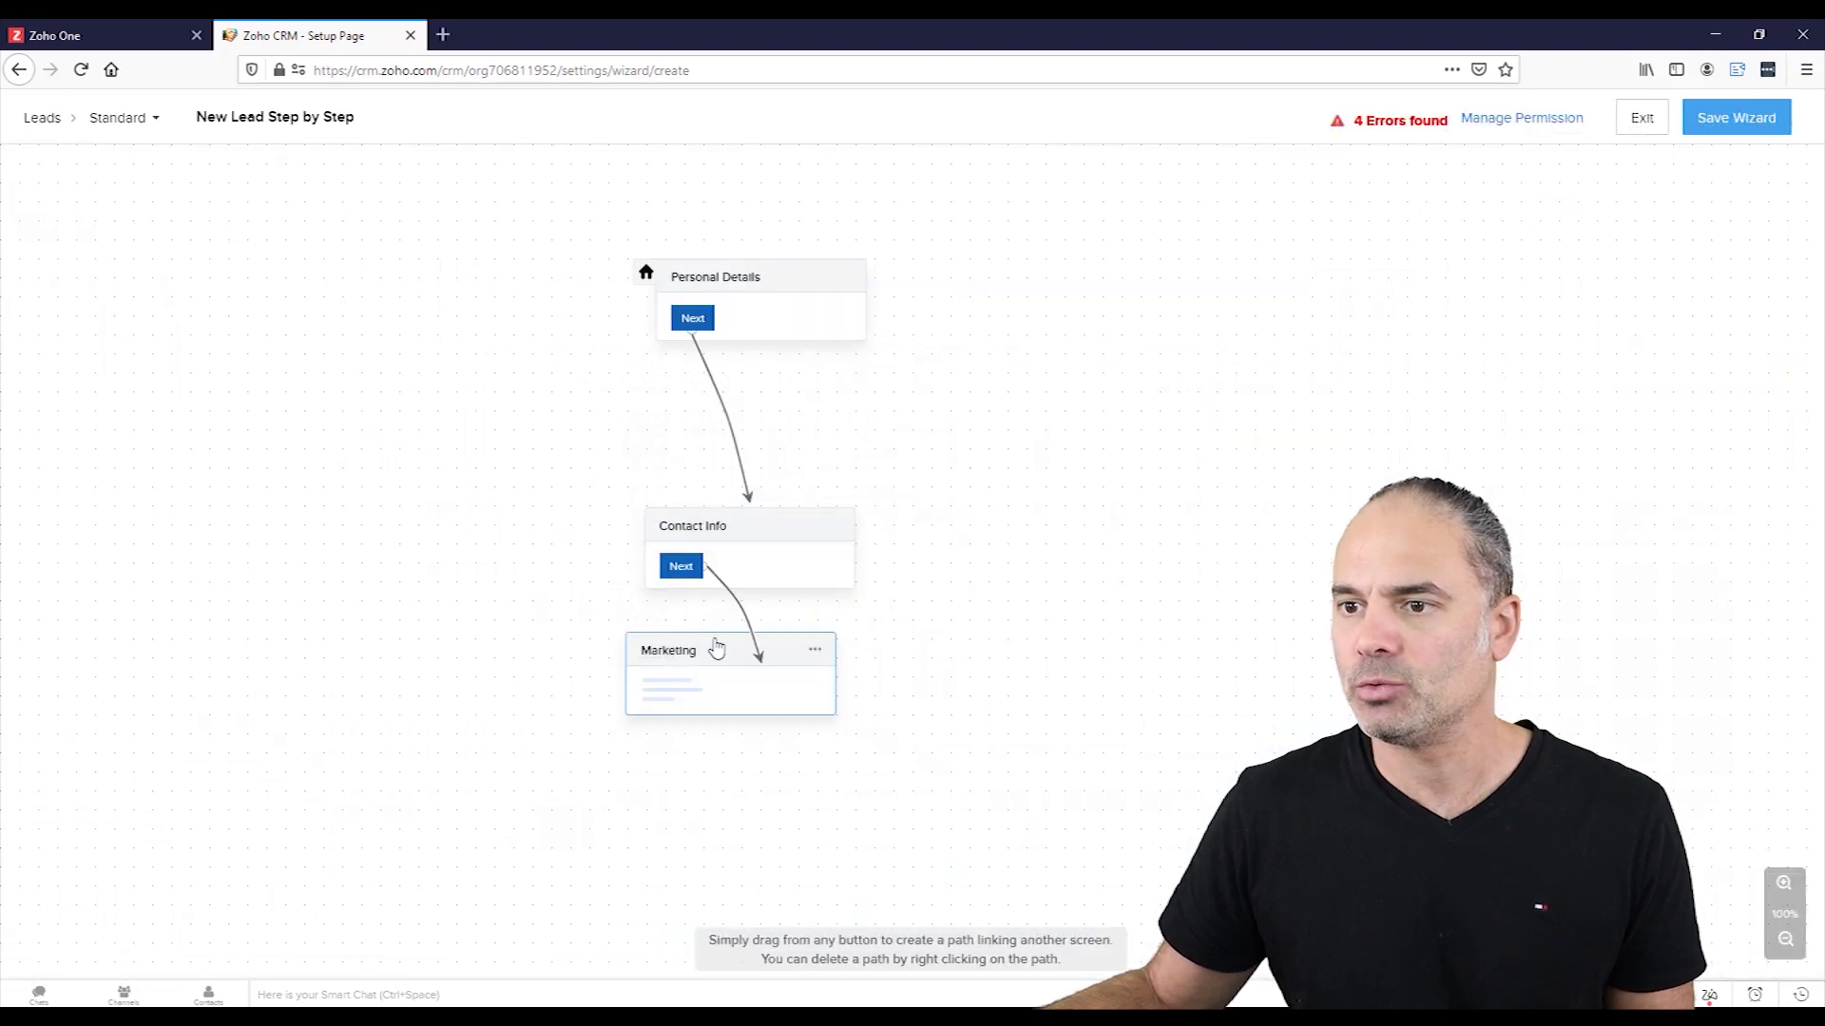
drag(711, 654, 787, 685)
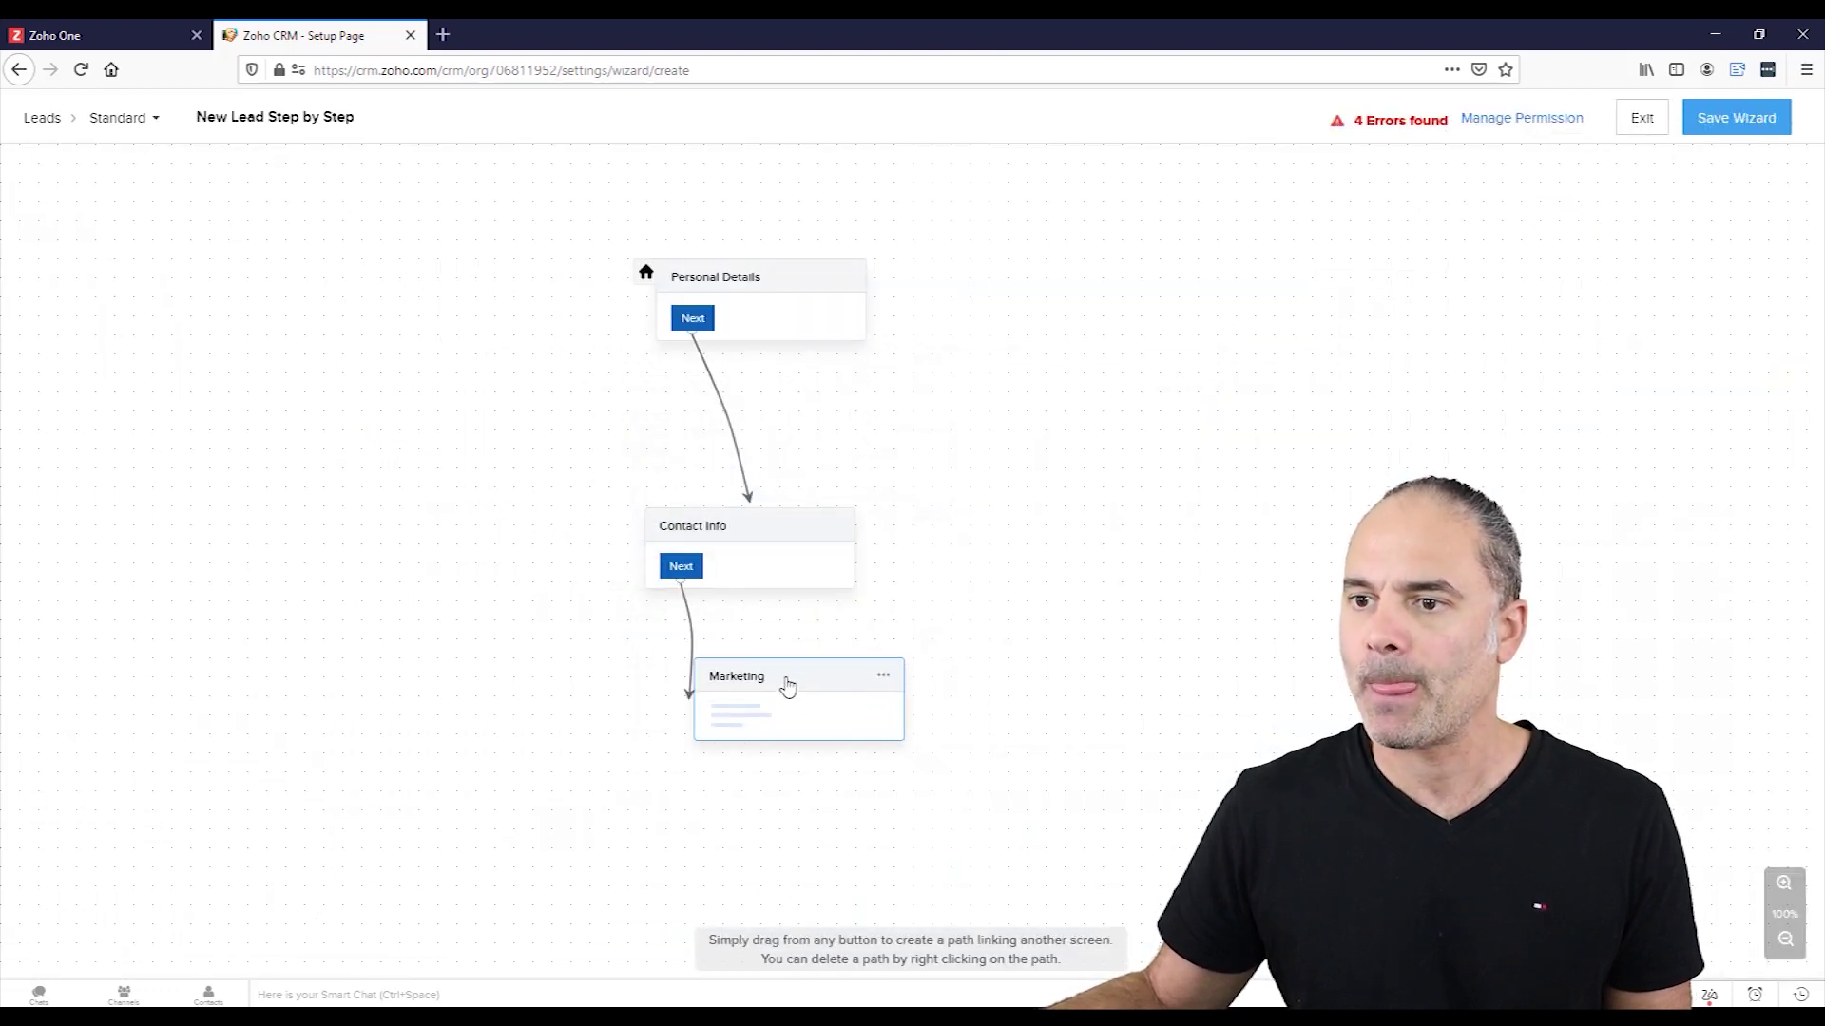
Add a 'Save' button to Marketing that saves the lead record
click(786, 692)
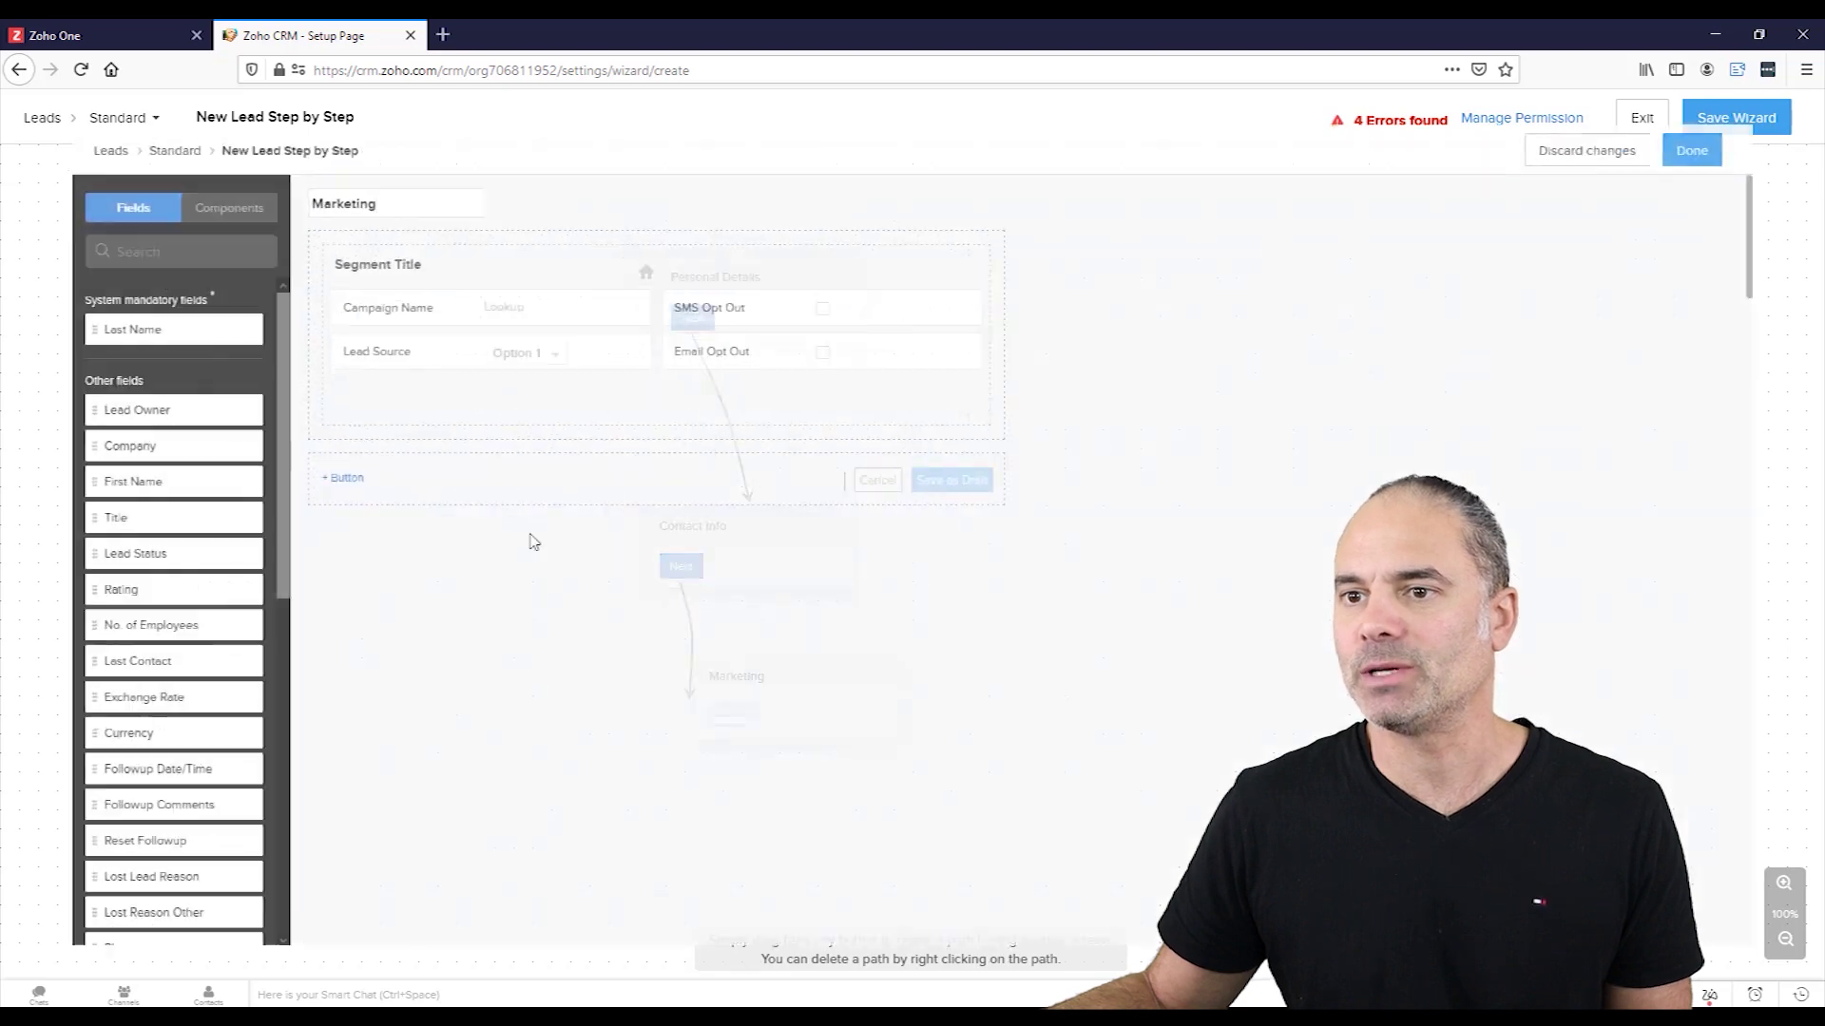
click(298, 472)
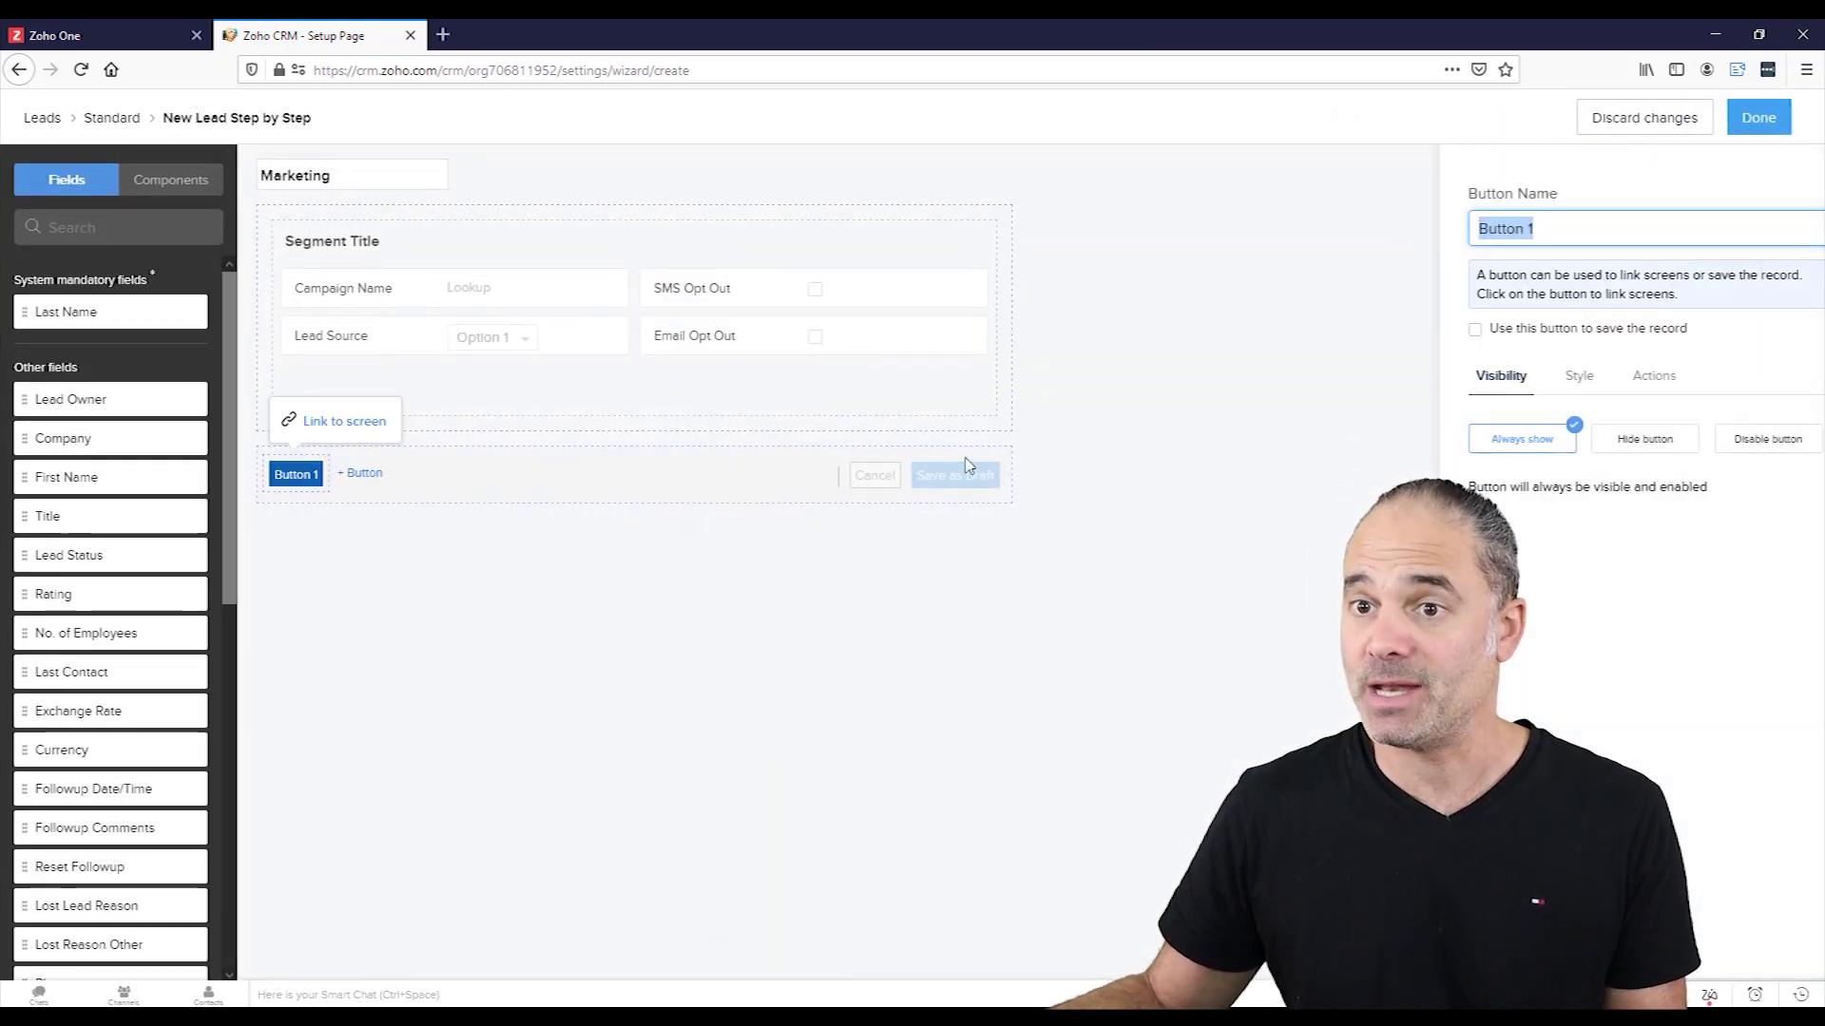
text(Save)
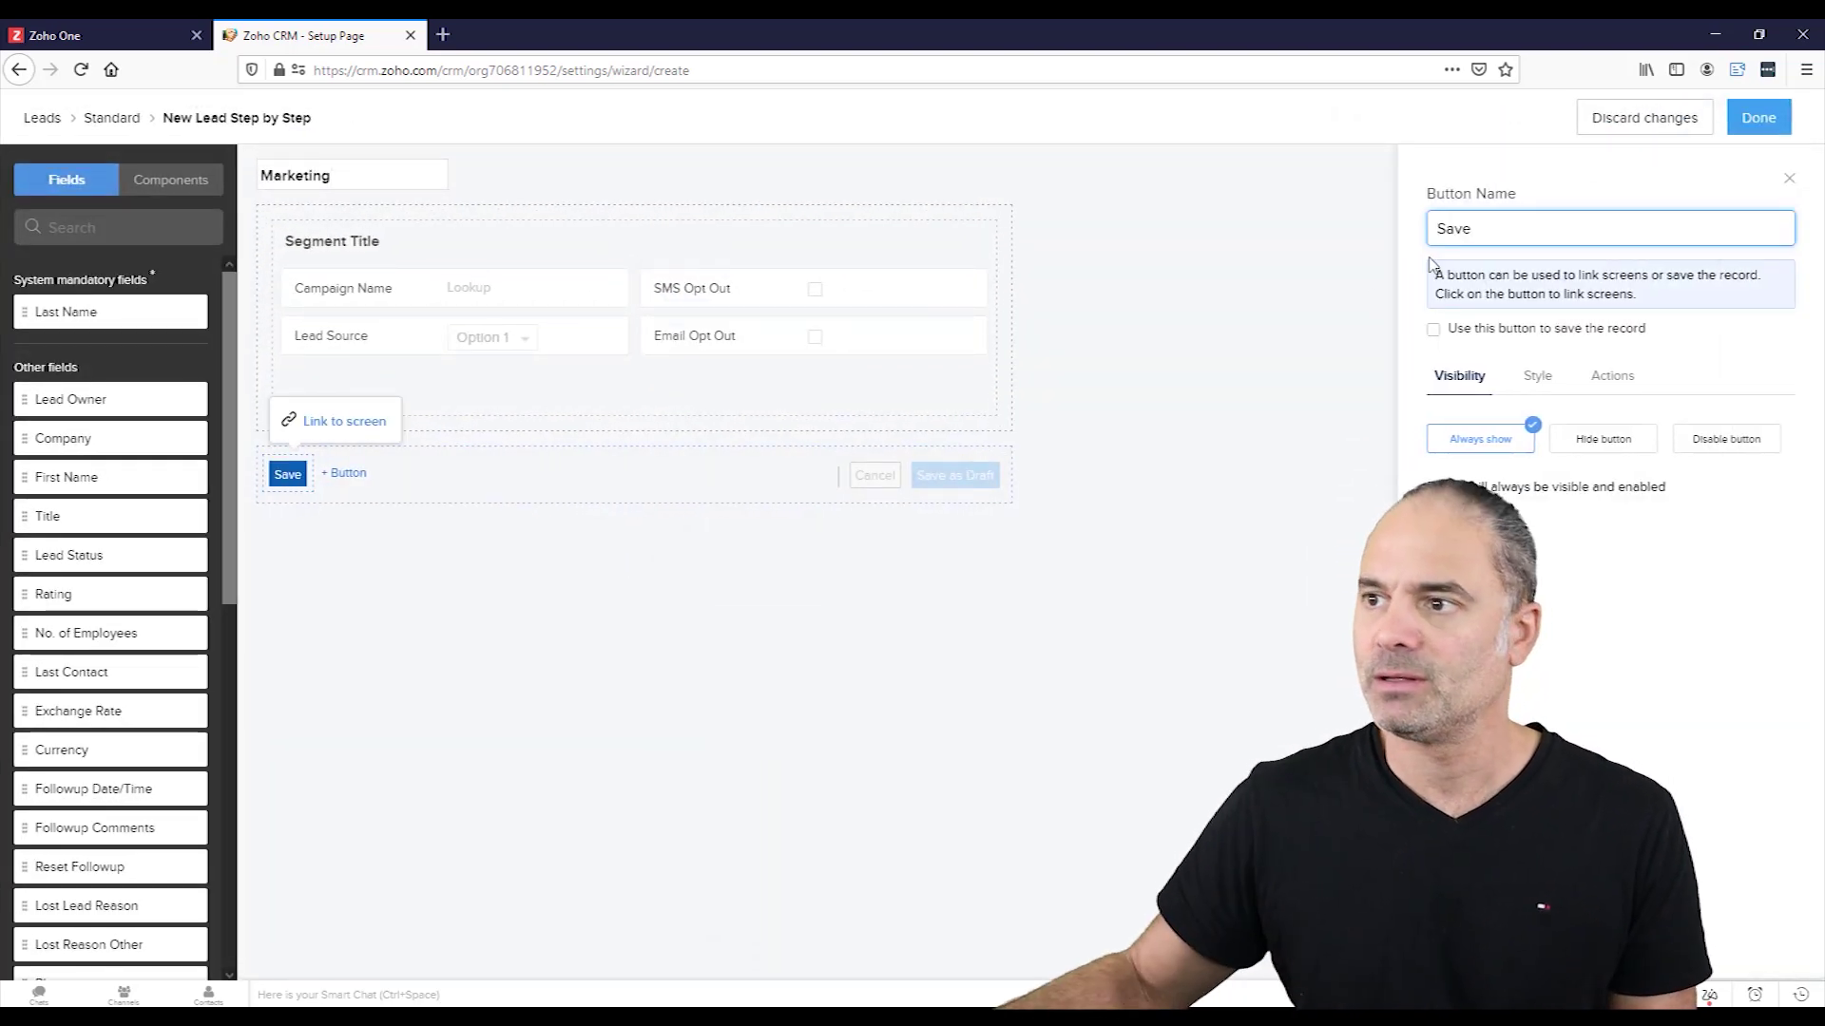
click(1433, 331)
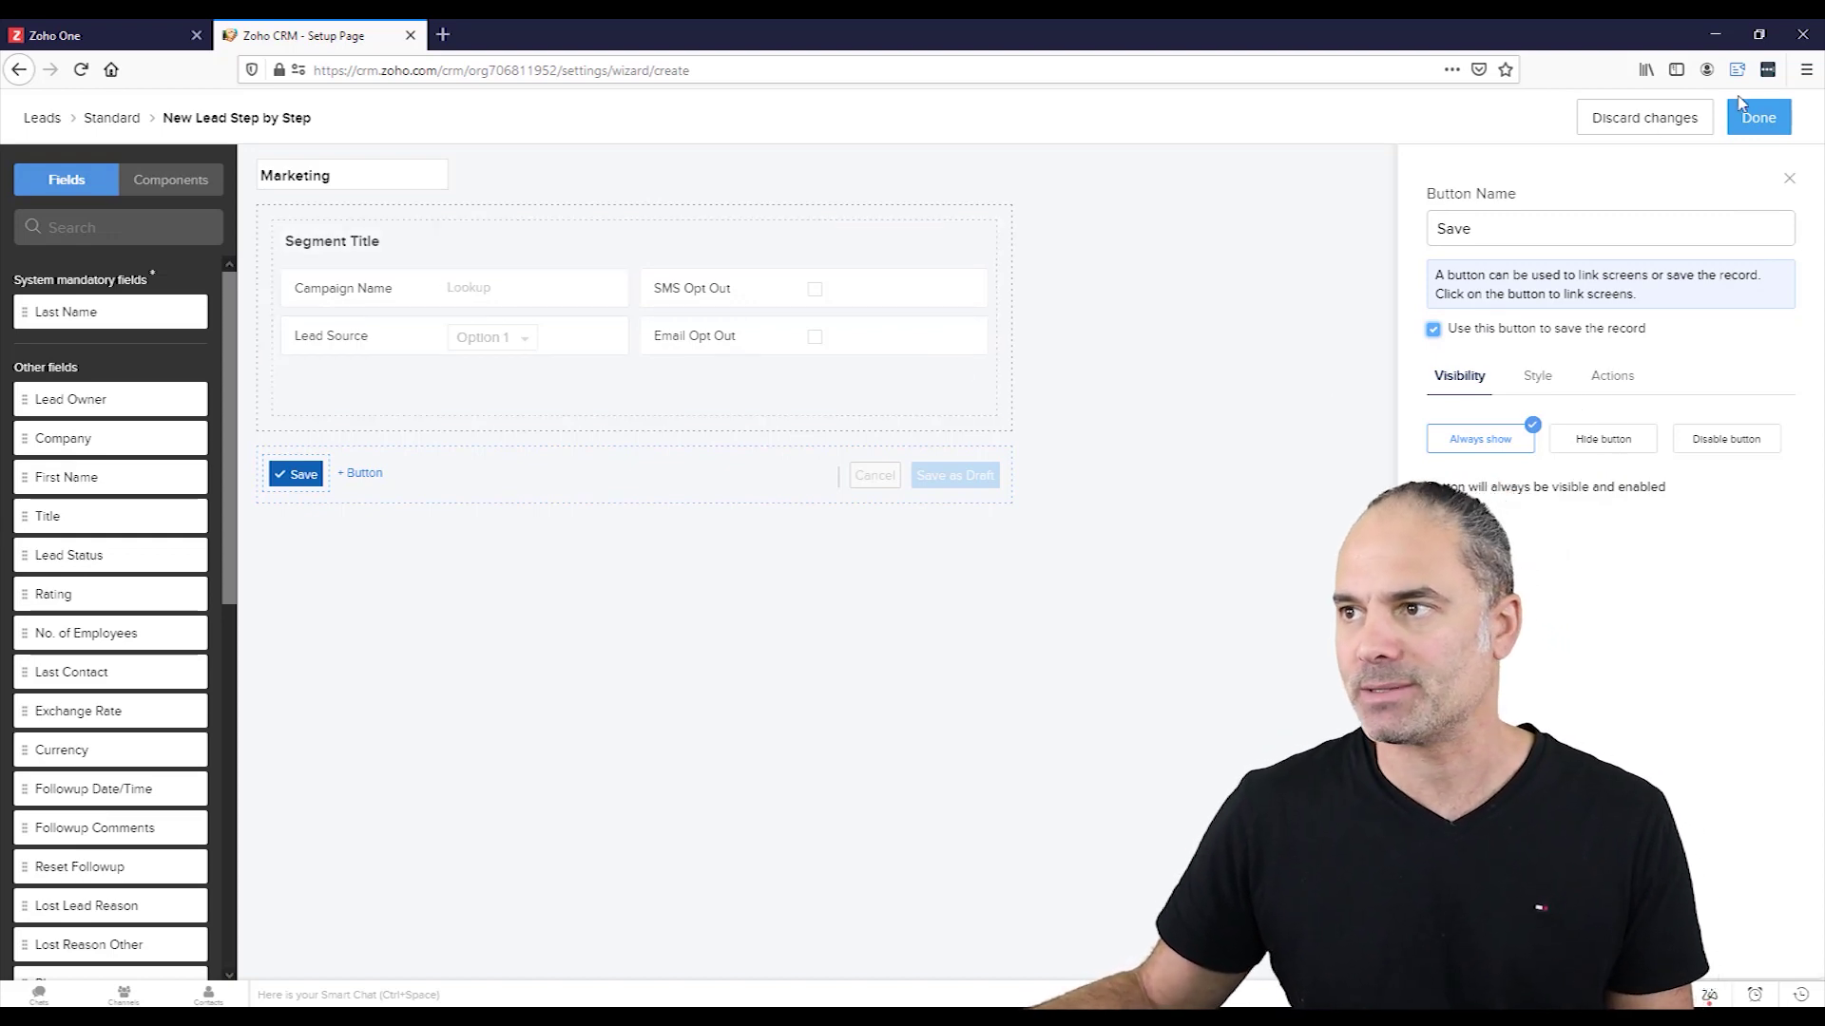
click(1760, 118)
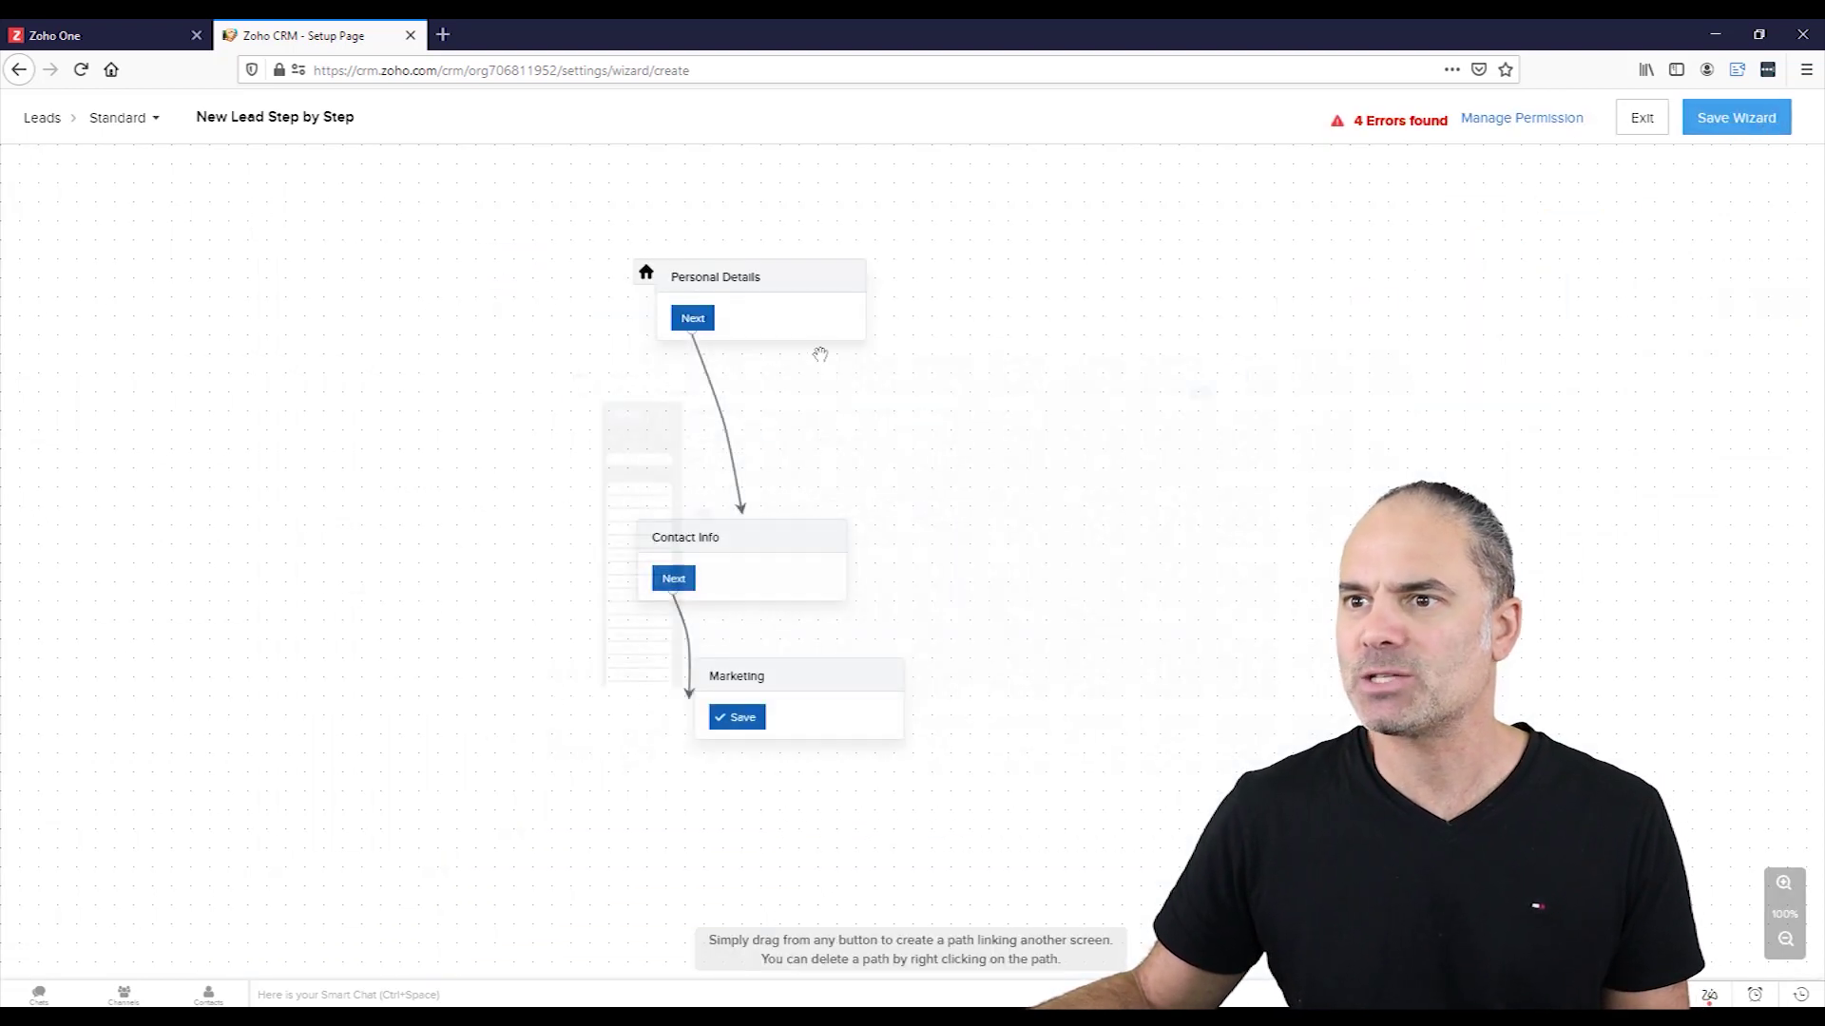
Review the actions on Personal Details' Next button linking to Contact Info, then close the editor
click(754, 313)
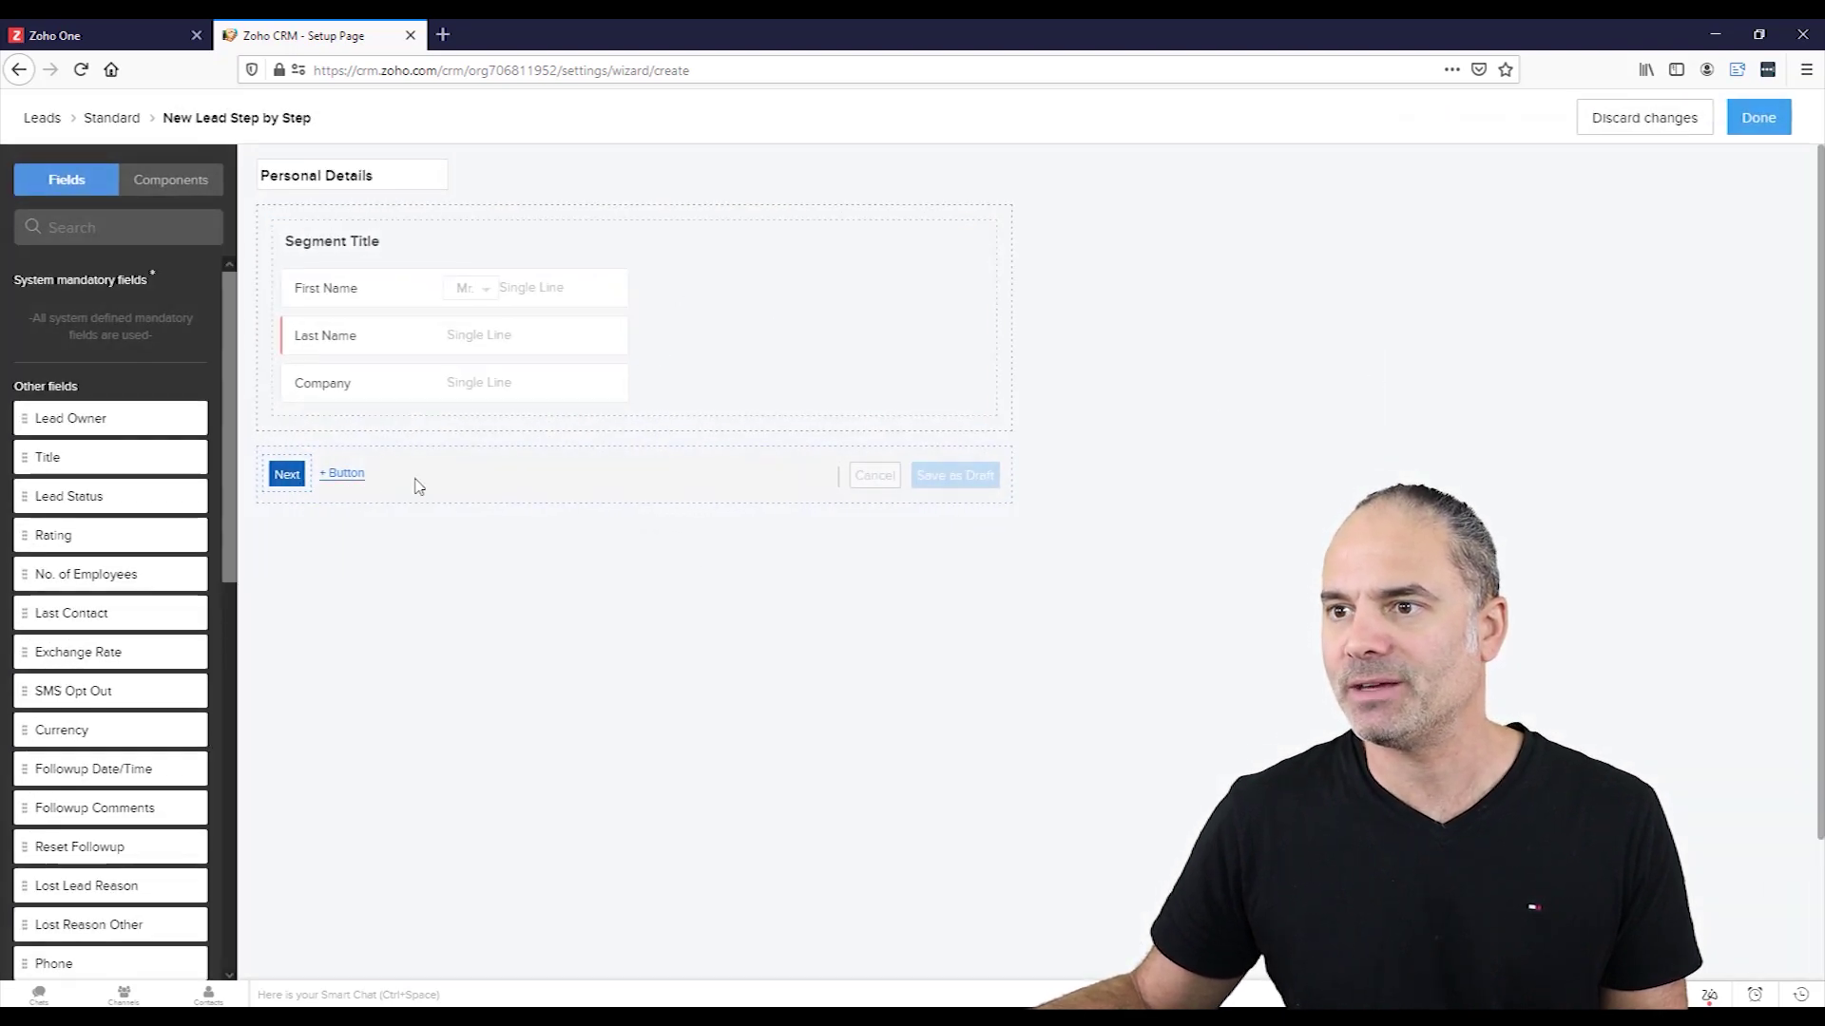
click(300, 479)
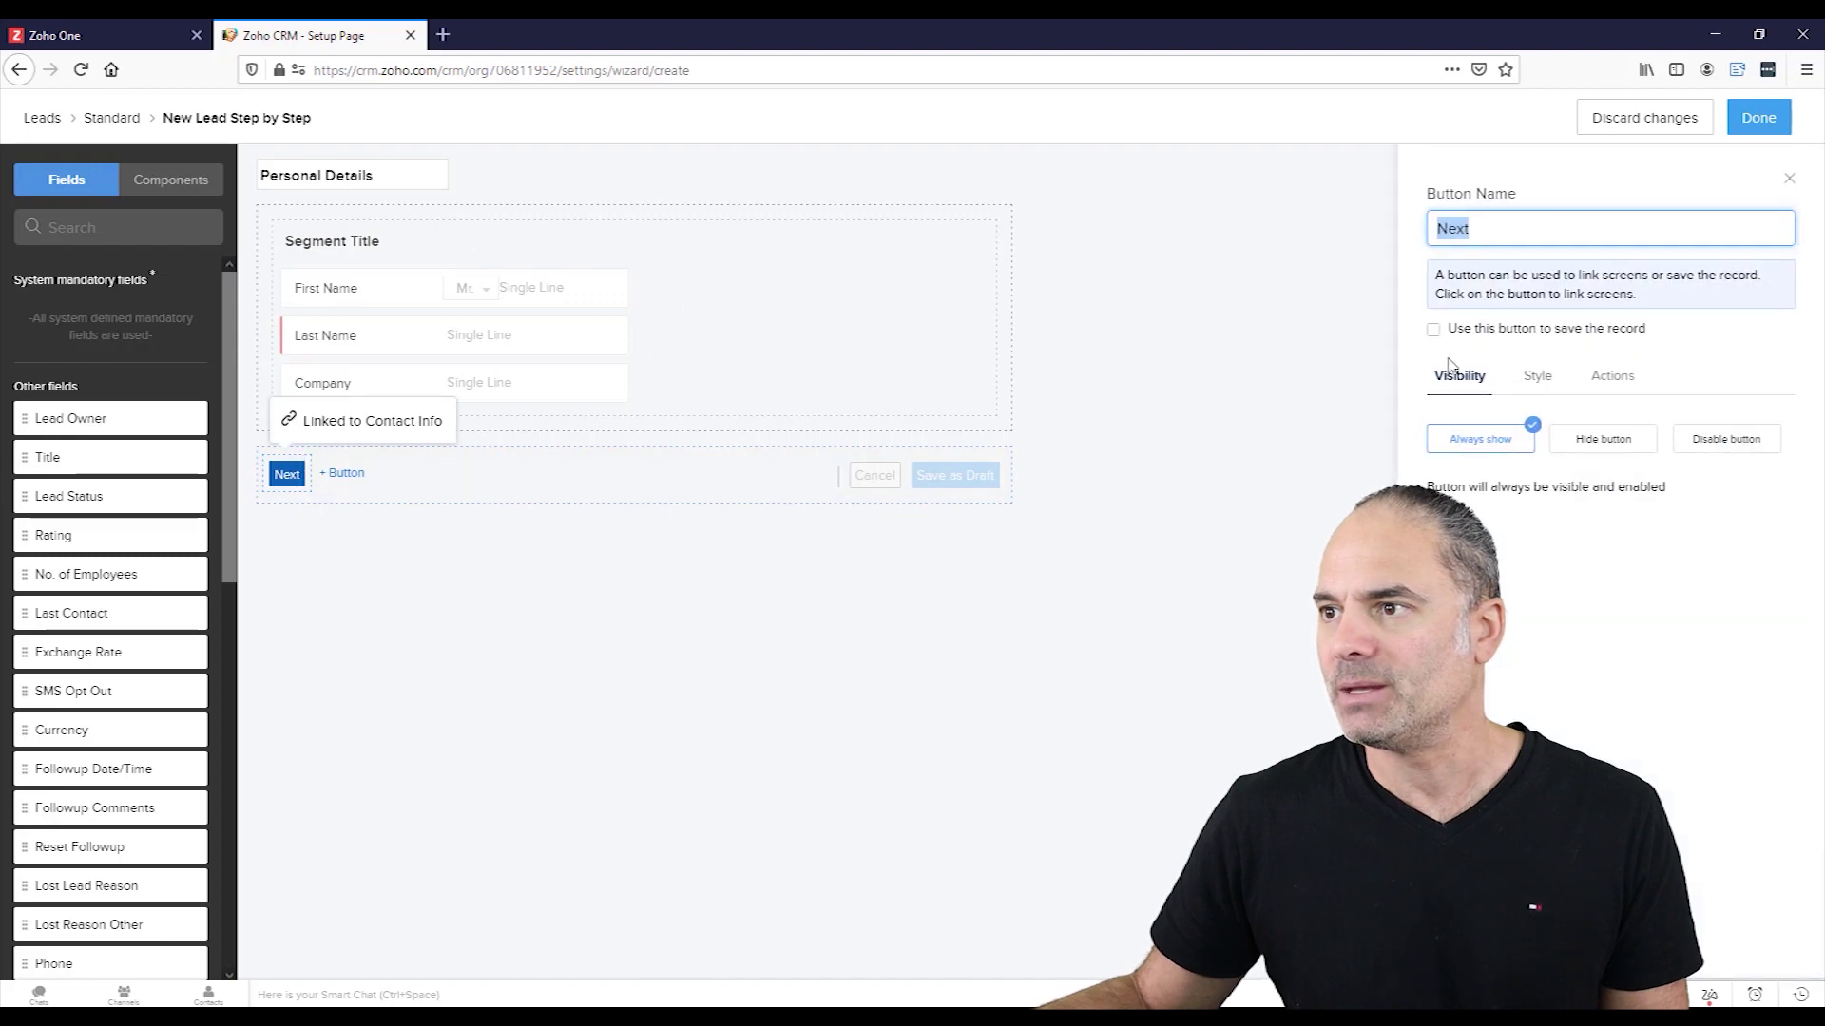
click(1612, 378)
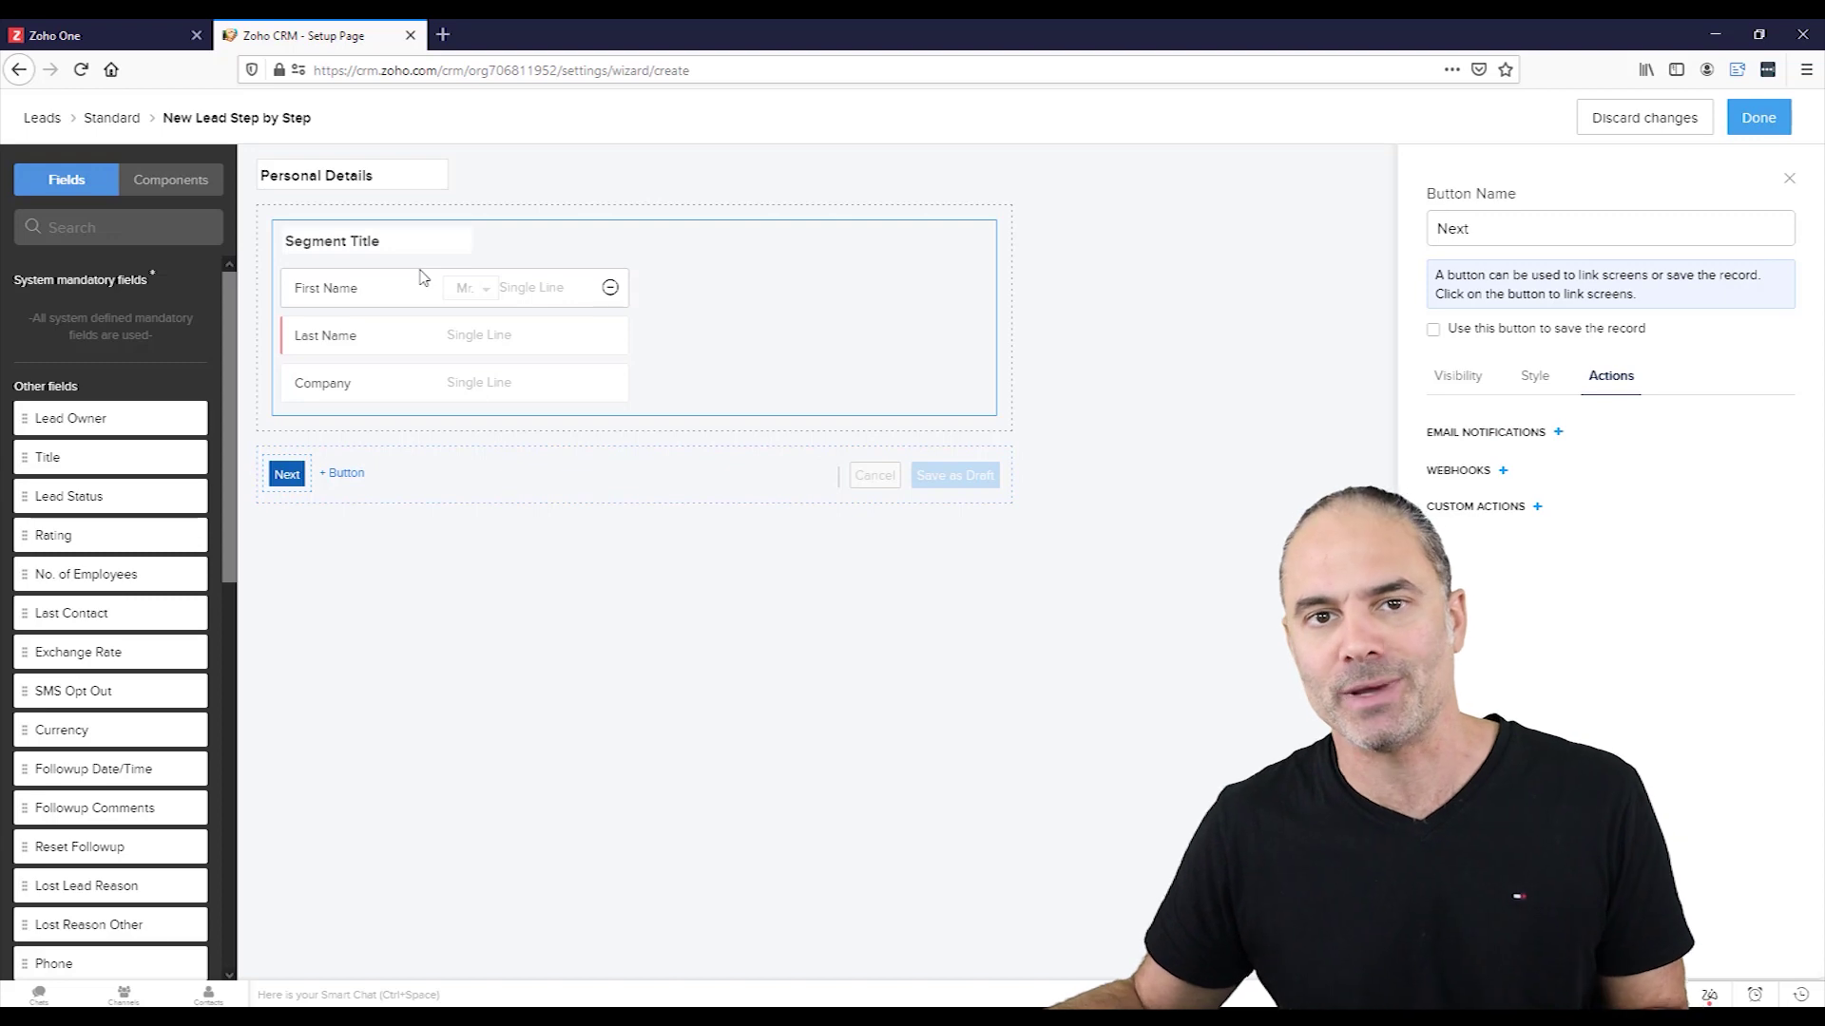
click(1754, 120)
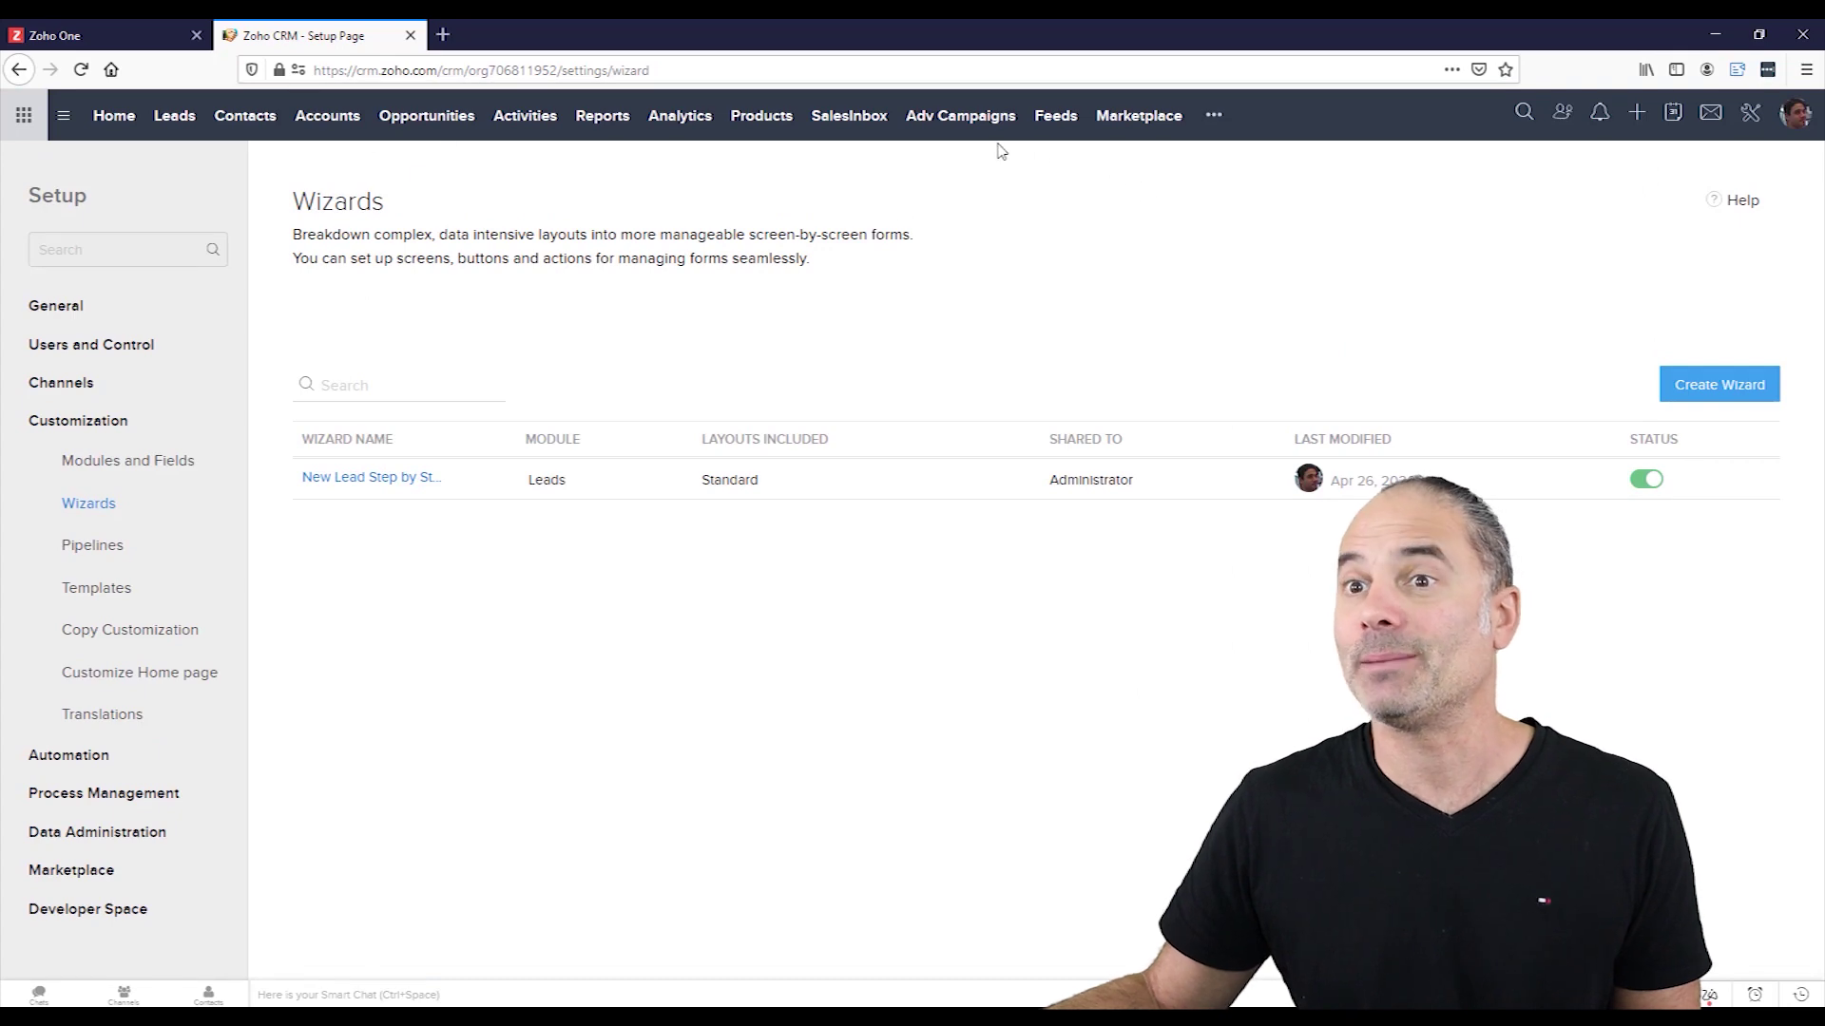
From the Leads tab, begin a new lead using the Standard layout under New Lead Step by Step
click(174, 118)
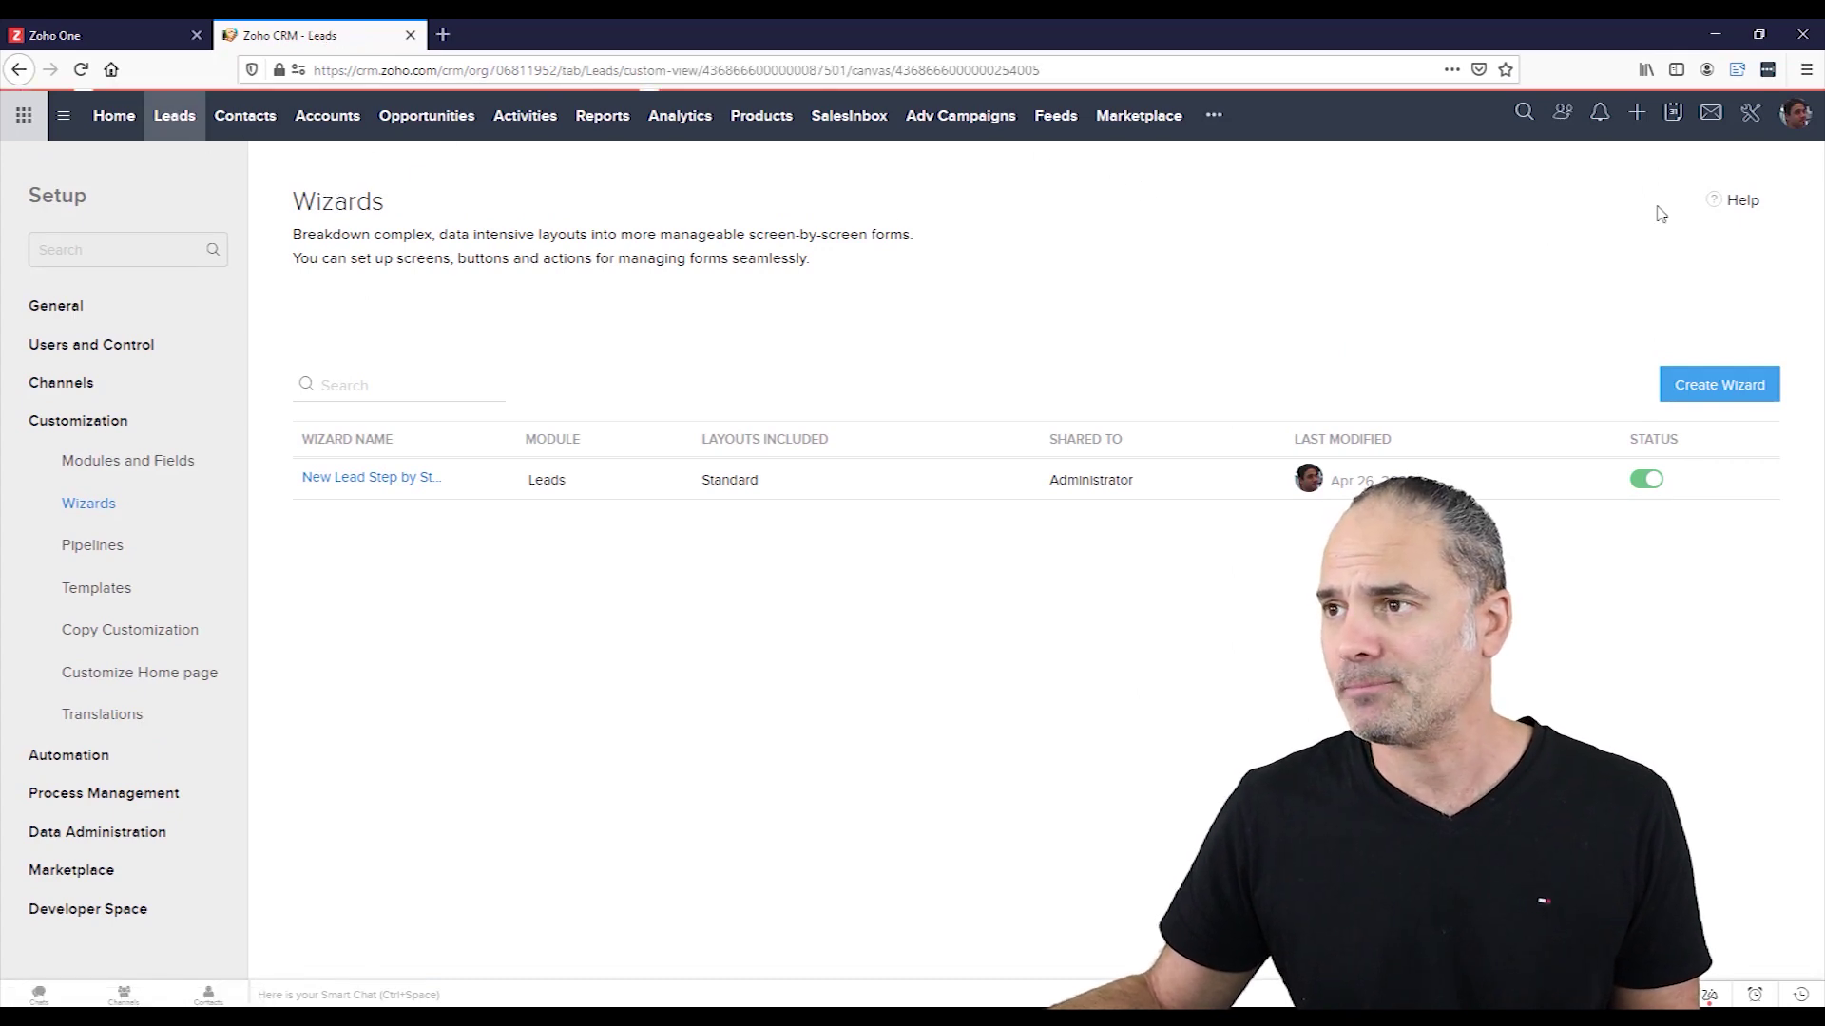
click(1618, 173)
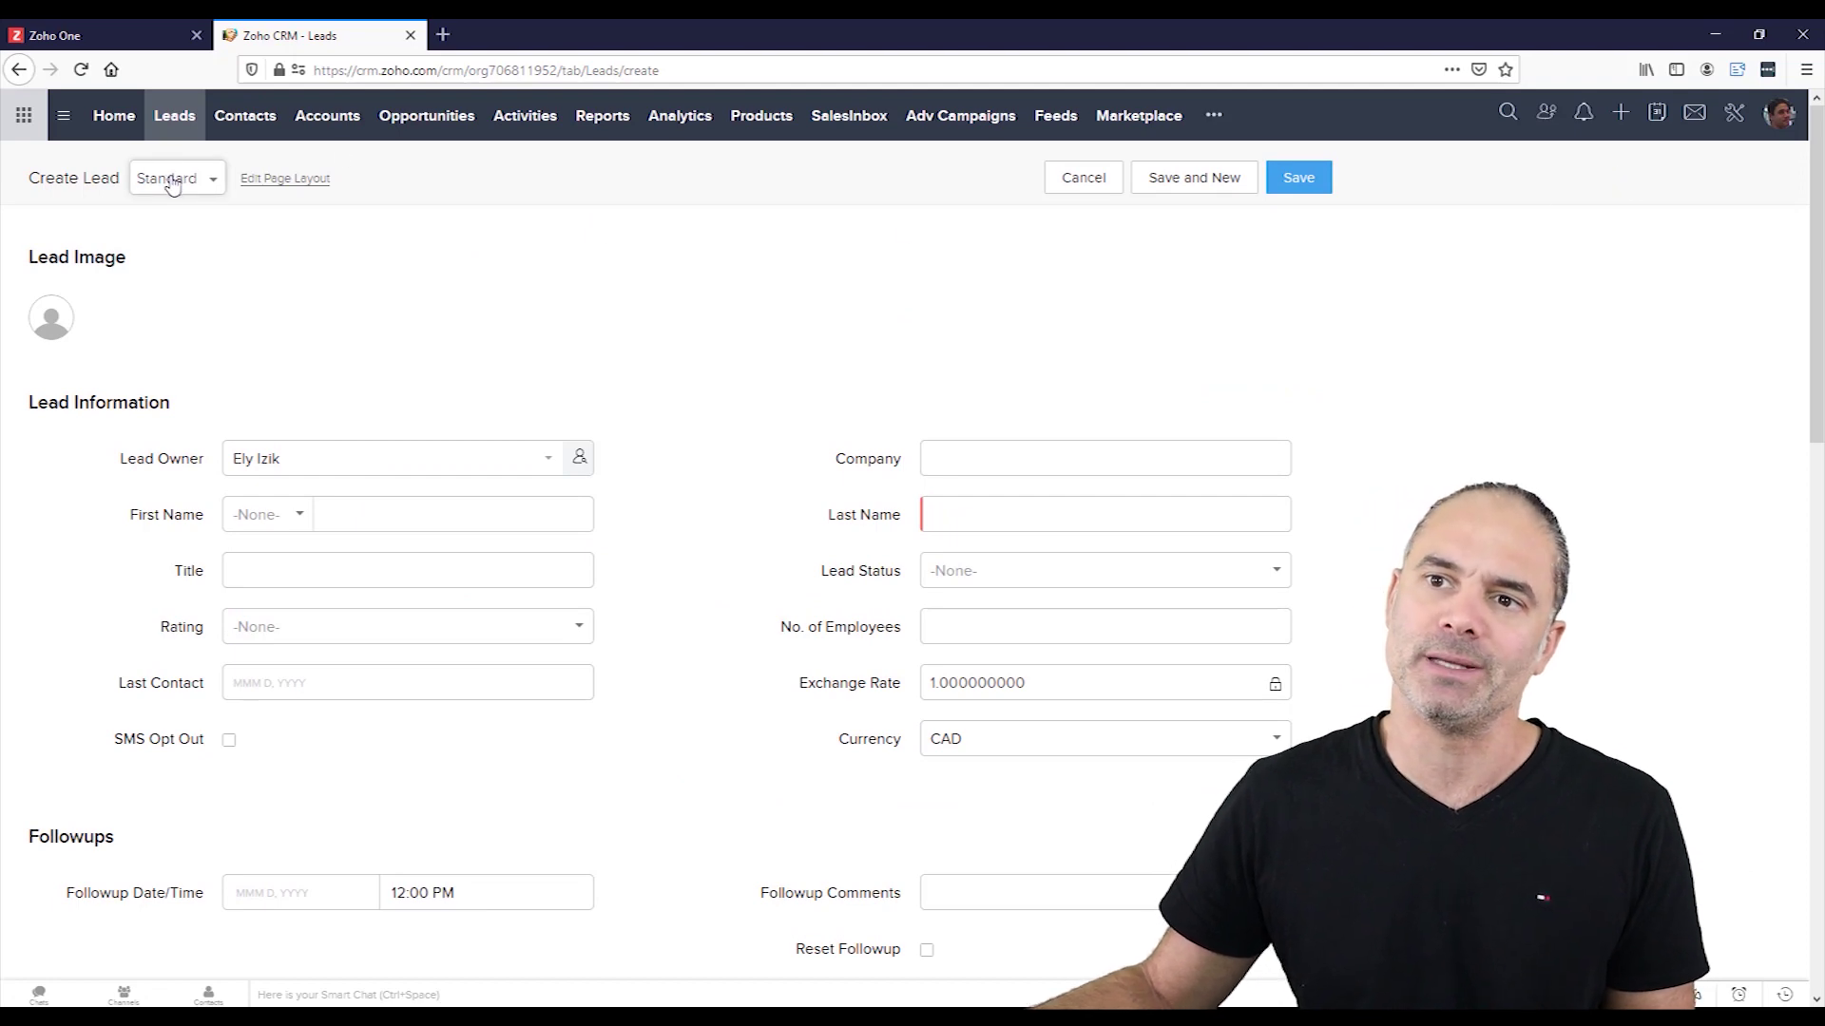
click(172, 184)
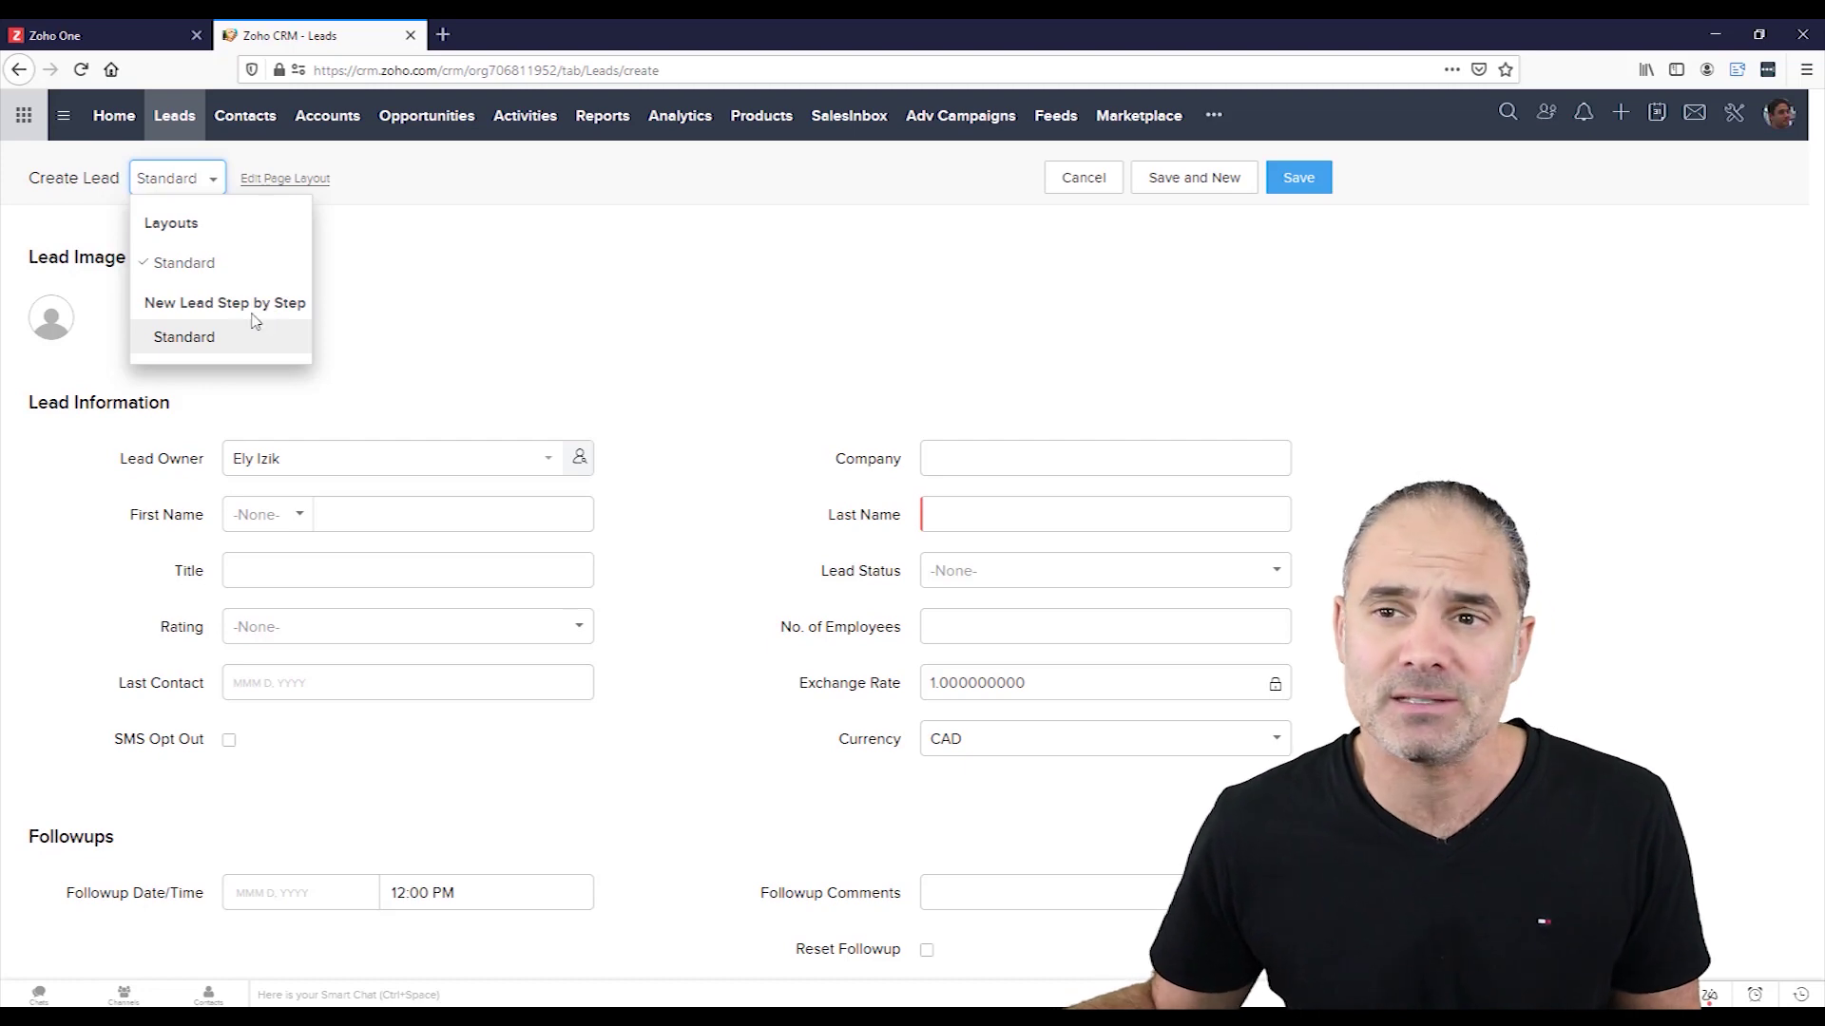
click(195, 338)
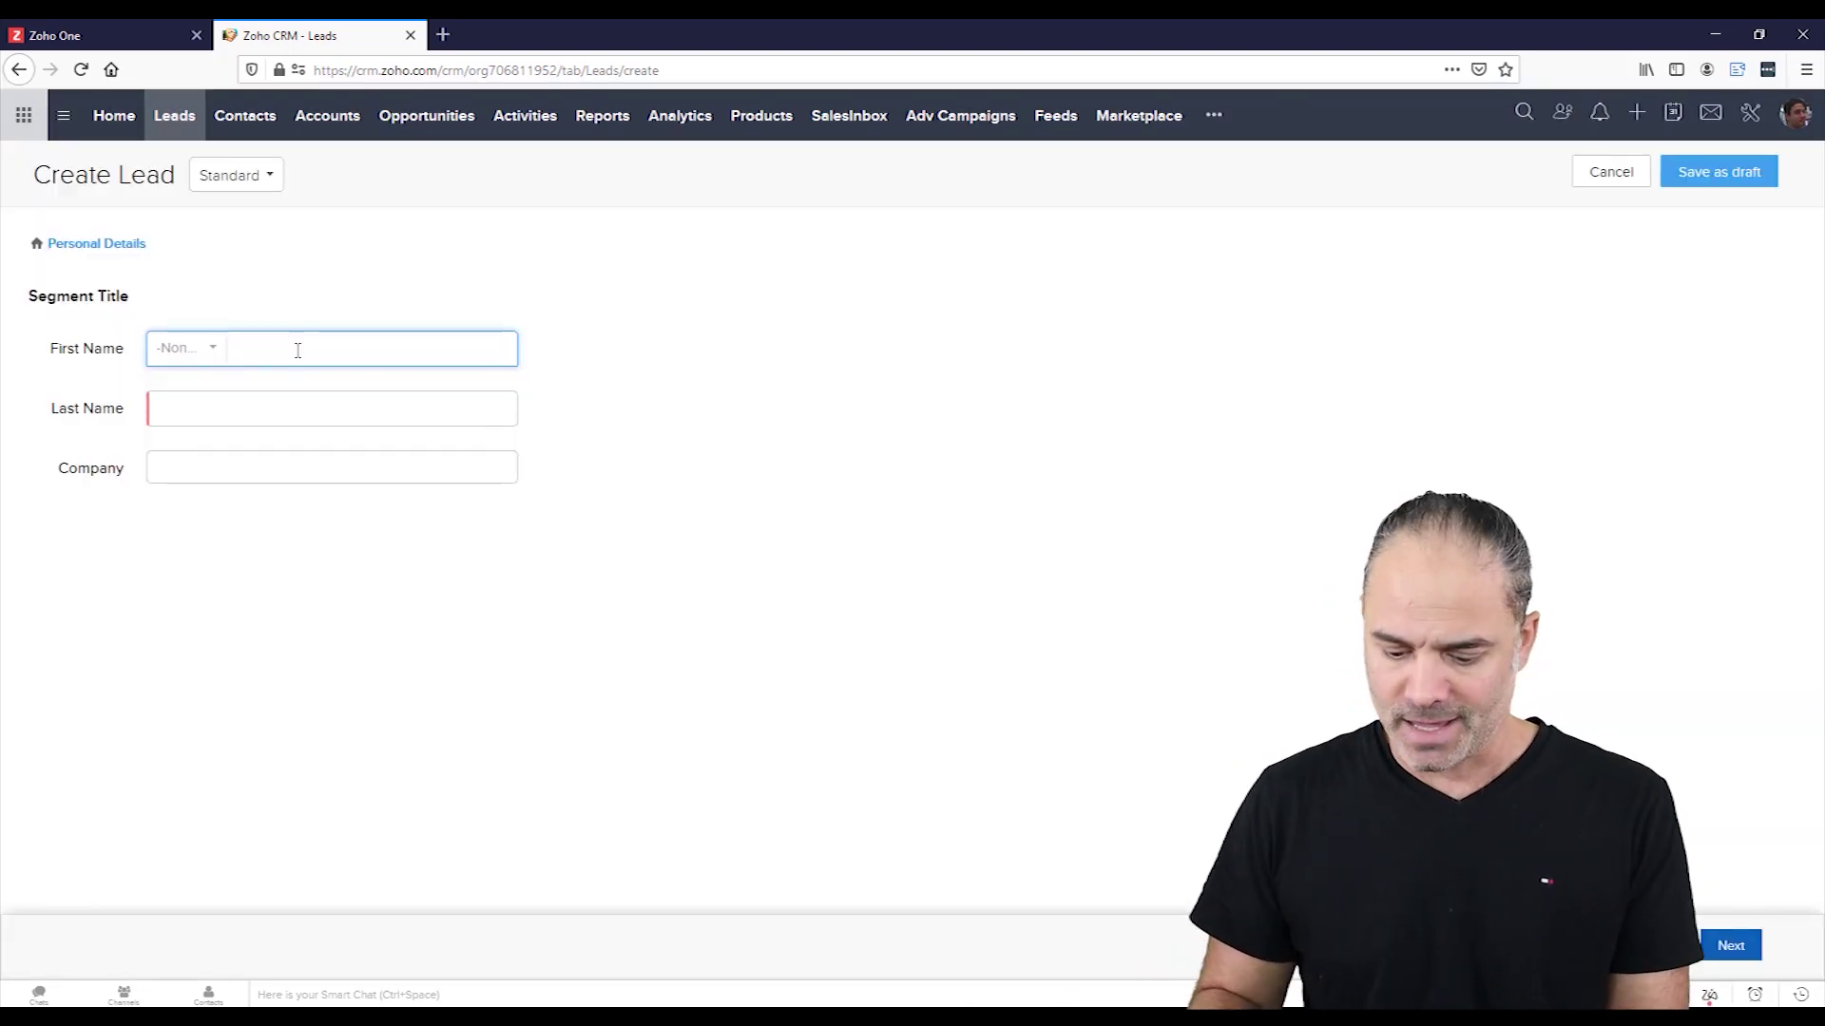
Enter the lead's last name and company ABR, and save the lead as a draft
key(Tab)
text(Iz)
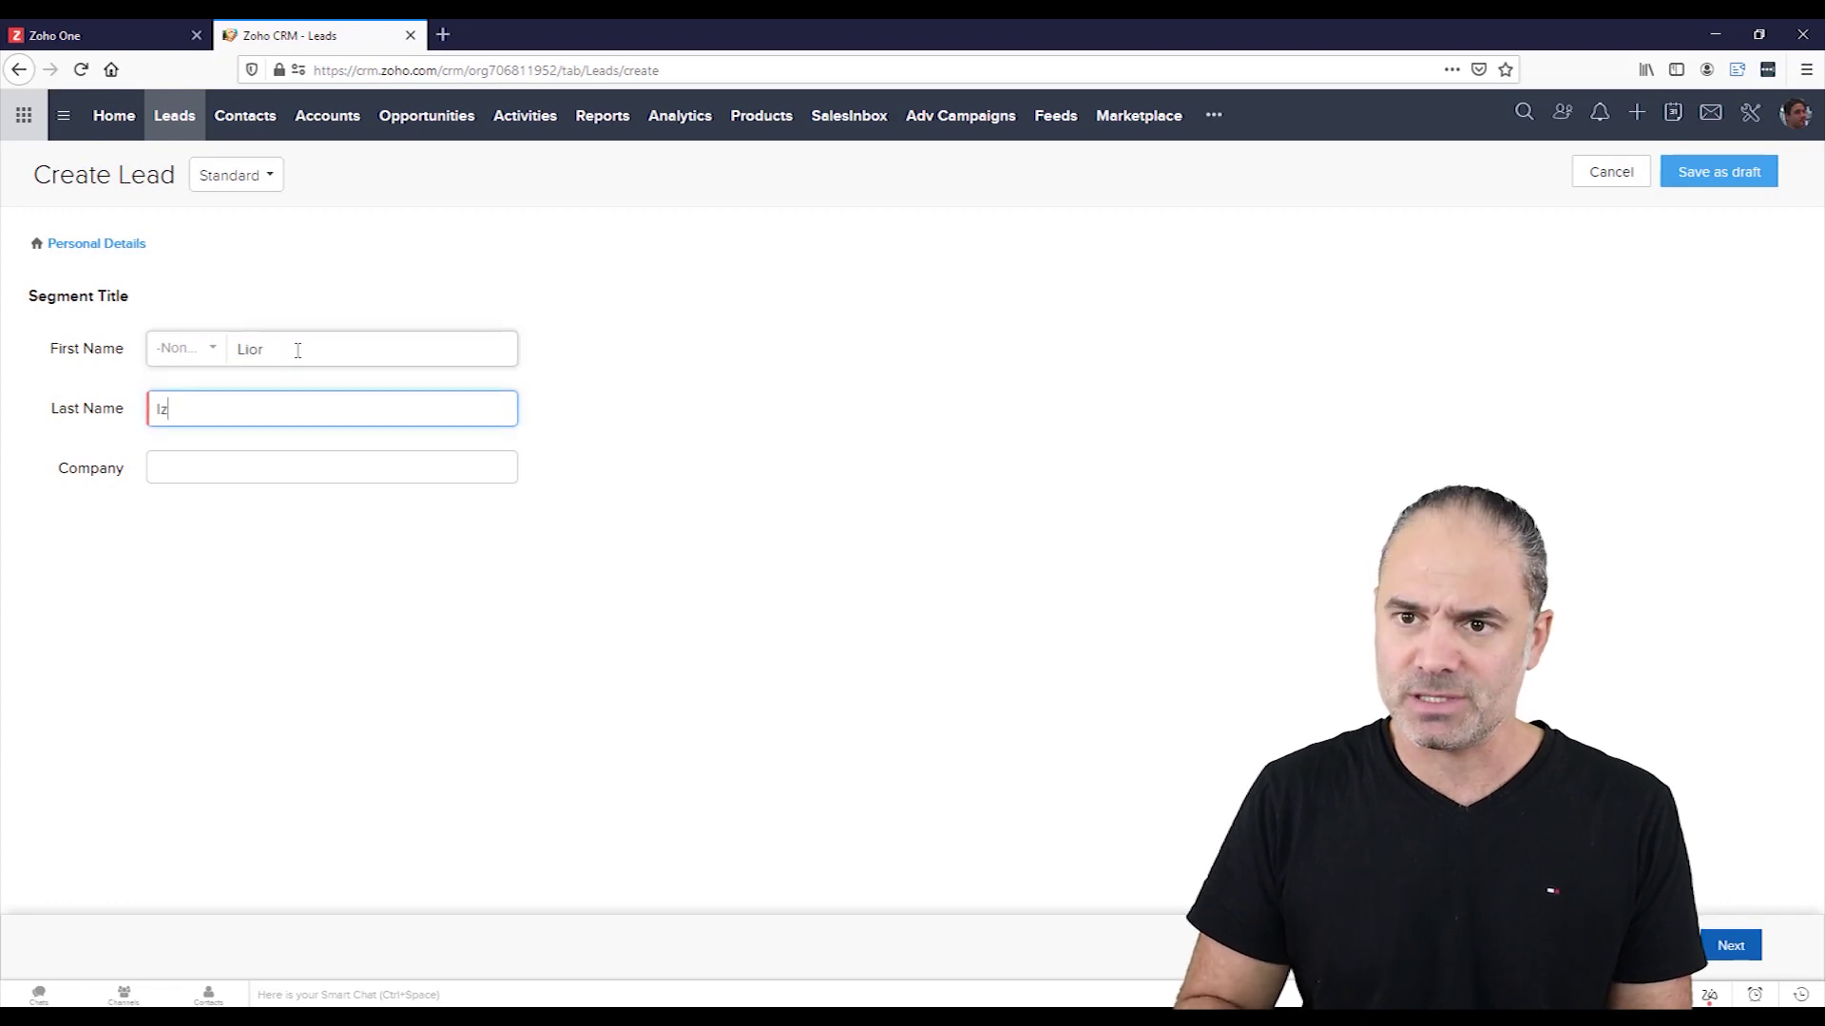
text(ik)
key(Tab)
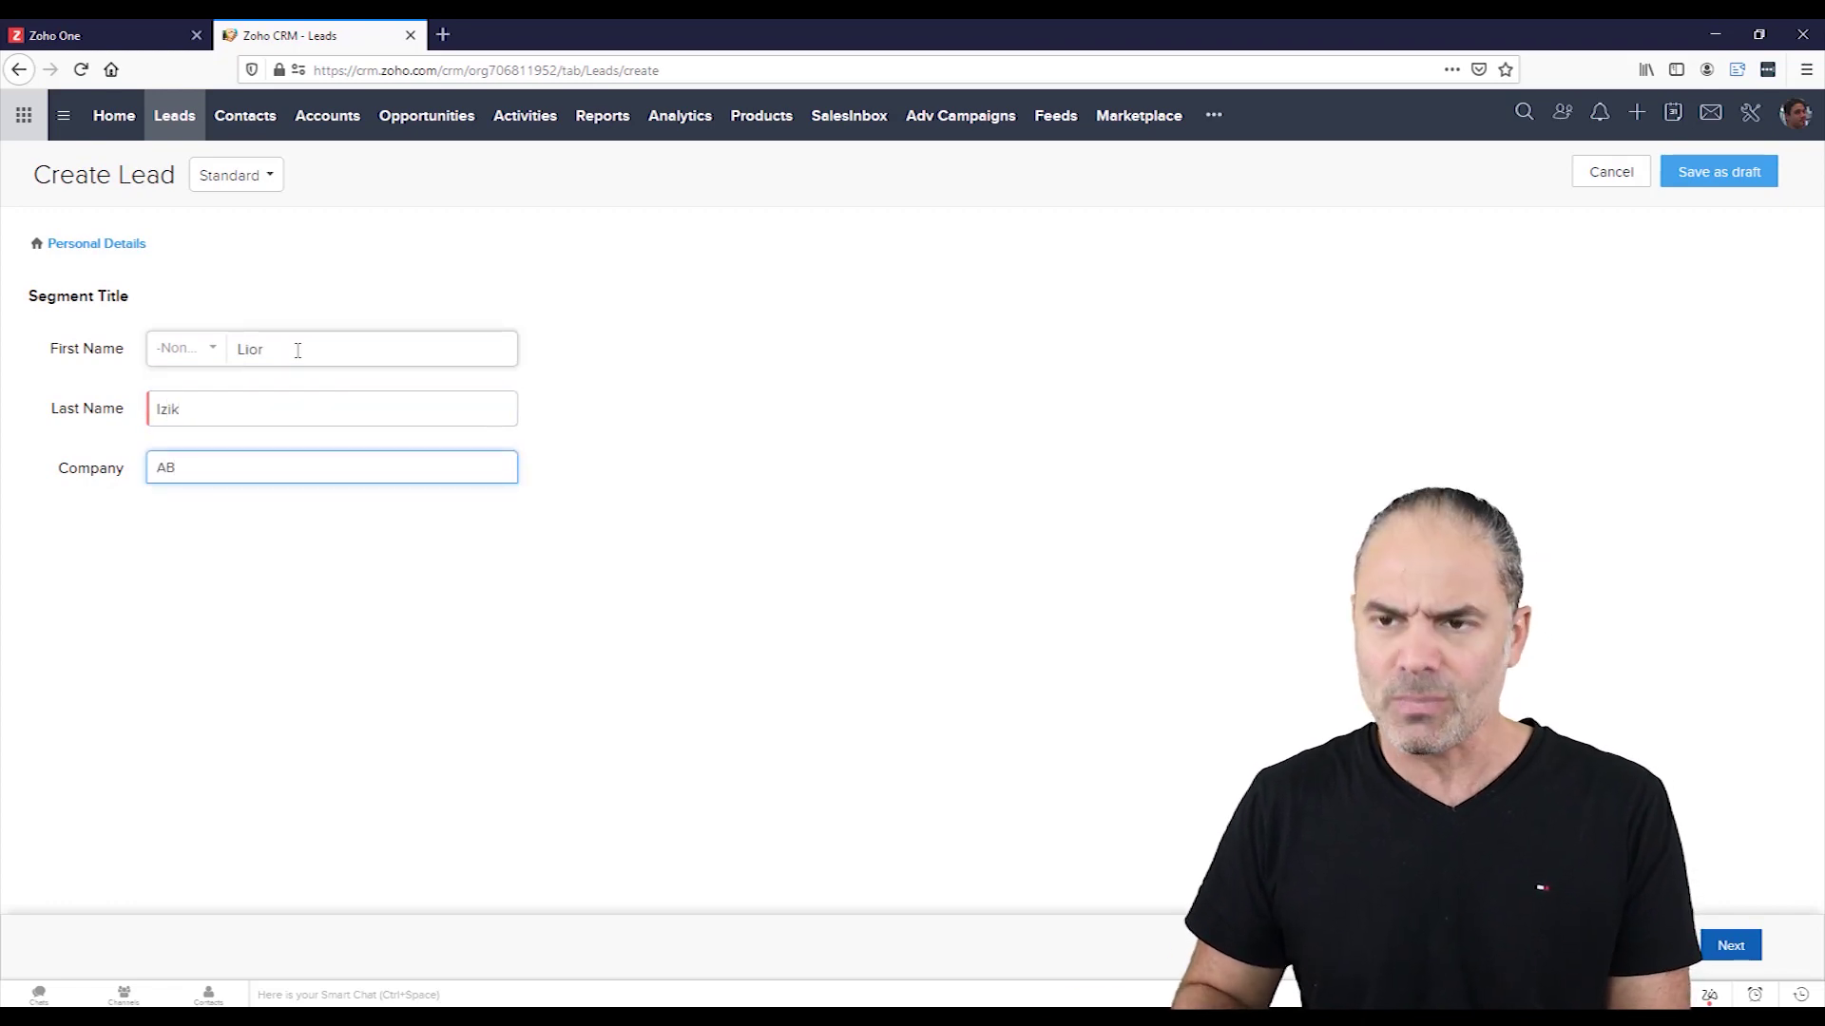
click(1694, 176)
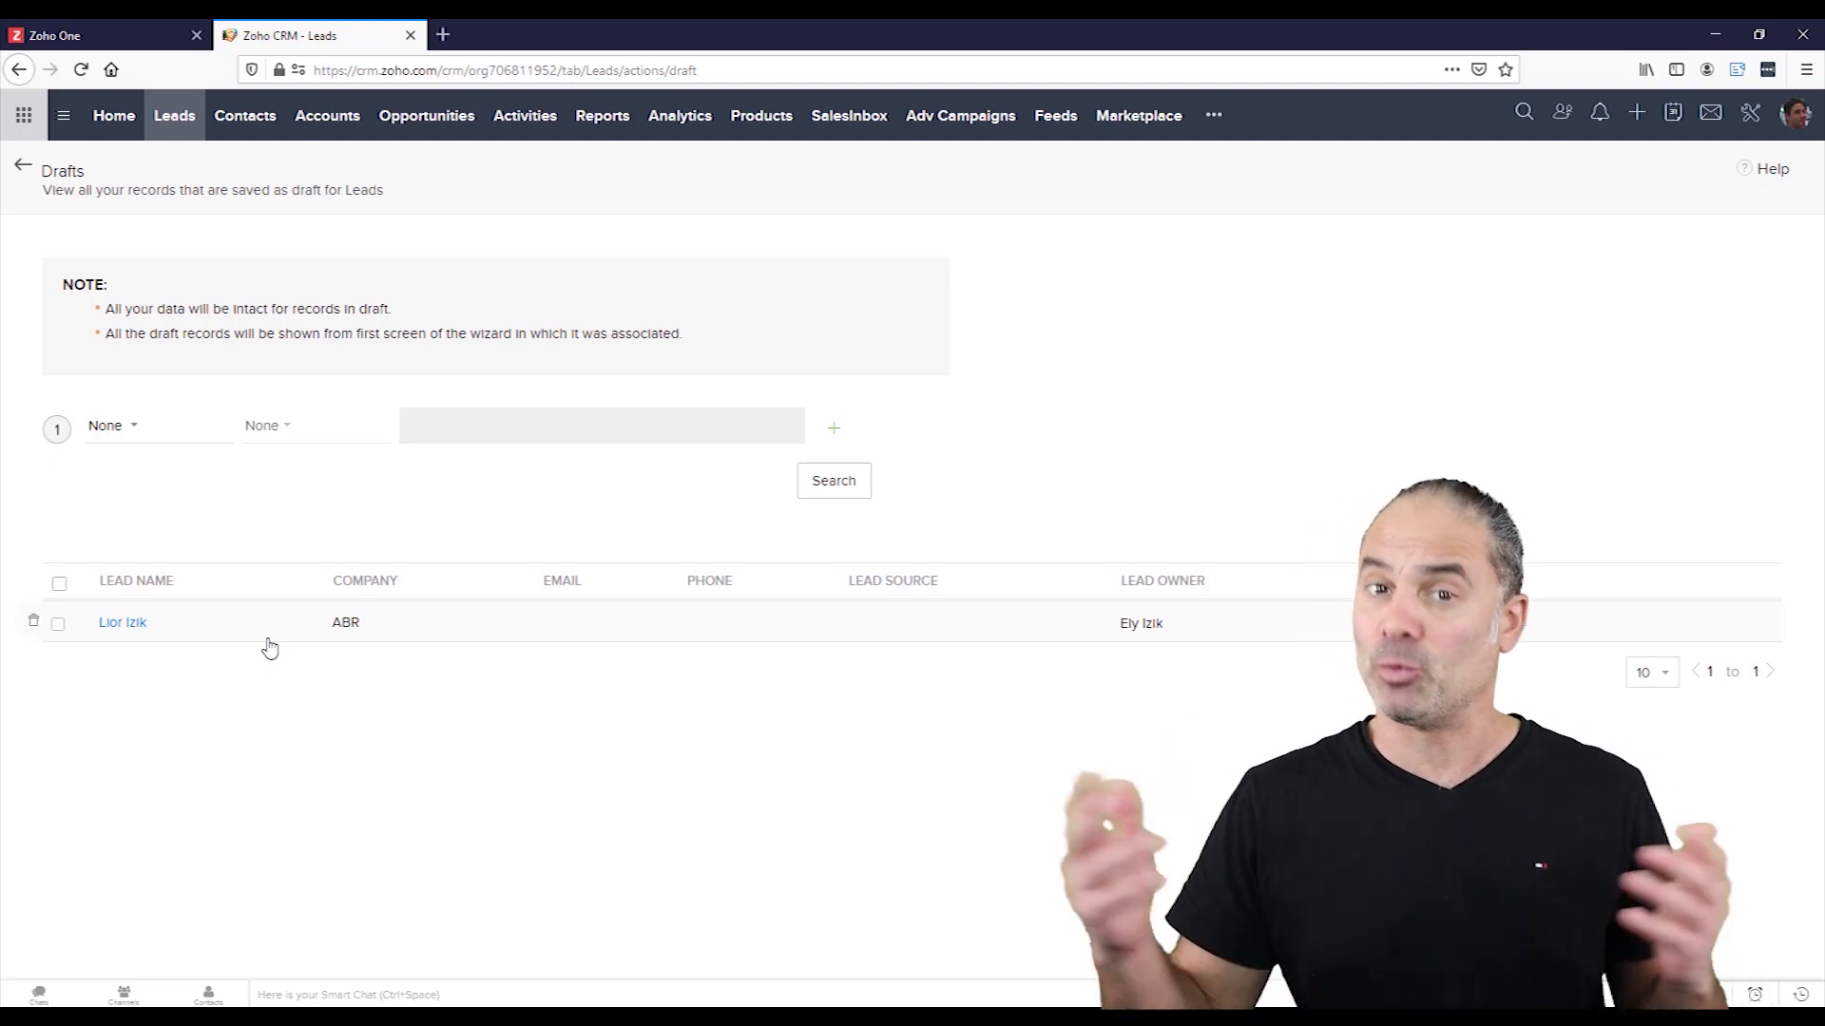
Reopen the draft lead and fill in its email, mobile and phone numbers
click(145, 624)
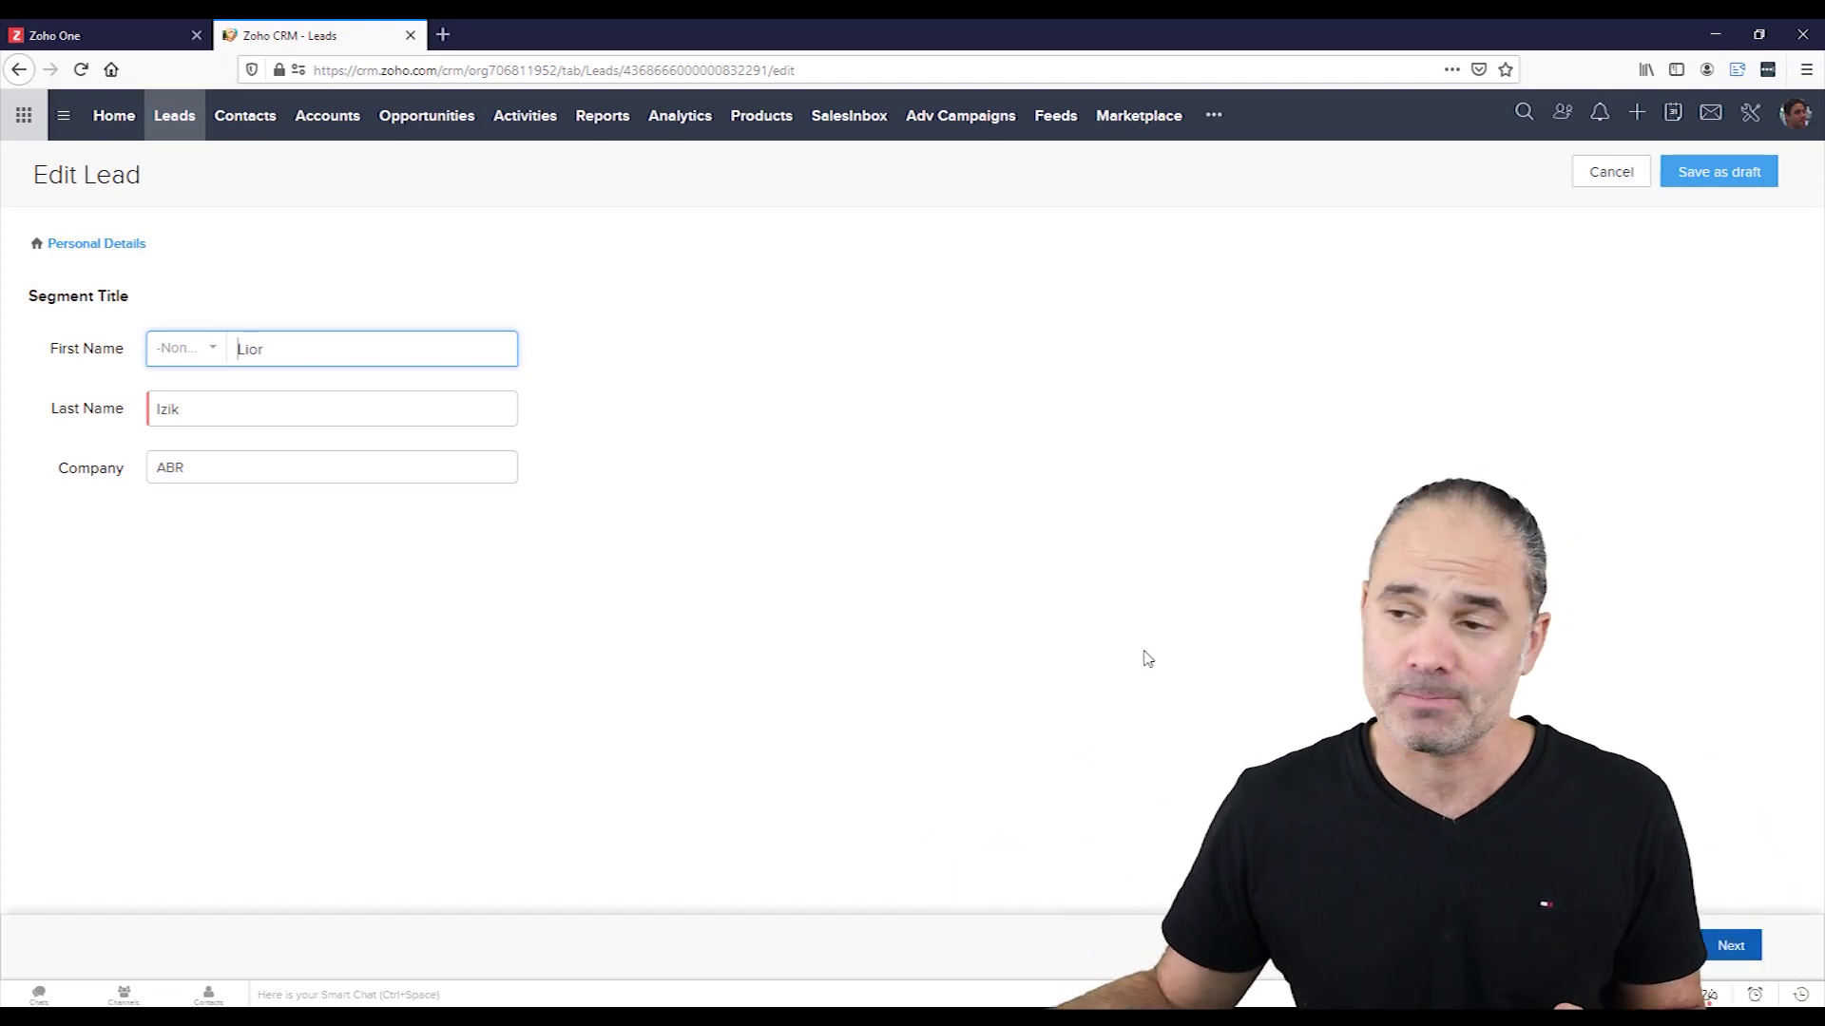
click(1727, 948)
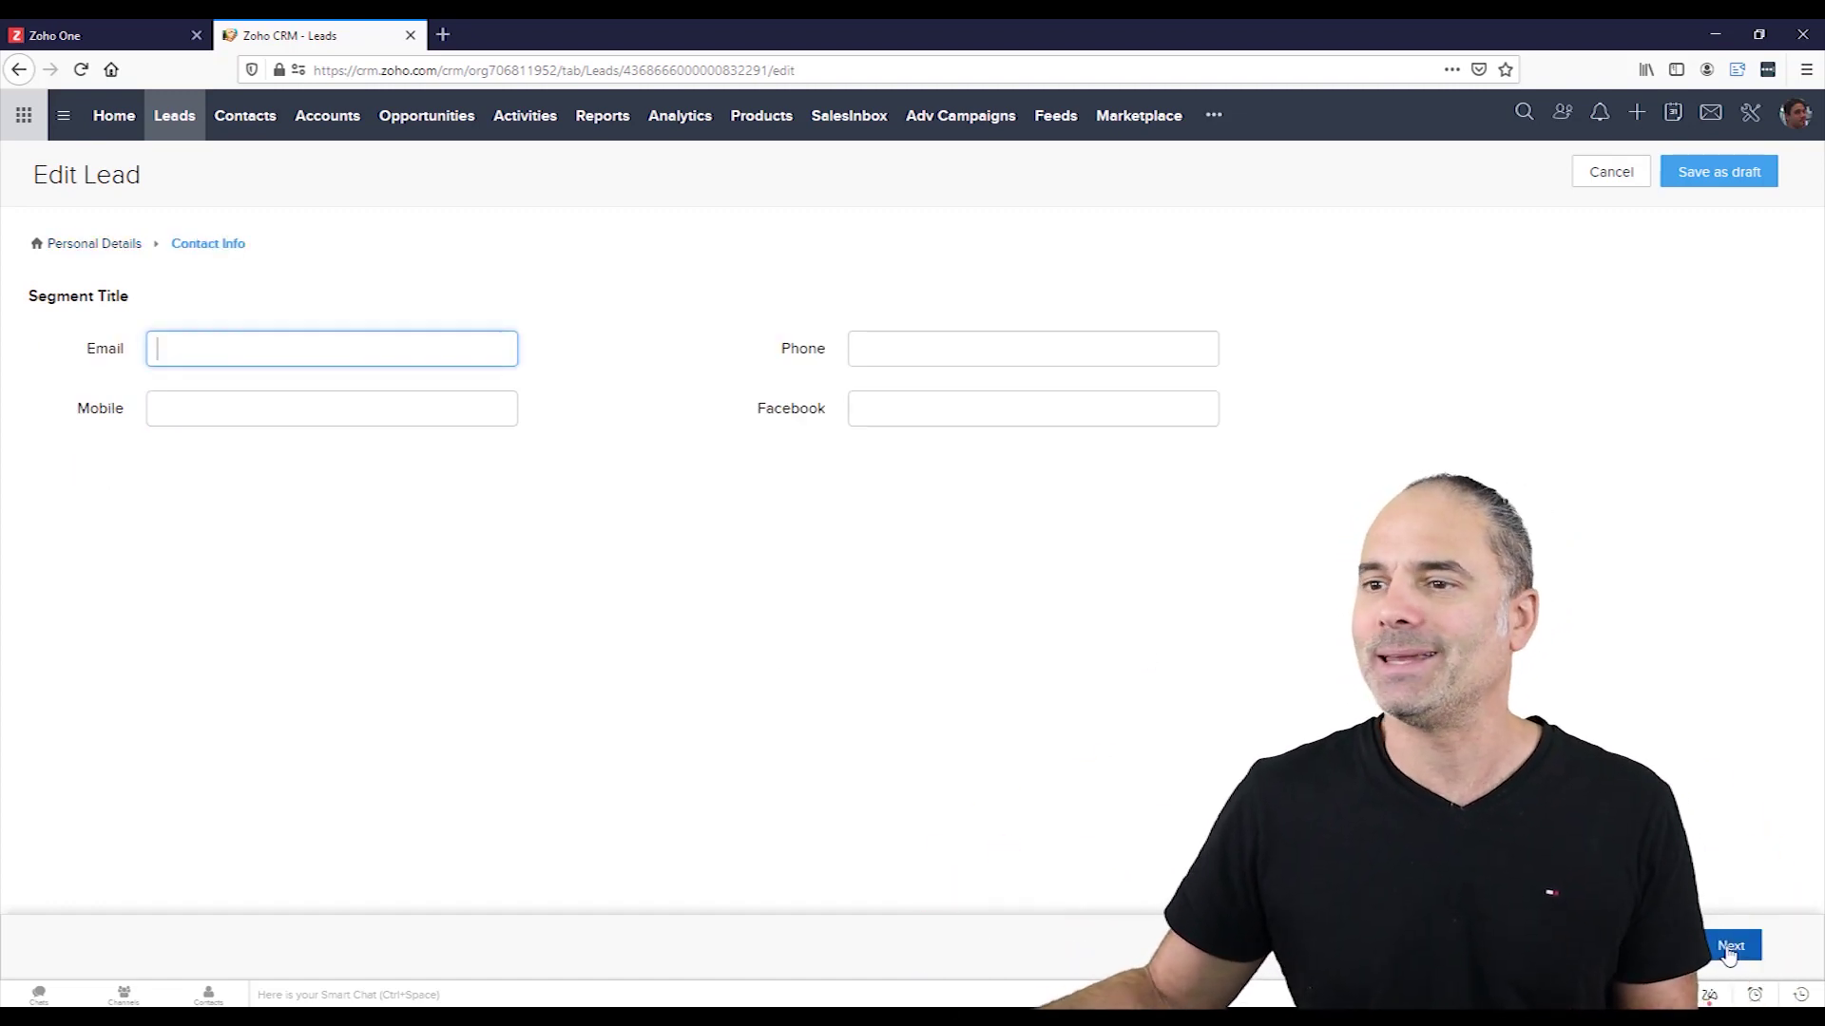
text(df)
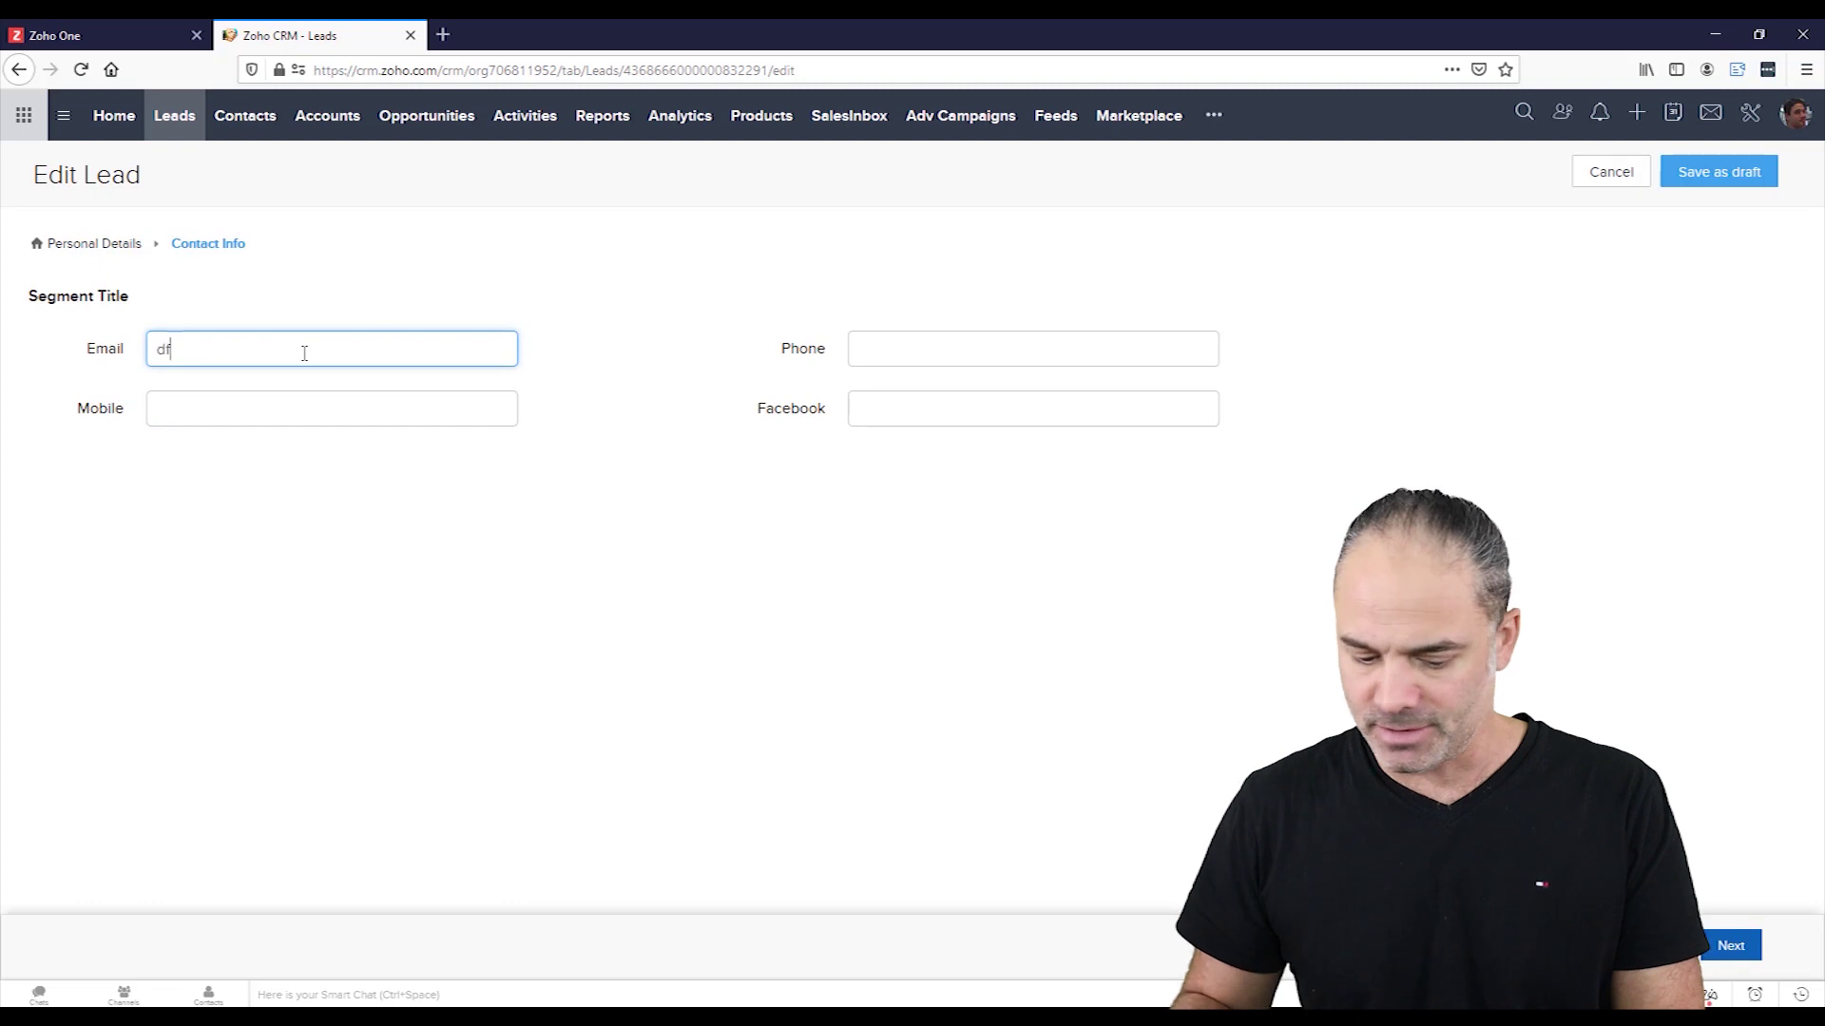
text(gd@dsfdsf.sdf)
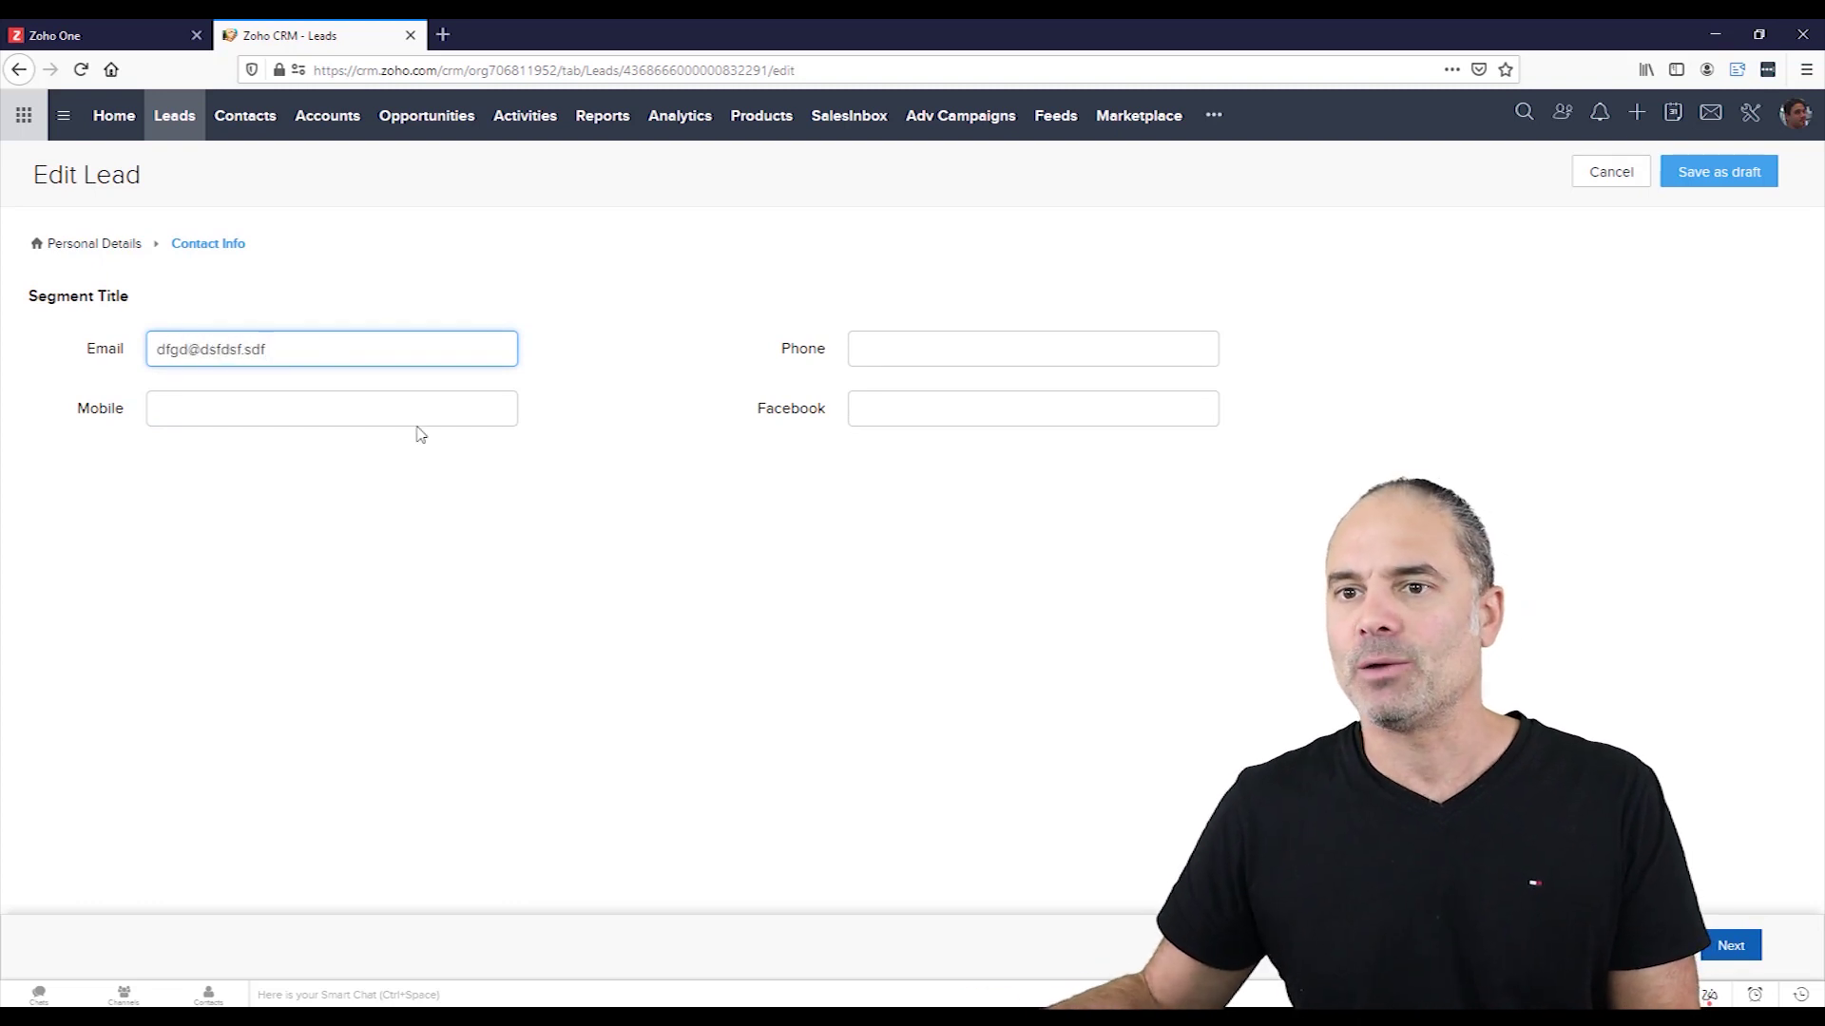
click(438, 411)
text(54345)
click(921, 351)
text(345345)
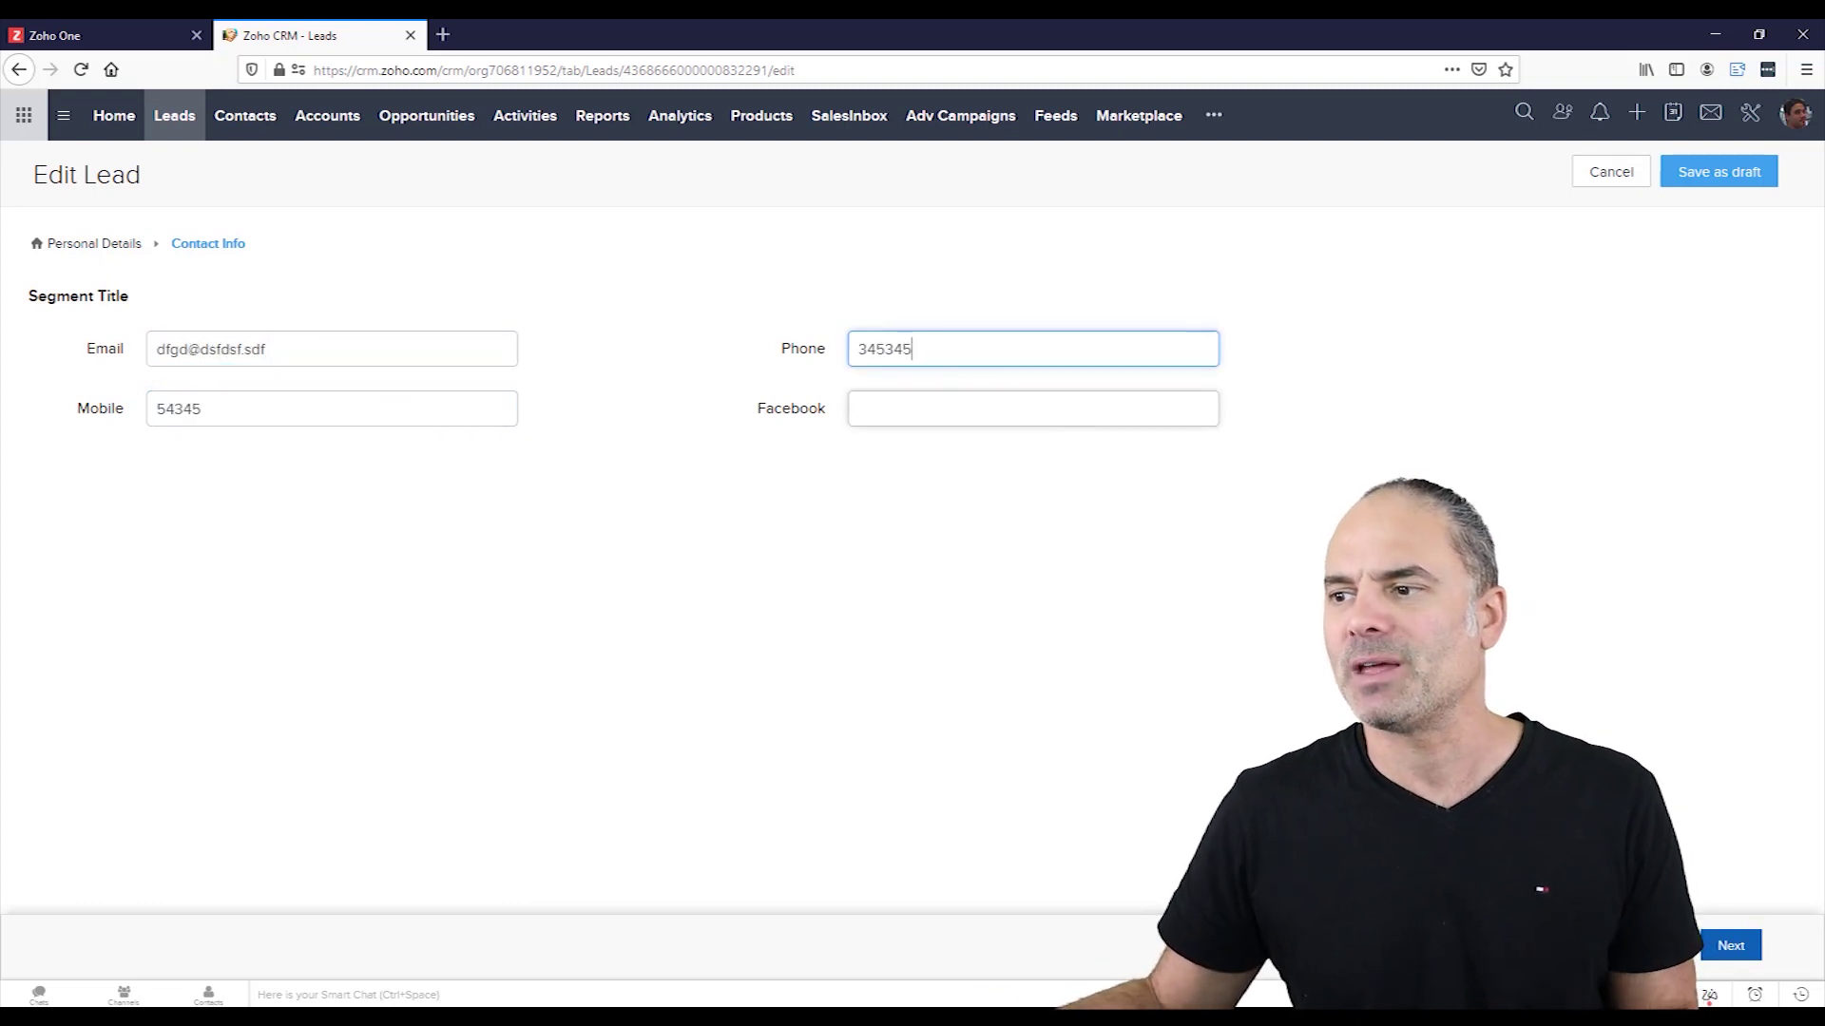
Assign the campaign 'Google Adwords - Designer Campaign A1' and save the lead
click(1731, 945)
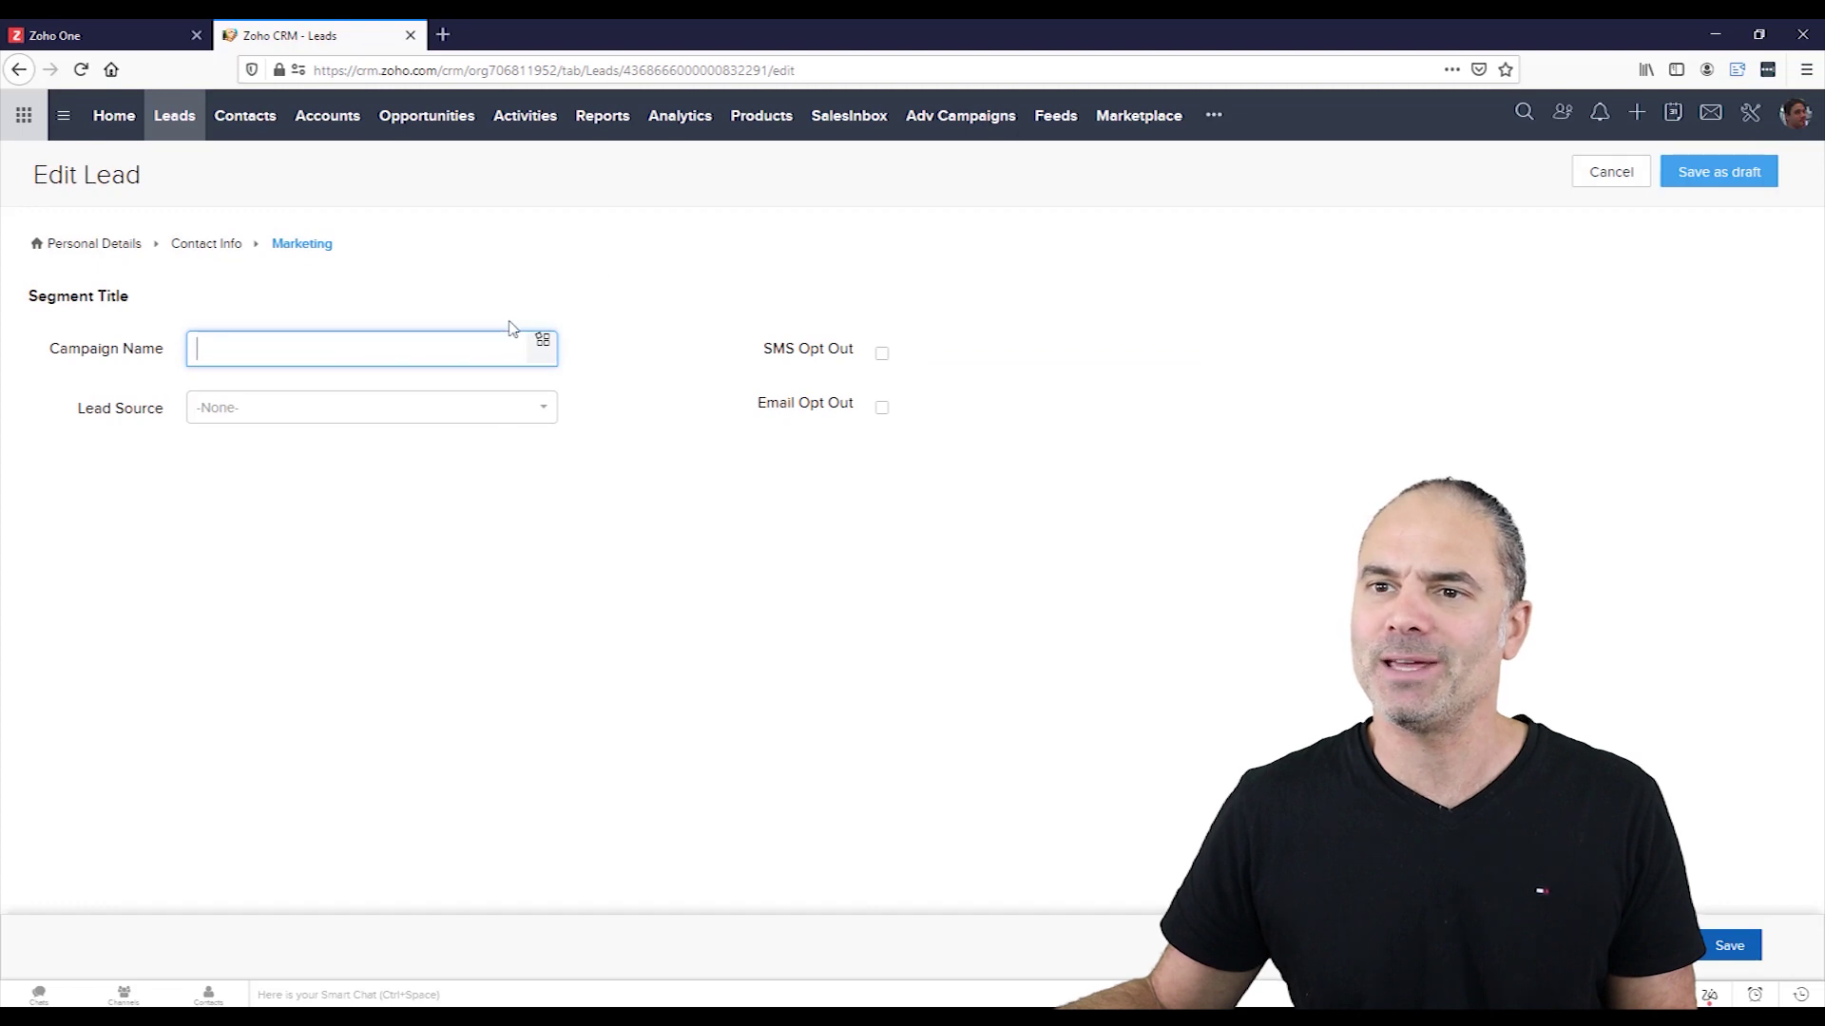
click(540, 344)
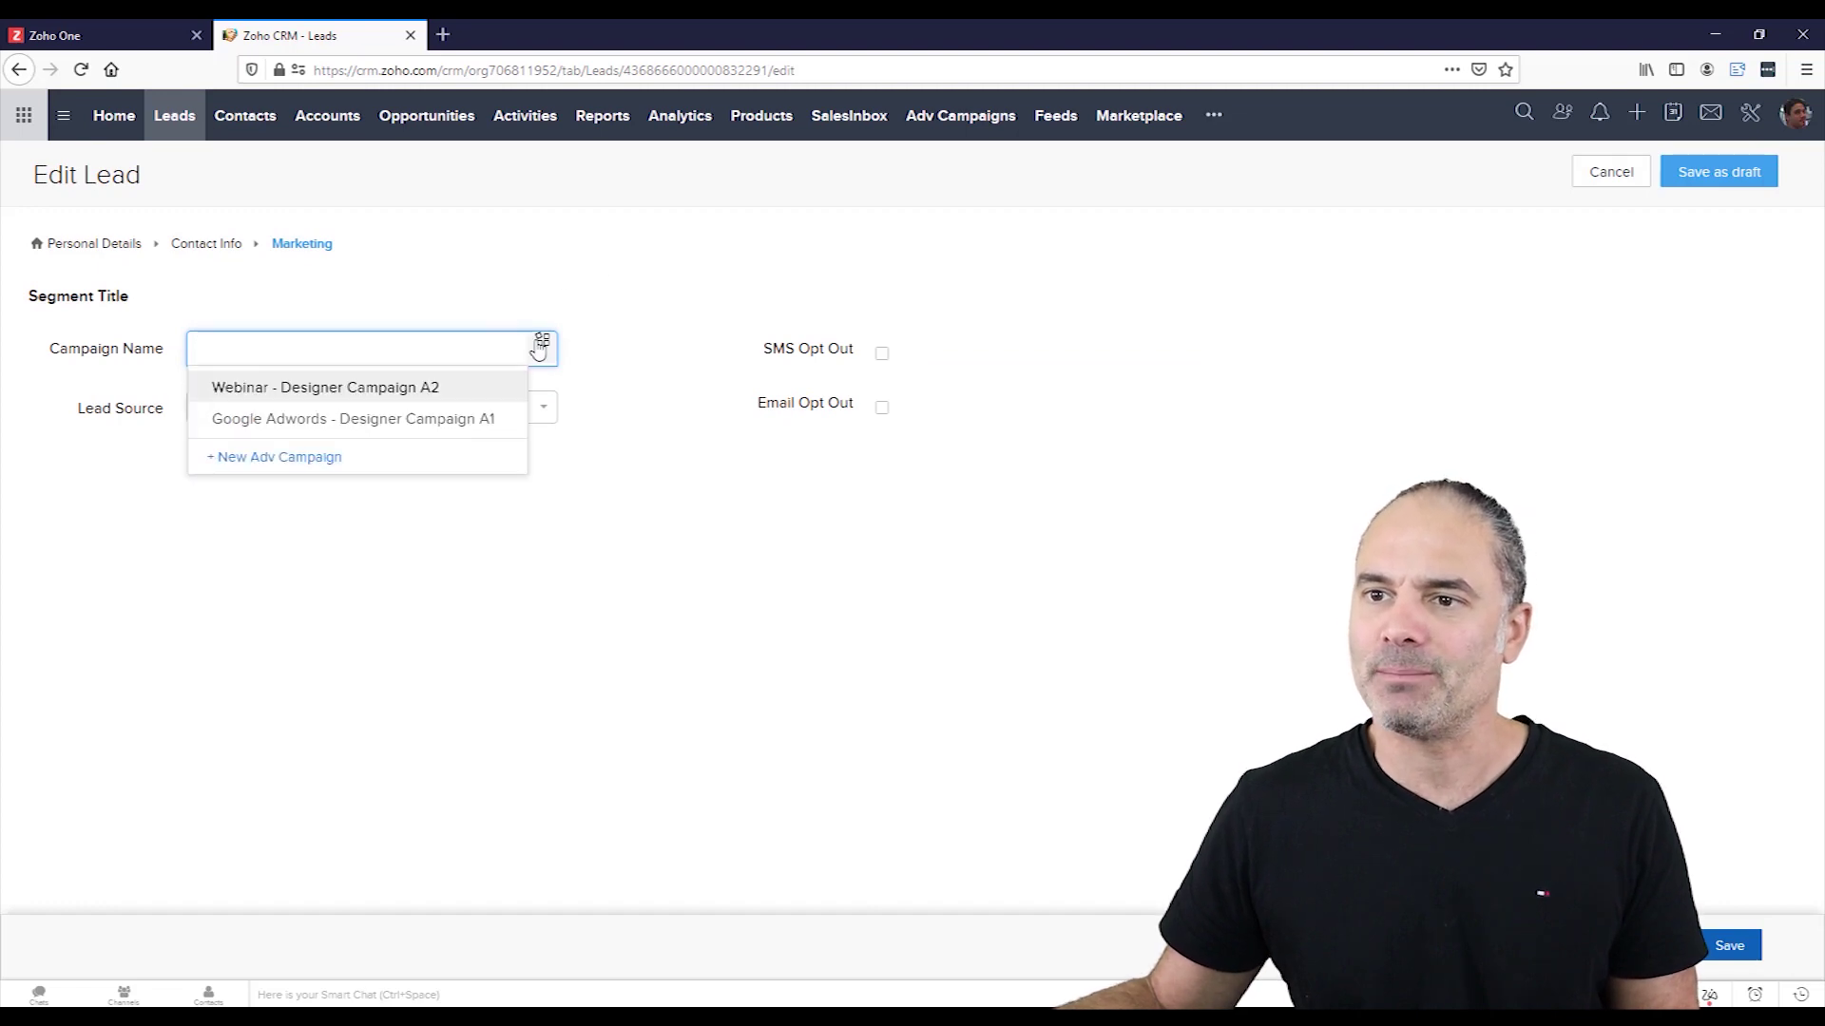
click(373, 419)
click(1743, 945)
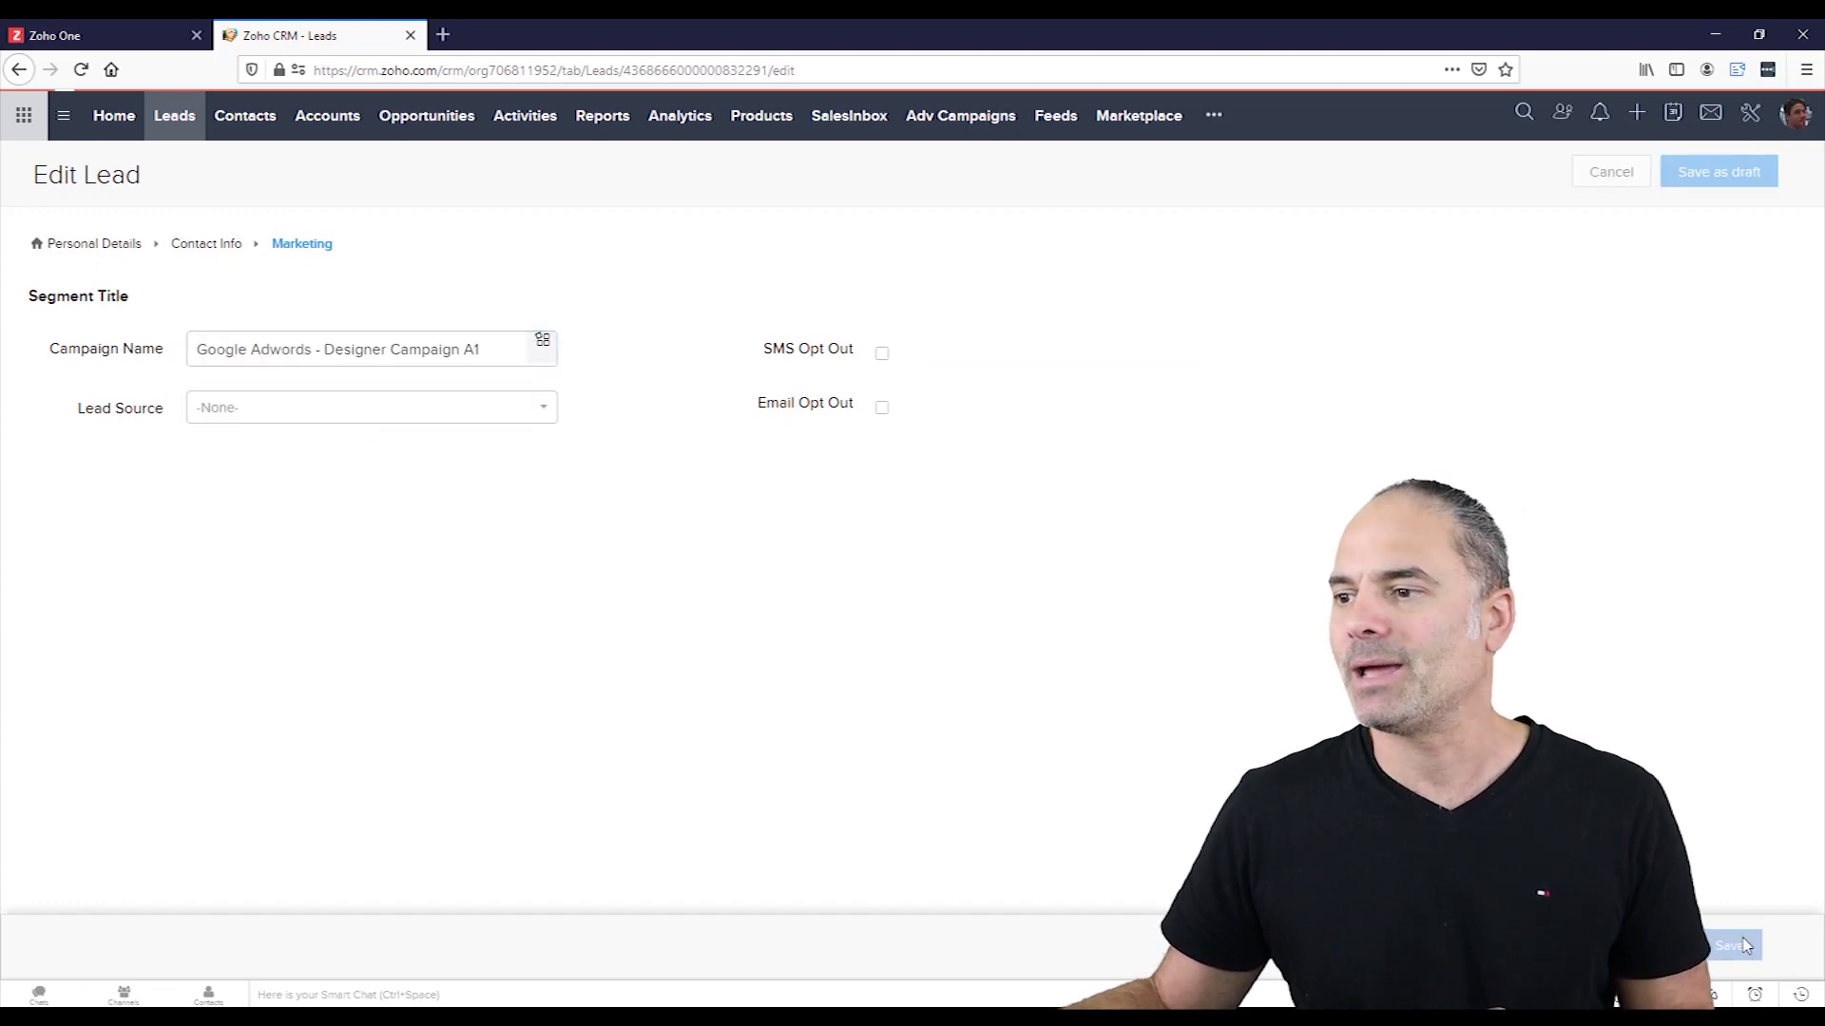